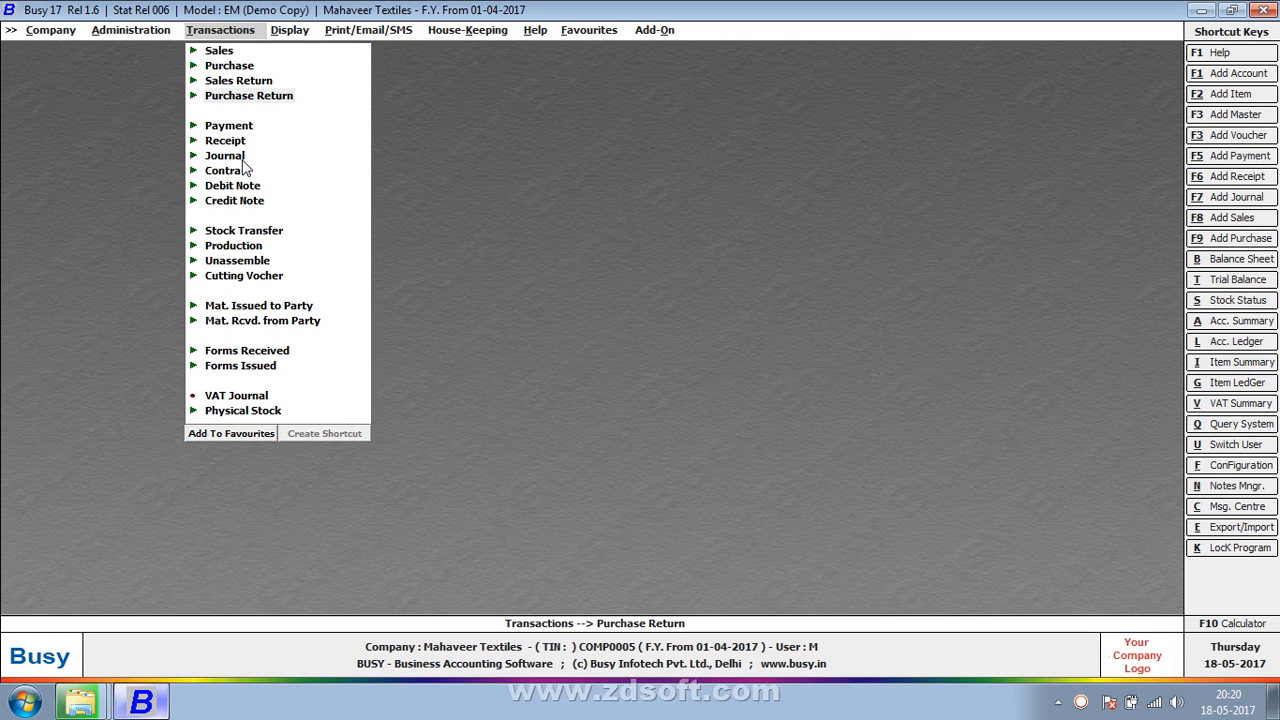
Step: Start adding a journal voucher in the Main series, dated 01-04-2017, with a debit entry on the first line
{"action": "key", "text": "Down"}
{"action": "key", "text": "Down"}
{"action": "key", "text": "Down"}
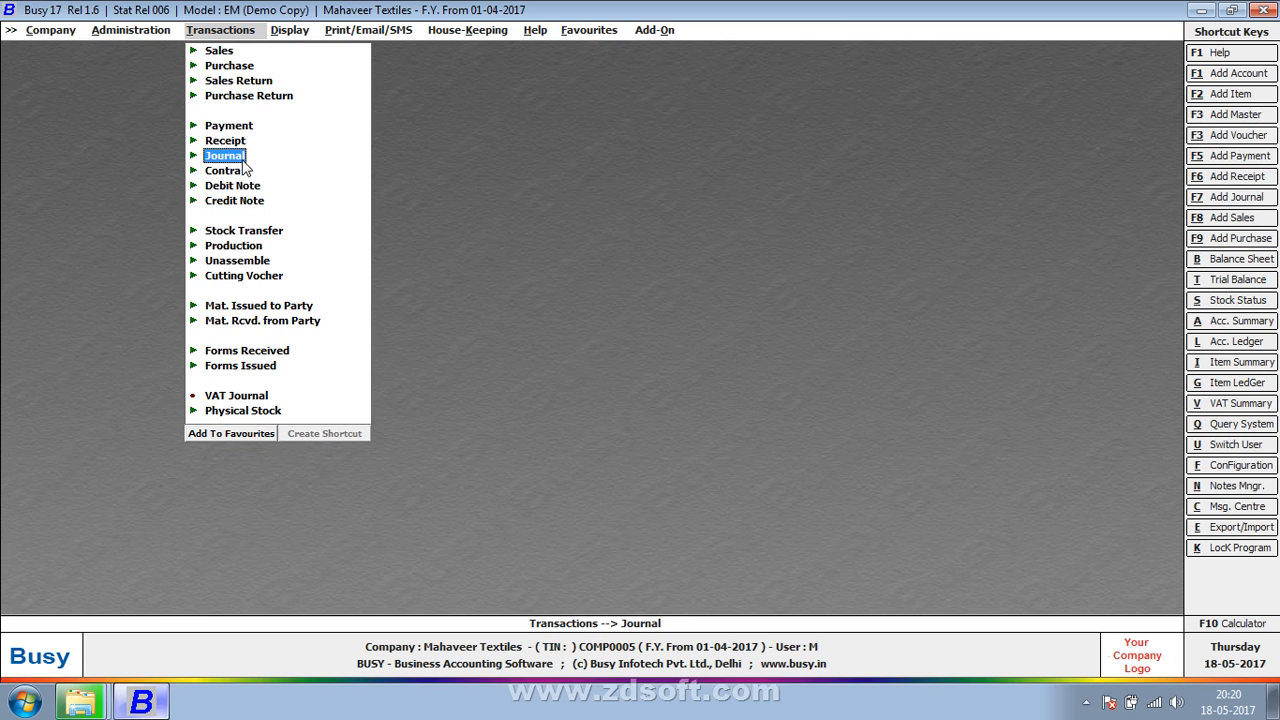
{"action": "left_click", "coordinate": [224, 156]}
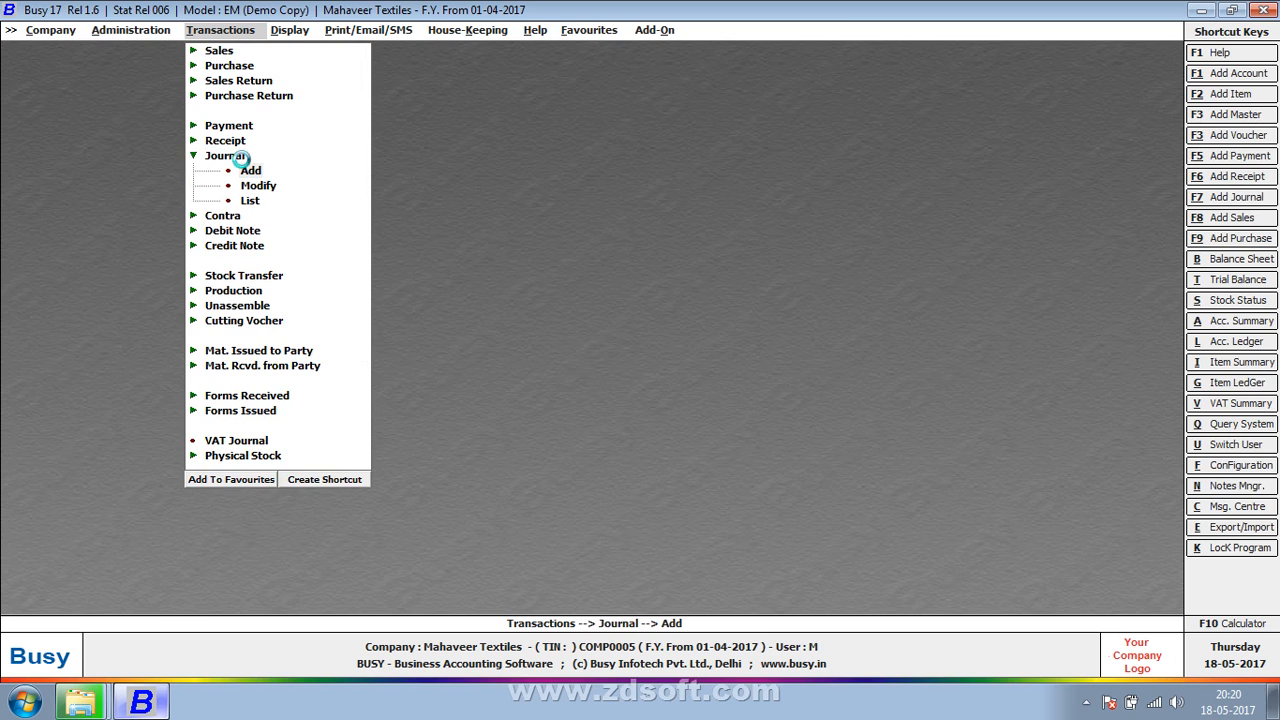
{"action": "left_click", "coordinate": [246, 168]}
{"action": "key", "text": "Return"}
{"action": "key", "text": "Return"}
{"action": "key", "text": "Return"}
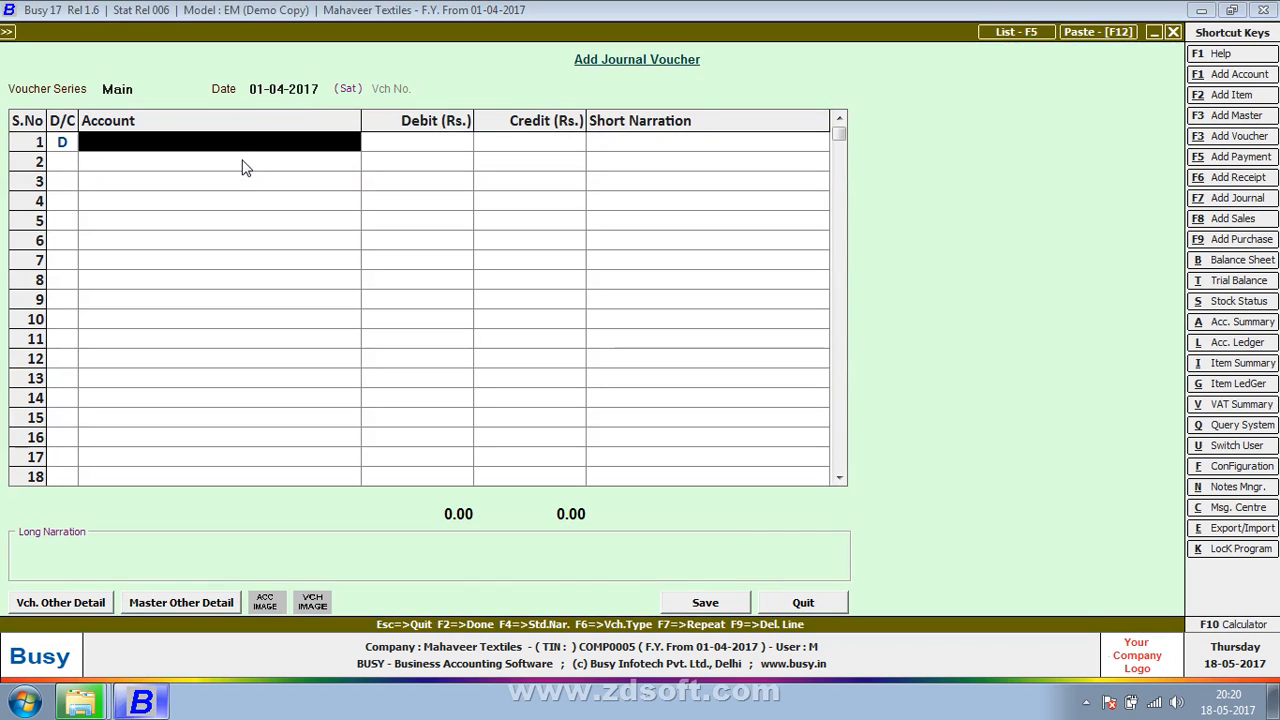
Step: Debit the first listed Sundry Creditors account with Rs. 10 on line 1
{"action": "key", "text": "Return"}
{"action": "key", "text": "Return"}
{"action": "key", "text": "Return"}
{"action": "key", "text": "Return"}
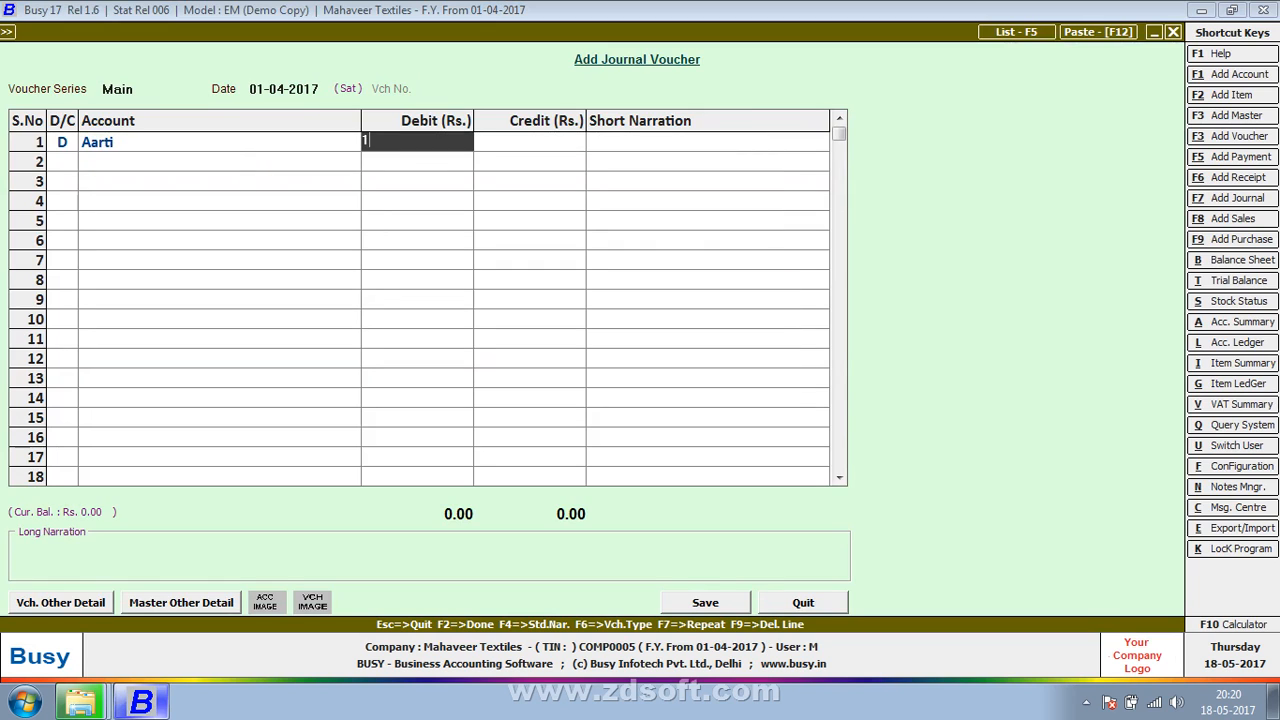
{"action": "type", "text": "10"}
{"action": "key", "text": "Return"}
{"action": "key", "text": "Return"}
{"action": "key", "text": "Return"}
{"action": "key", "text": "Return"}
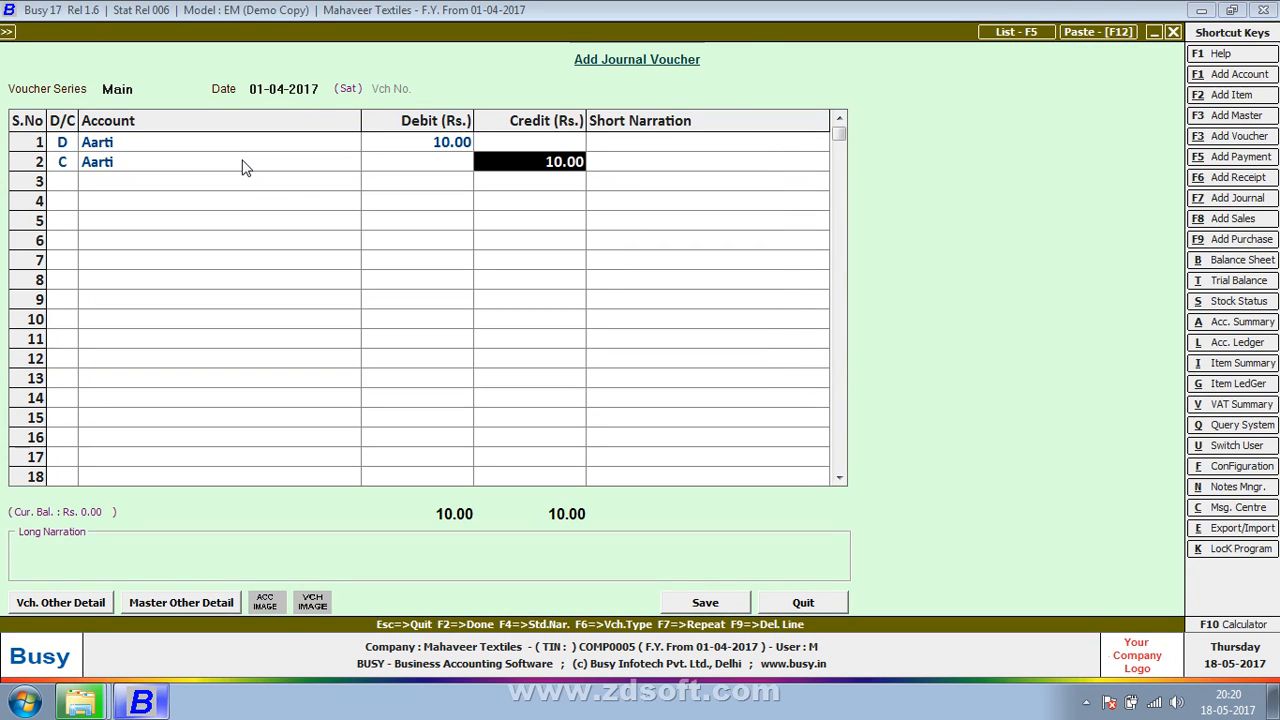
Step: Credit the Cash account with Rs. 10 on line 2 of the voucher
{"action": "left_click", "coordinate": [241, 167]}
{"action": "type", "text": "cas"}
{"action": "key", "text": "Return"}
{"action": "left_click", "coordinate": [66, 144]}
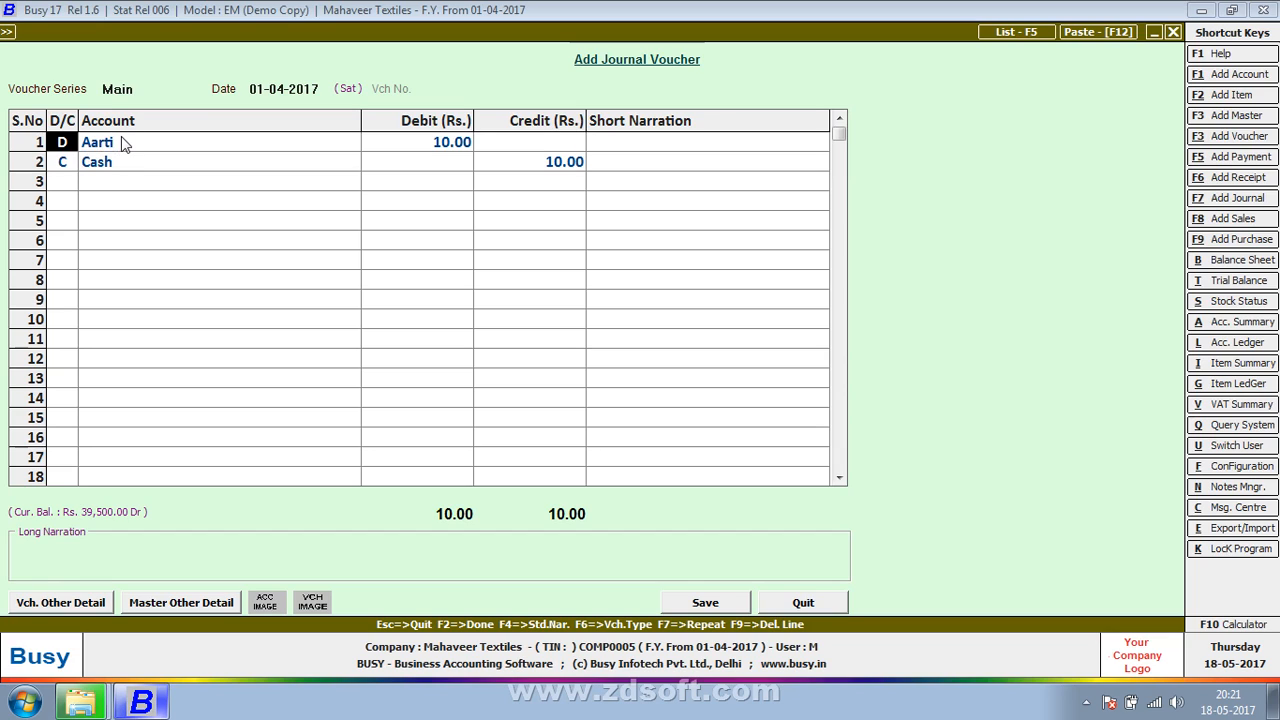
{"action": "left_click", "coordinate": [73, 168]}
{"action": "left_click", "coordinate": [85, 146]}
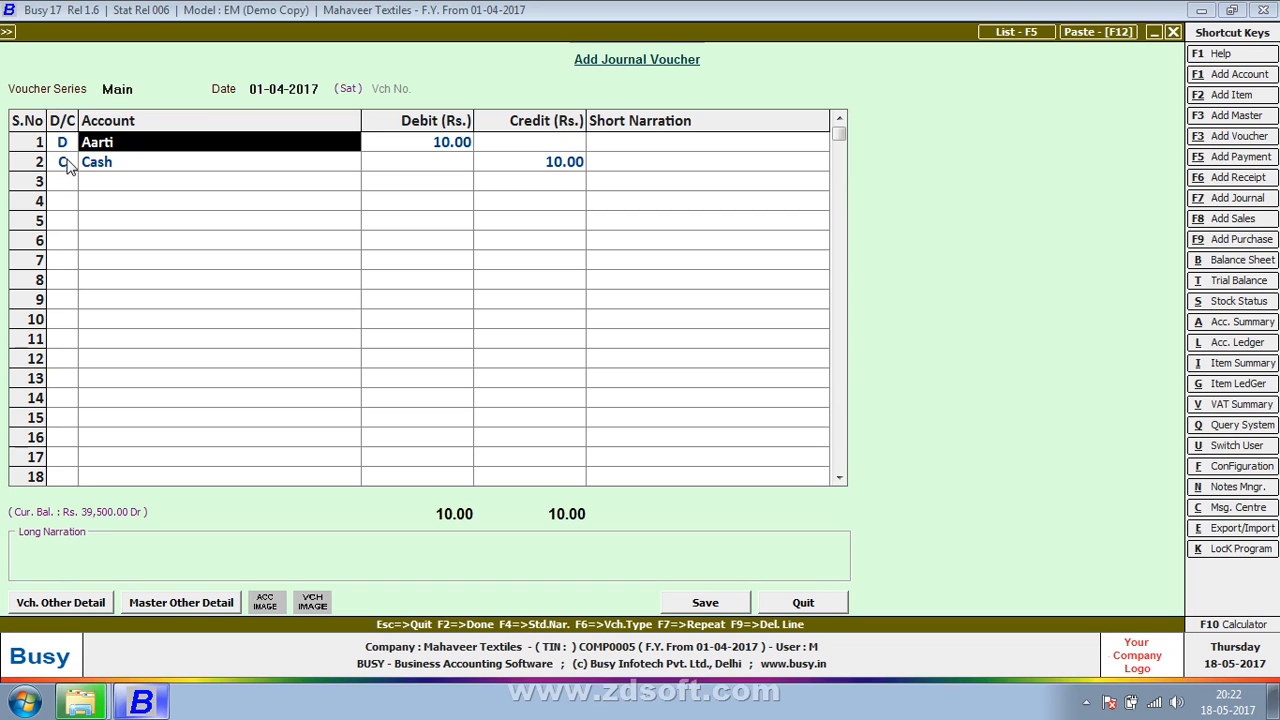
Step: Quit the voucher without saving and start a new blank journal voucher in the Main series
{"action": "key", "text": "Escape"}
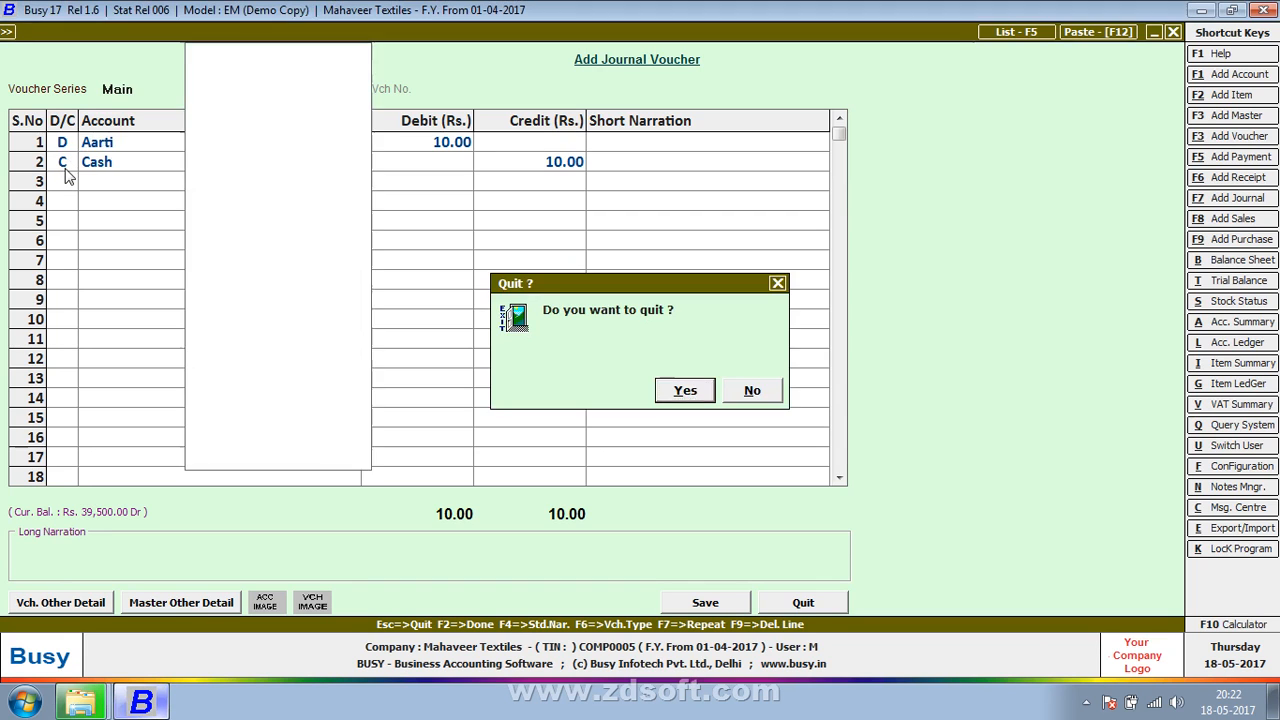
{"action": "key", "text": "Return"}
Step: Debit Busy Infotech Pvt. Ltd. with Rs. 1,00,000 on line 1, keeping the date 01-04-2017
{"action": "key", "text": "Return"}
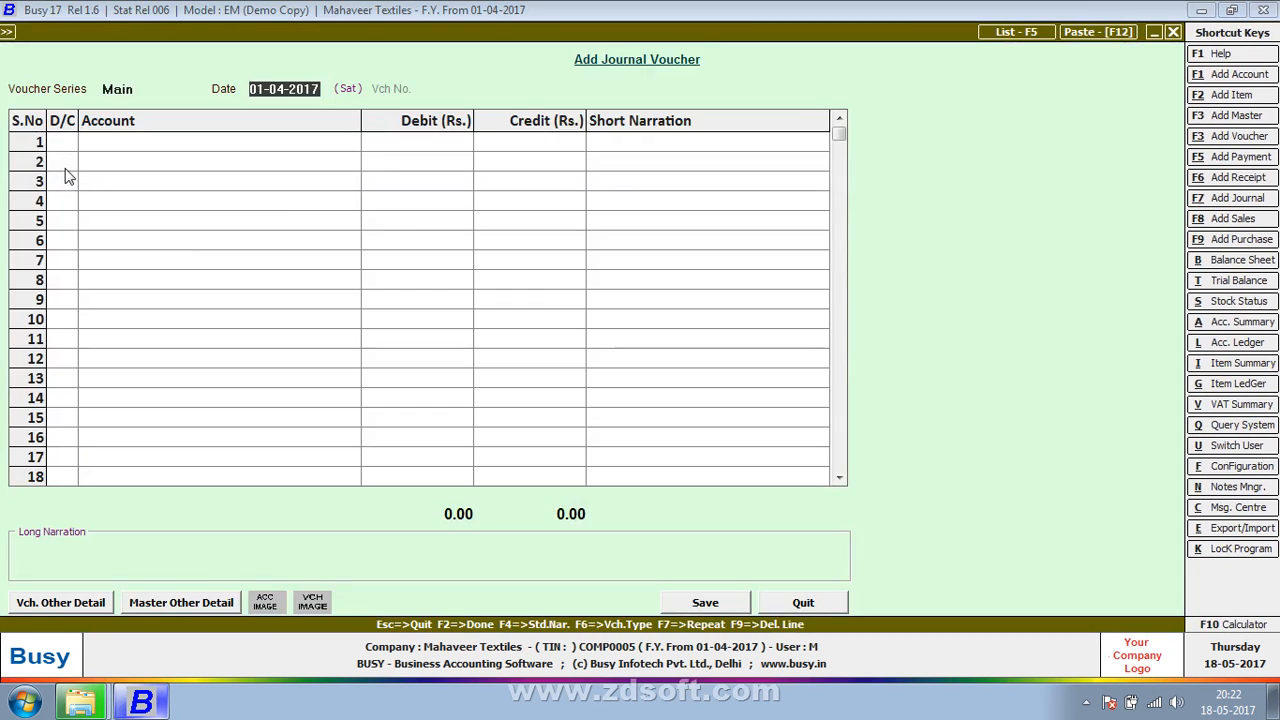
{"action": "key", "text": "Return"}
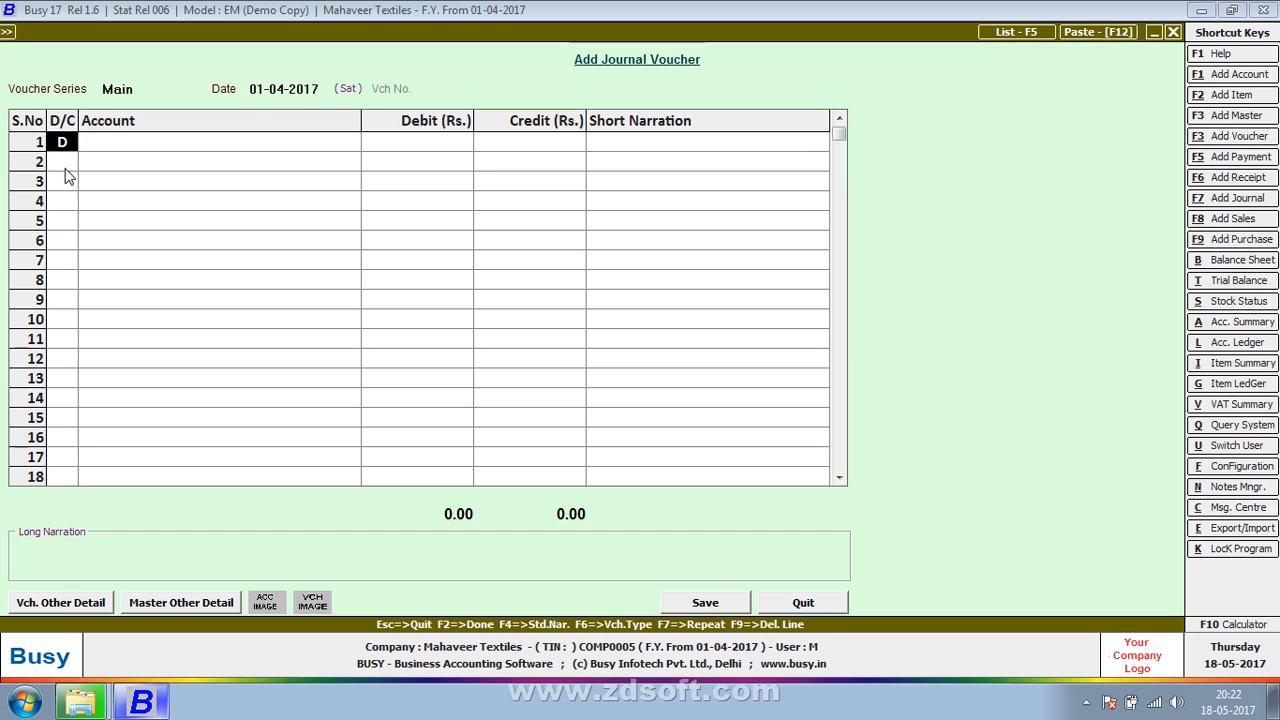
{"action": "key", "text": "Return"}
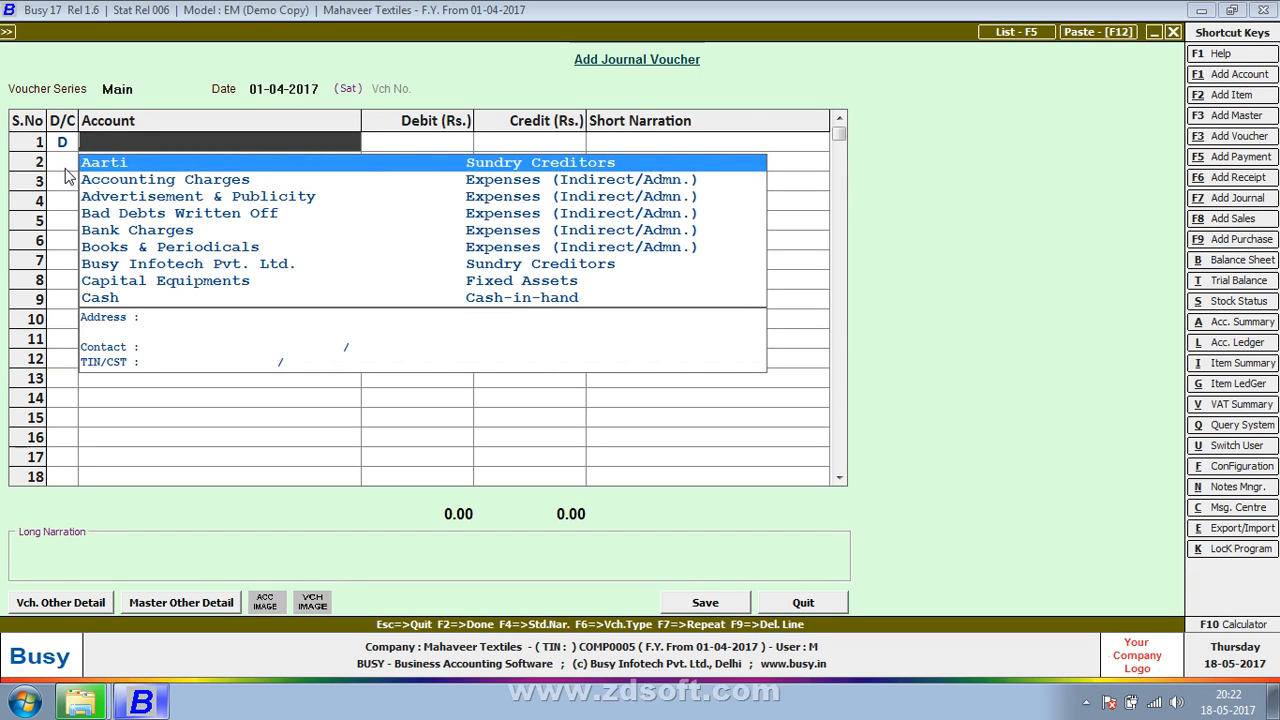
{"action": "type", "text": "b"}
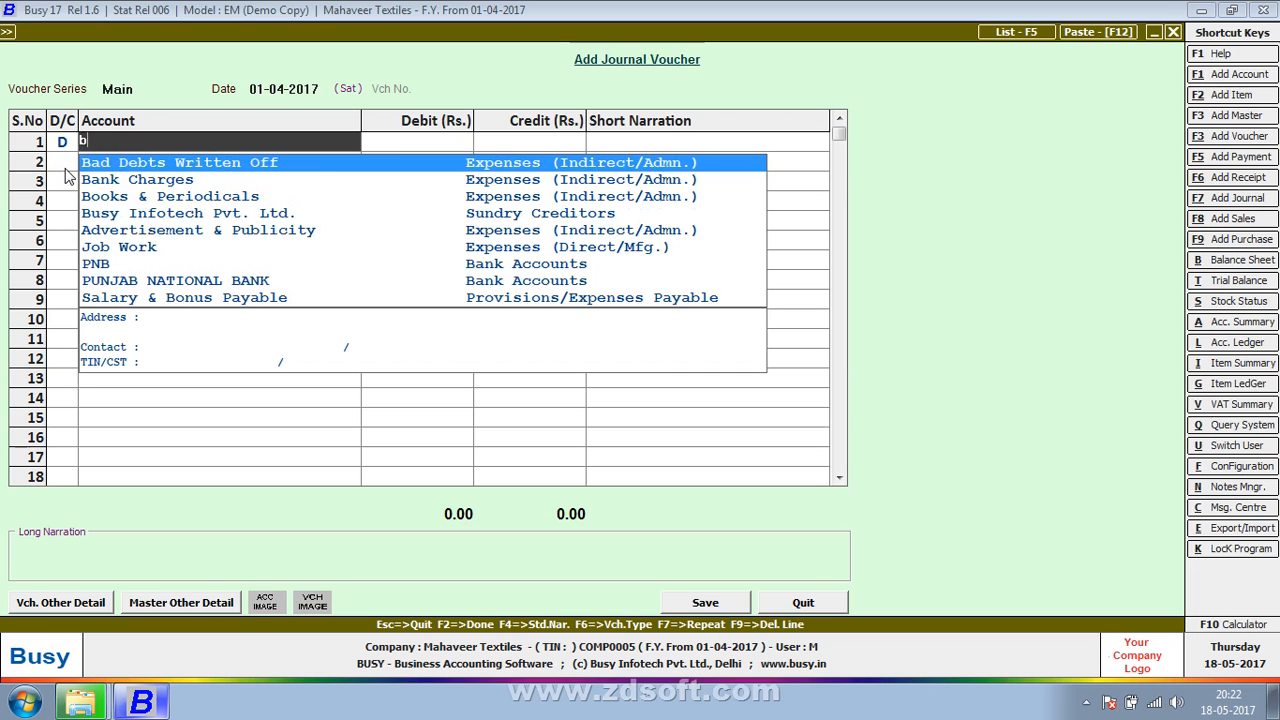
{"action": "type", "text": "usy"}
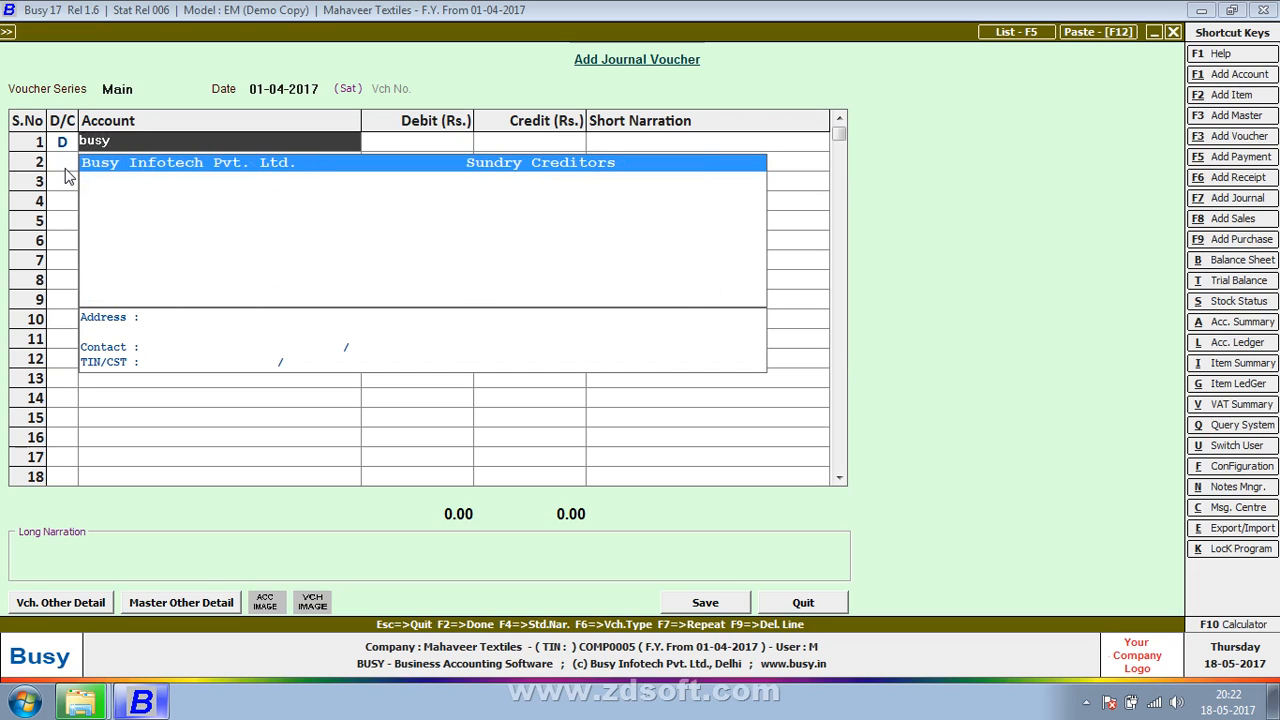
{"action": "key", "text": "Return"}
{"action": "type", "text": "1,00,"}
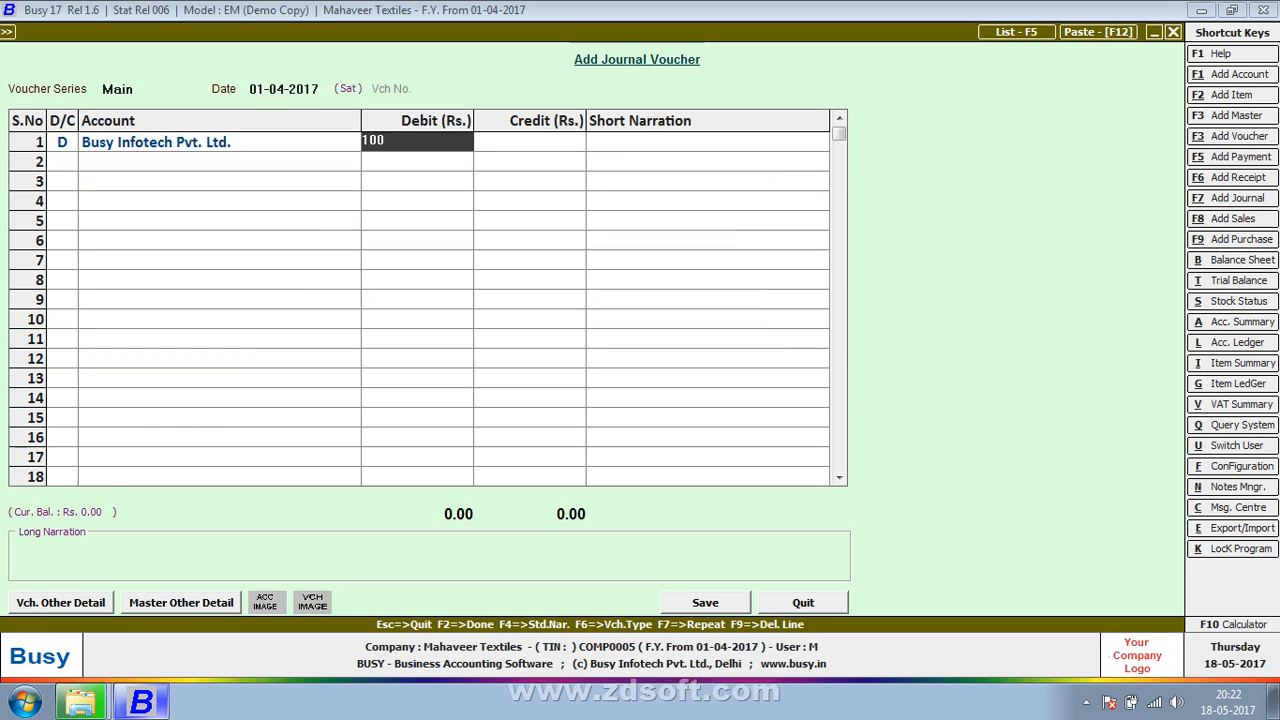
{"action": "type", "text": "000"}
{"action": "key", "text": "Return"}
{"action": "key", "text": "Return"}
{"action": "key", "text": "Return"}
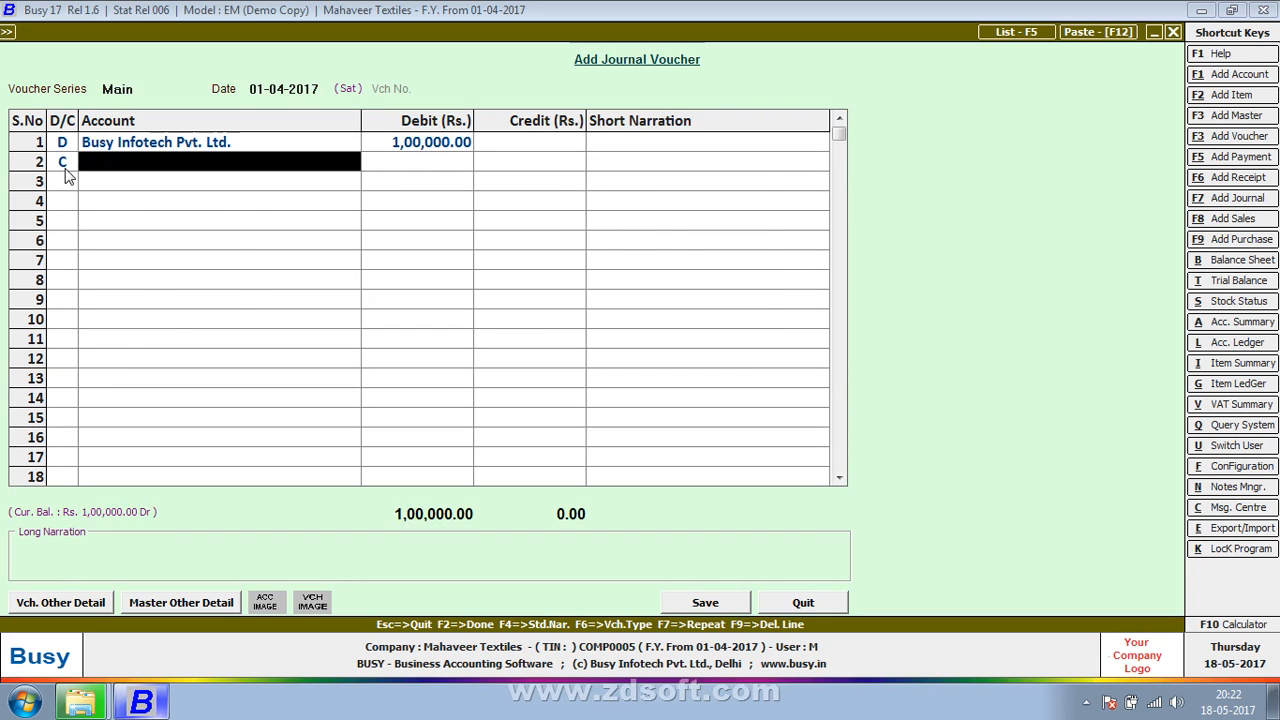
Step: Credit the Cash account with Rs. 1,00,000 on line 2 of the voucher
{"action": "type", "text": "cas"}
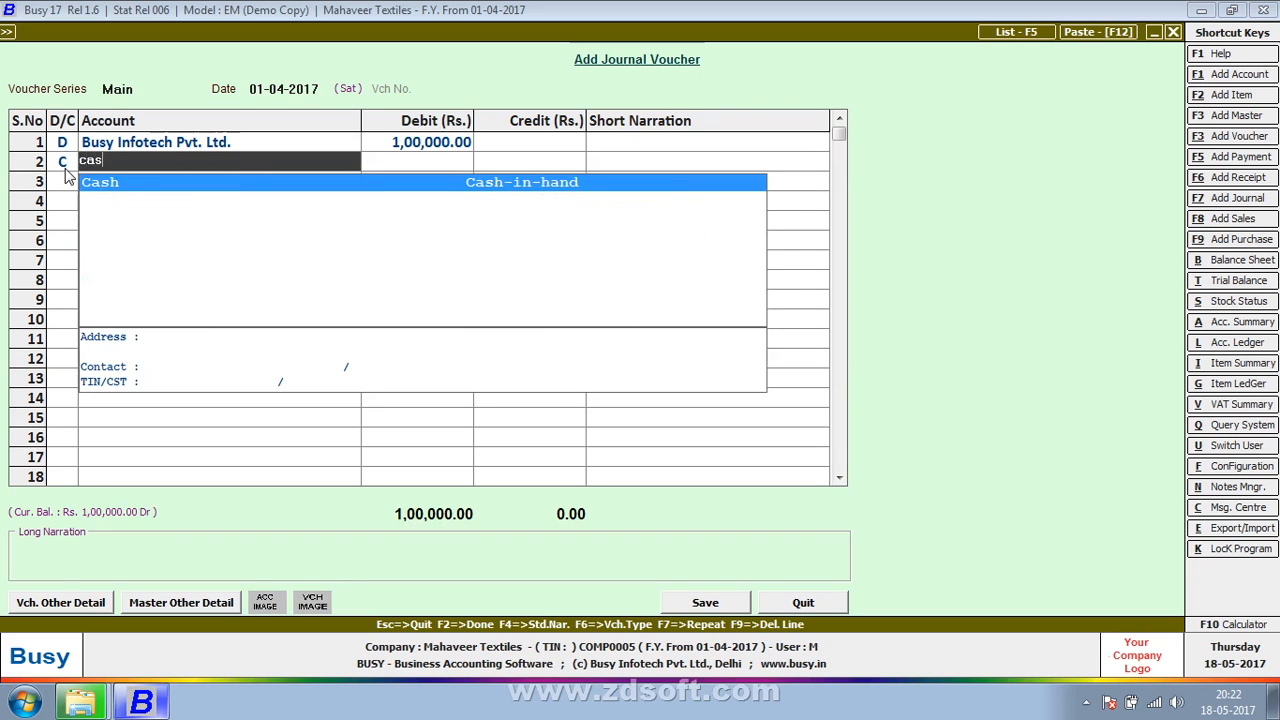
{"action": "key", "text": "Return"}
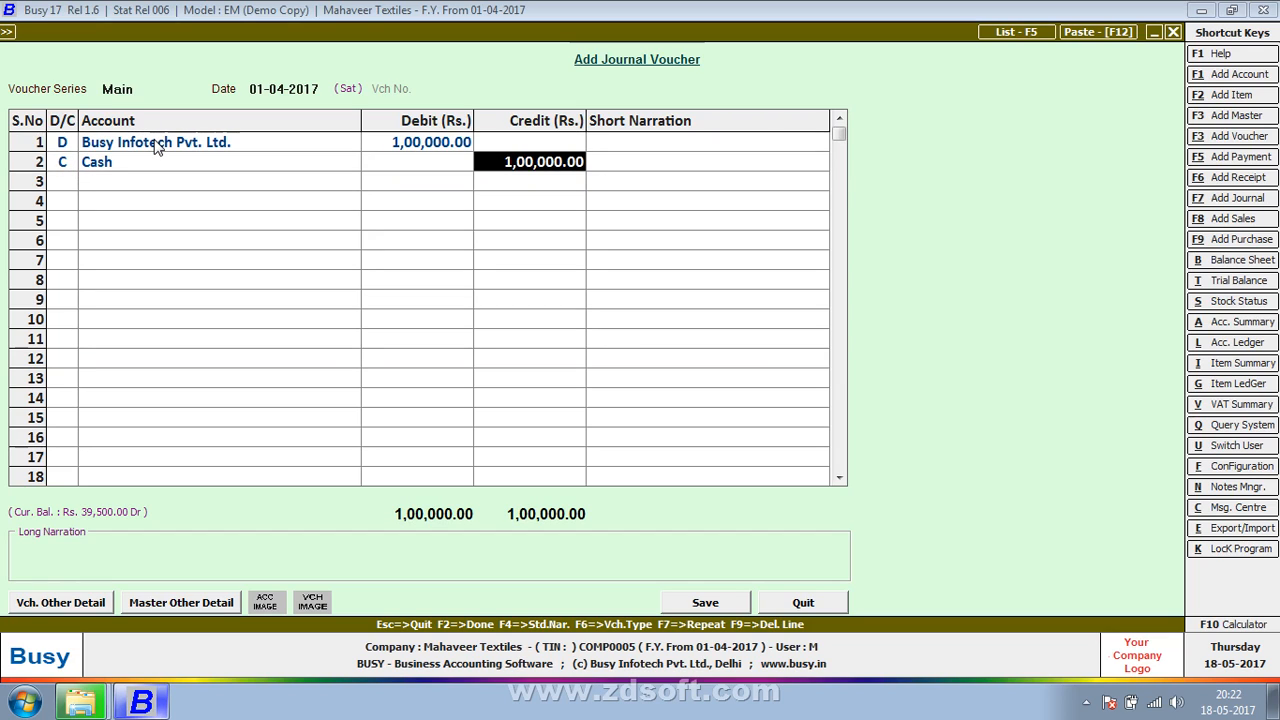
Step: Save the Busy Infotech payment voucher without any narration, accepting the negative cash balance
{"action": "key", "text": "Return"}
{"action": "key", "text": "Return"}
{"action": "key", "text": "Return"}
{"action": "key", "text": "Return"}
{"action": "key", "text": "Return"}
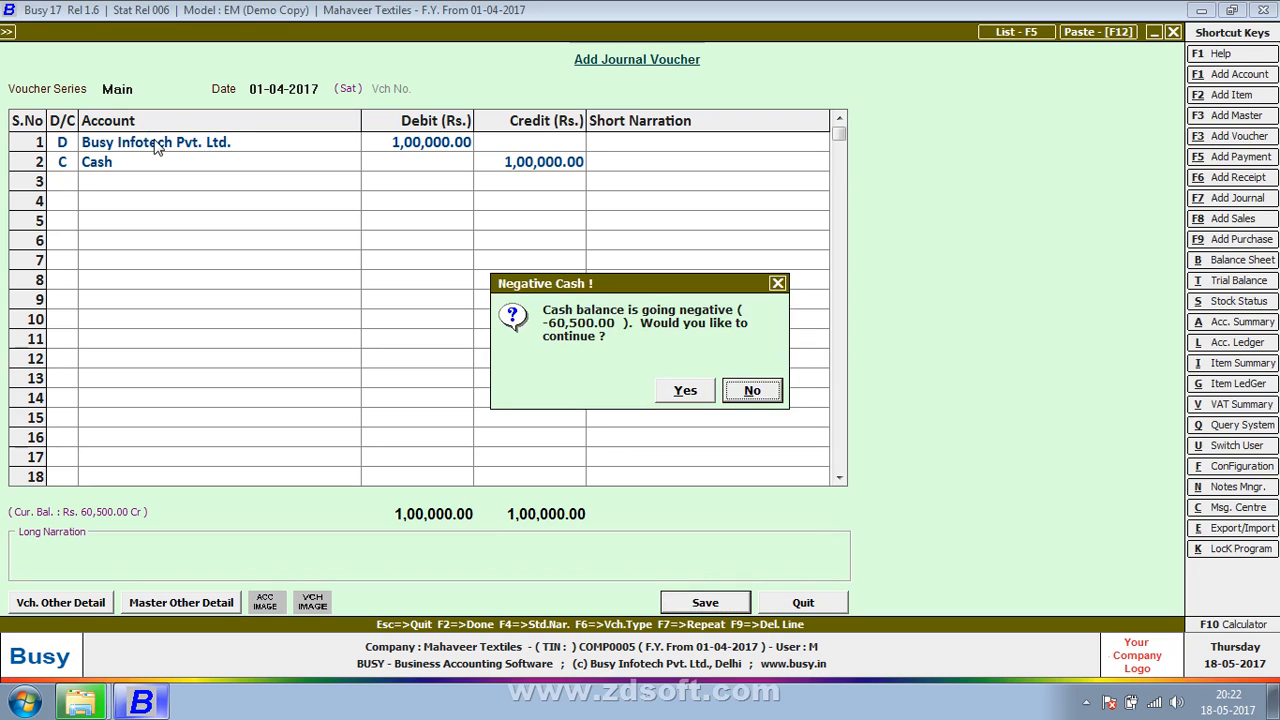
{"action": "key", "text": "Left"}
{"action": "key", "text": "Return"}
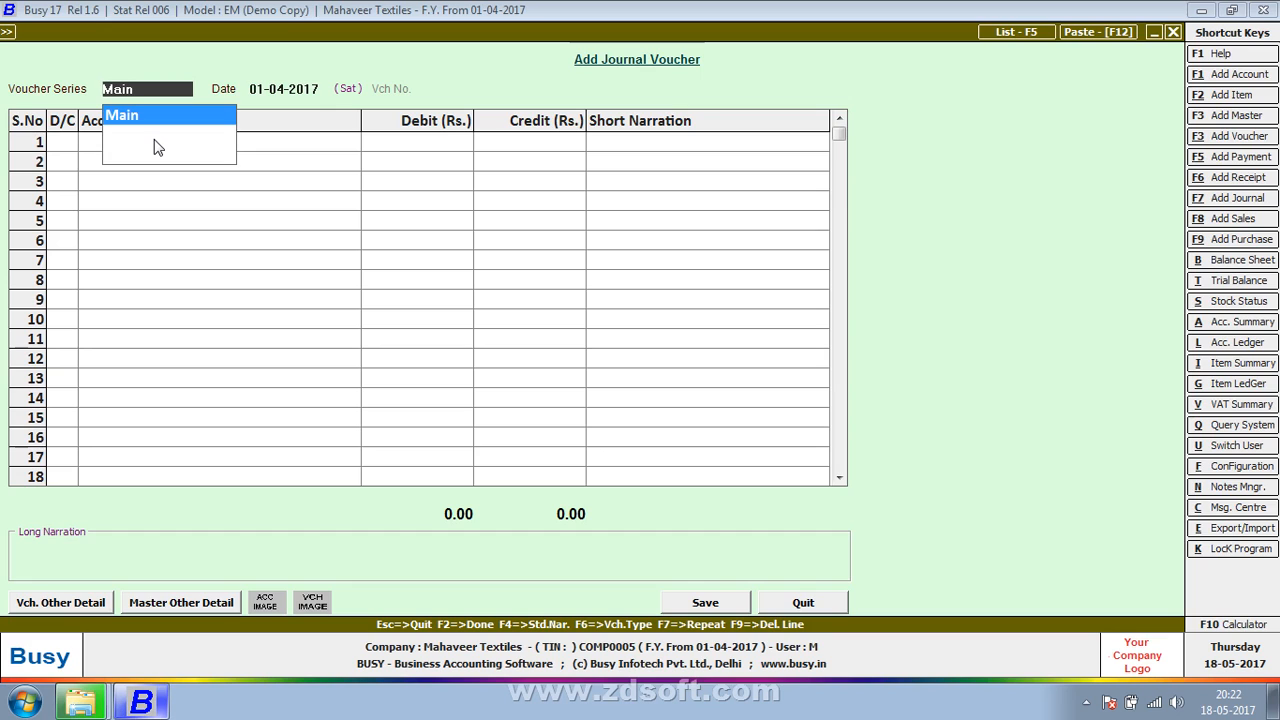
Step: In a new Main series voucher dated 01-04-2017, debit the Office Rent account with Rs. 15,000
{"action": "key", "text": "Return"}
{"action": "key", "text": "Return"}
{"action": "key", "text": "Return"}
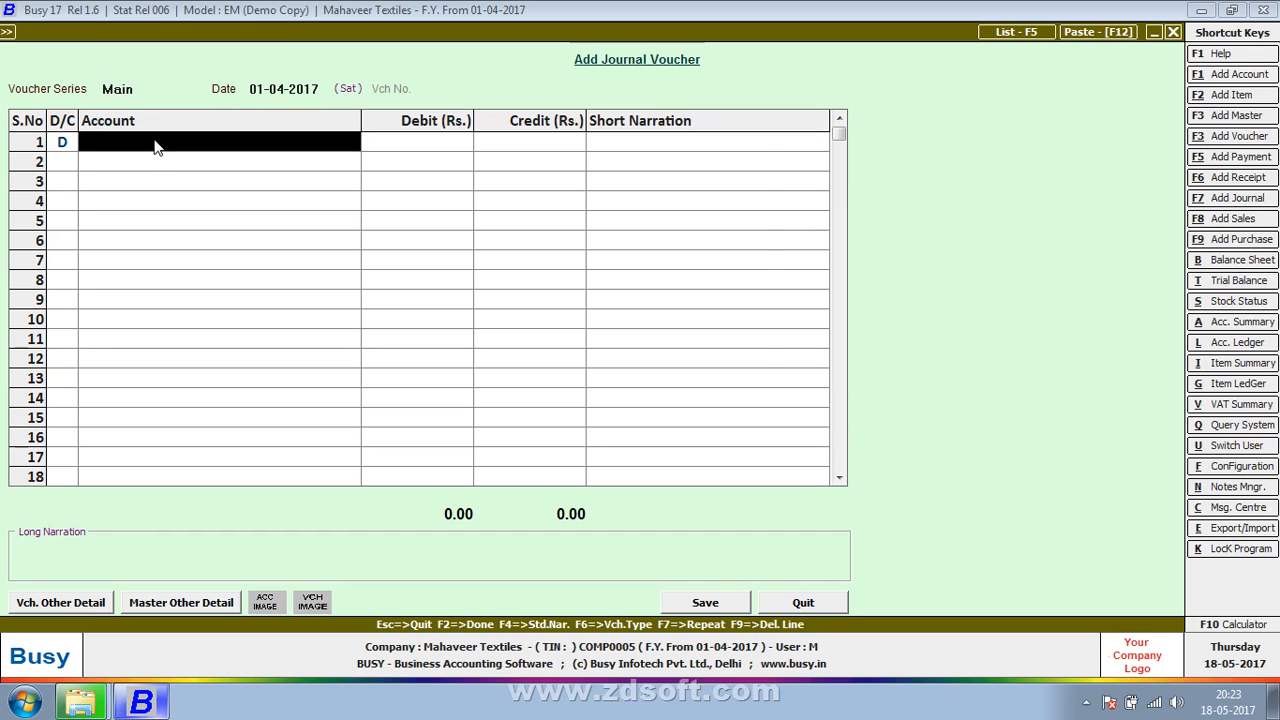
{"action": "type", "text": "offic"}
{"action": "key", "text": "Down"}
{"action": "key", "text": "Down"}
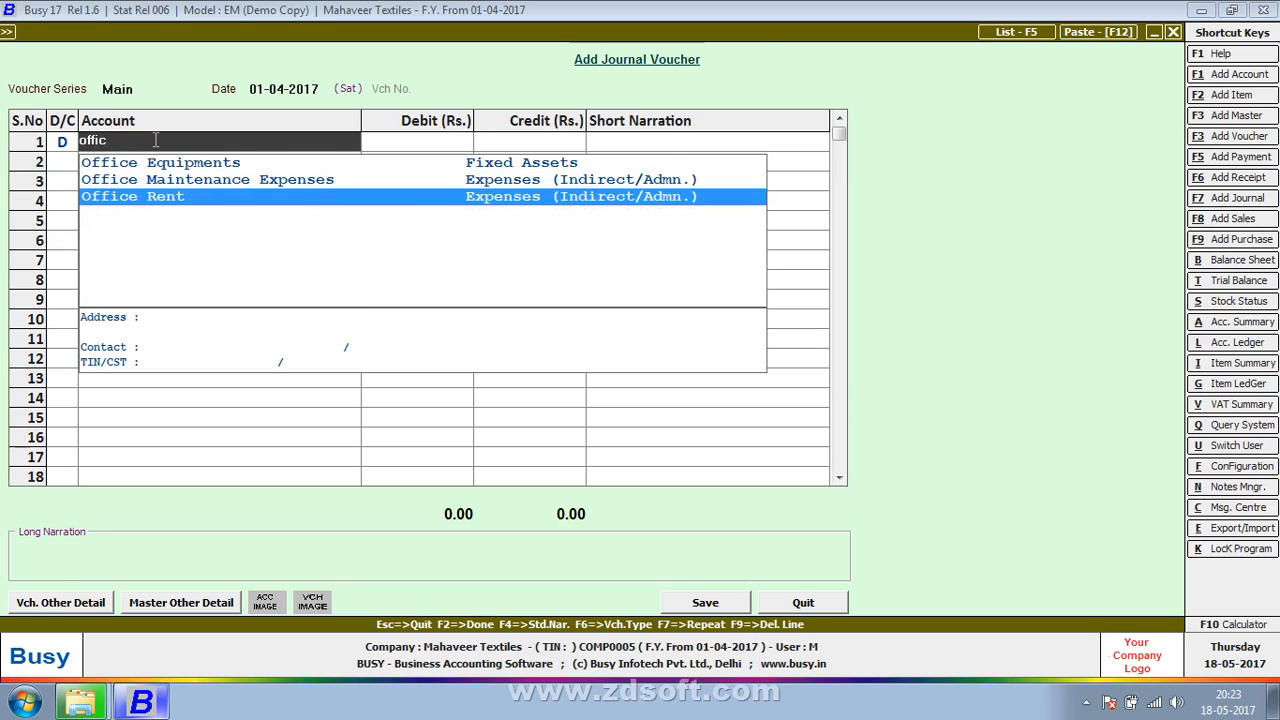
{"action": "key", "text": "Return"}
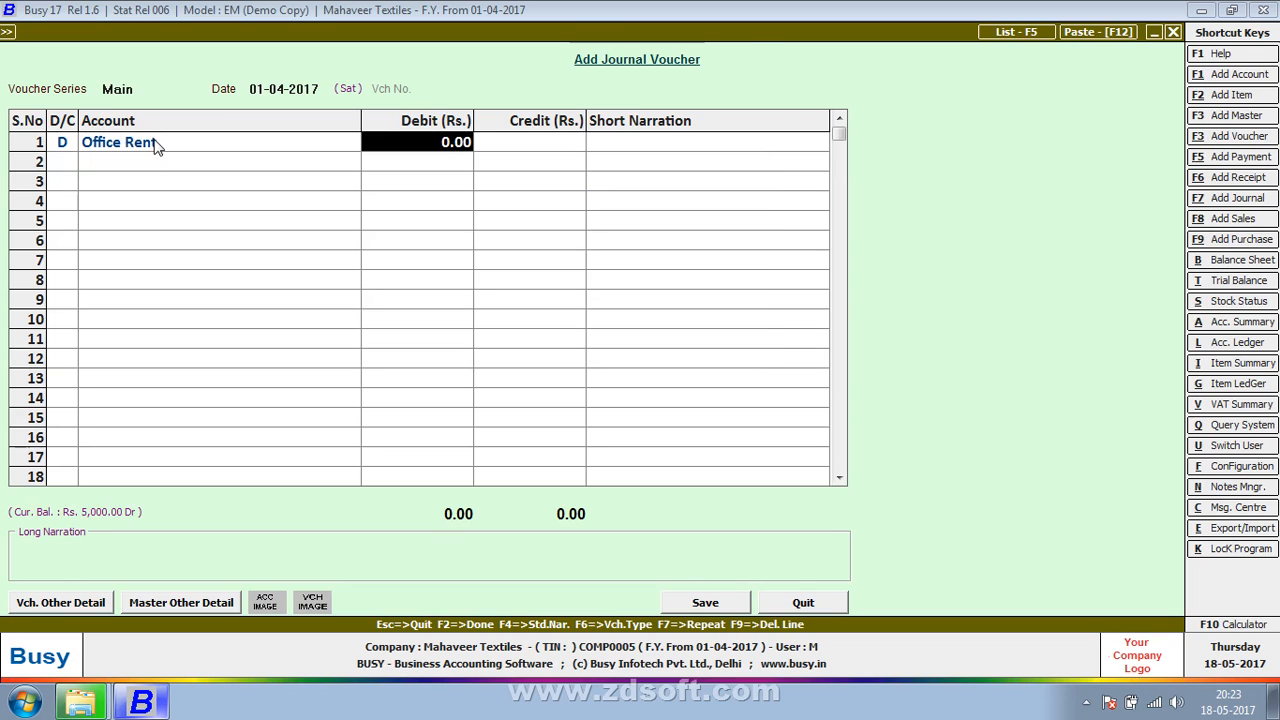
{"action": "type", "text": "15000"}
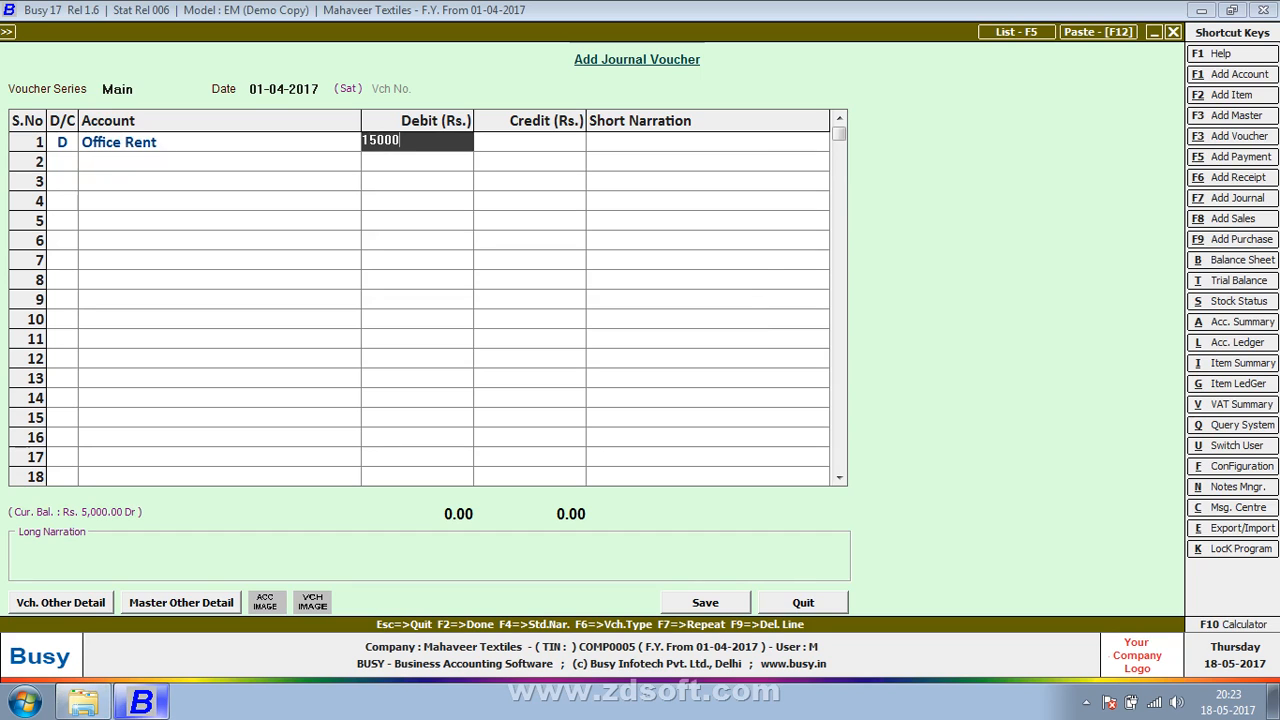
{"action": "key", "text": "Return"}
{"action": "key", "text": "Return"}
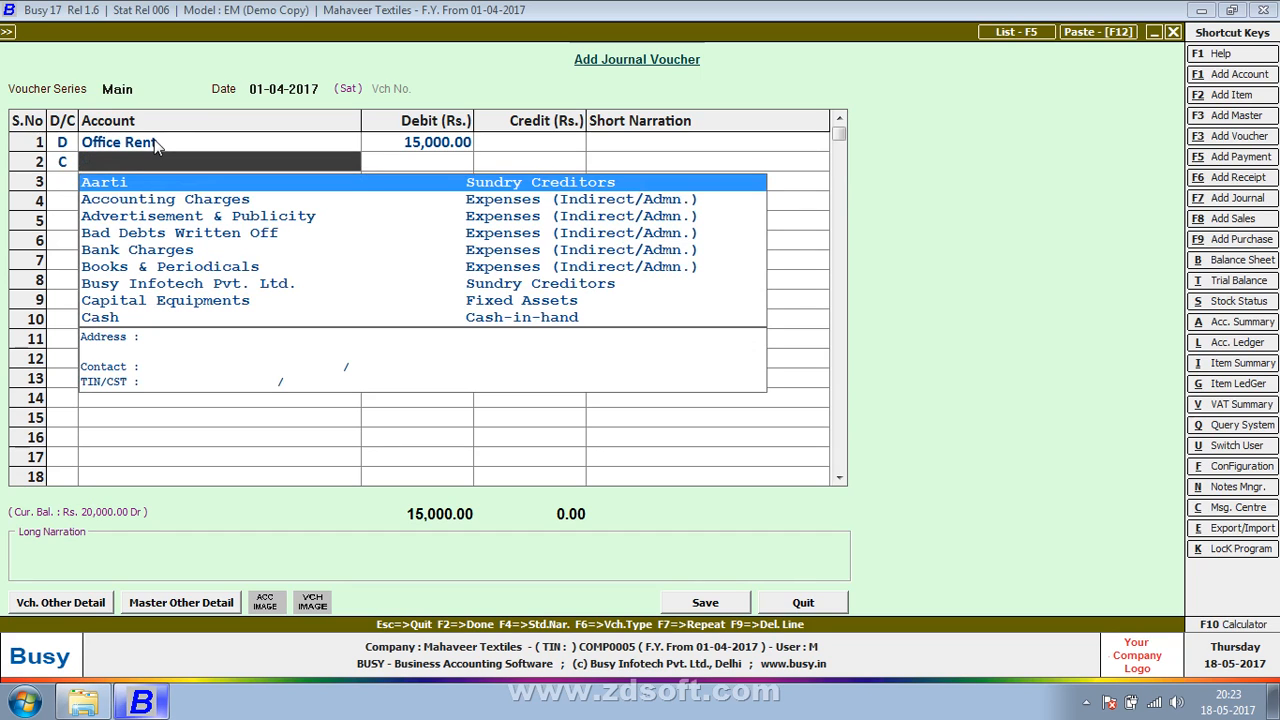
Step: Credit the Cash account with Rs. 15,000 on line 2 of the rent voucher
{"action": "type", "text": "cas"}
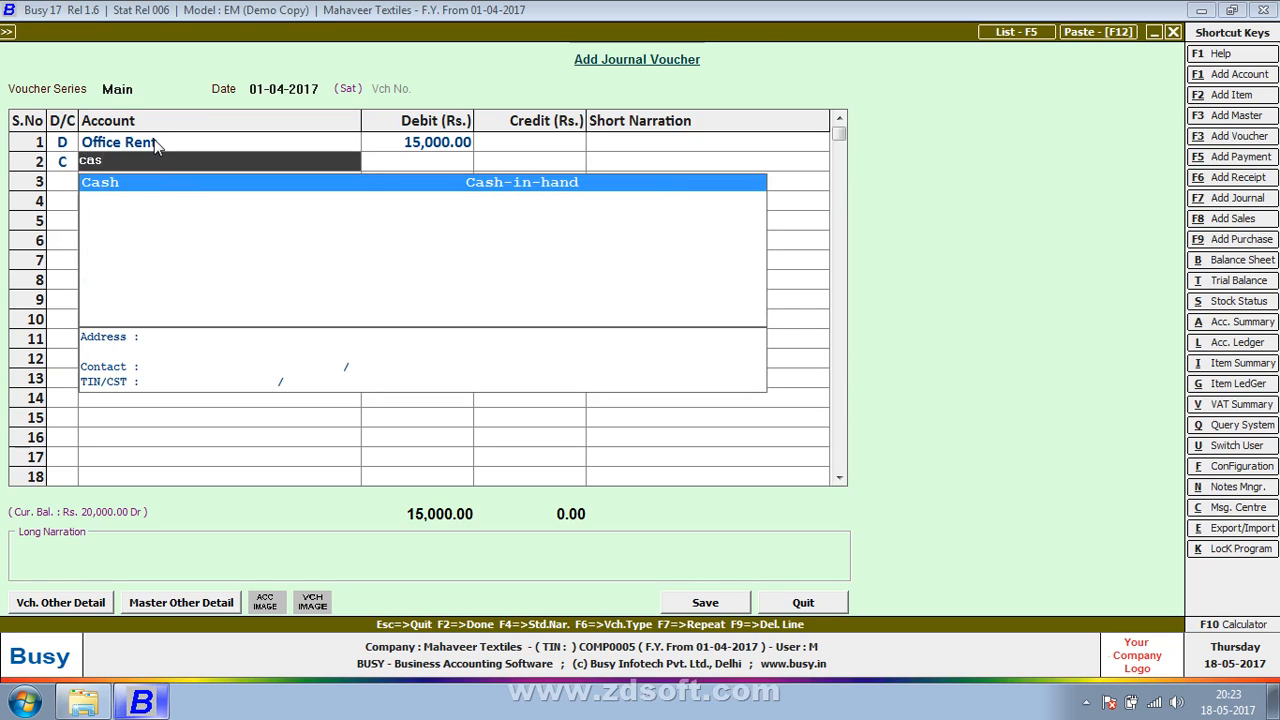
{"action": "key", "text": "Return"}
{"action": "key", "text": "Return"}
Step: Save the office rent voucher with empty narrations and continue despite the negative cash balance
{"action": "key", "text": "Return"}
{"action": "key", "text": "Return"}
{"action": "key", "text": "Return"}
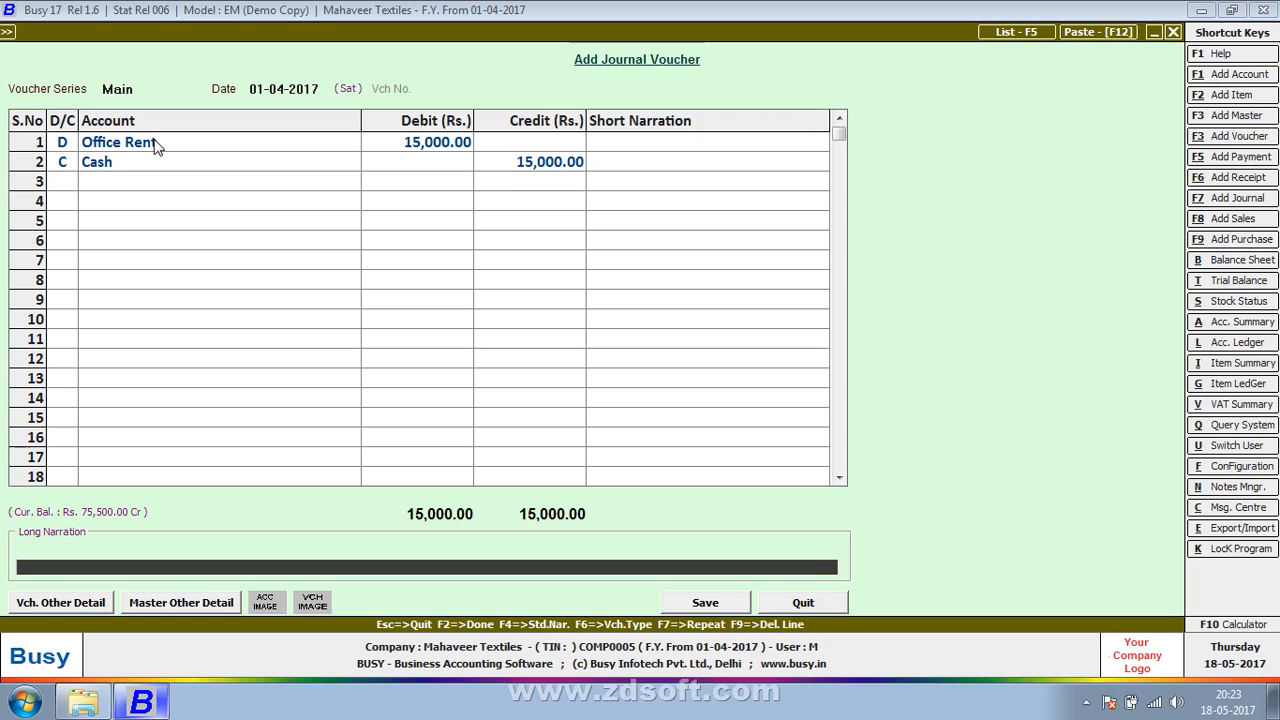
{"action": "key", "text": "Return"}
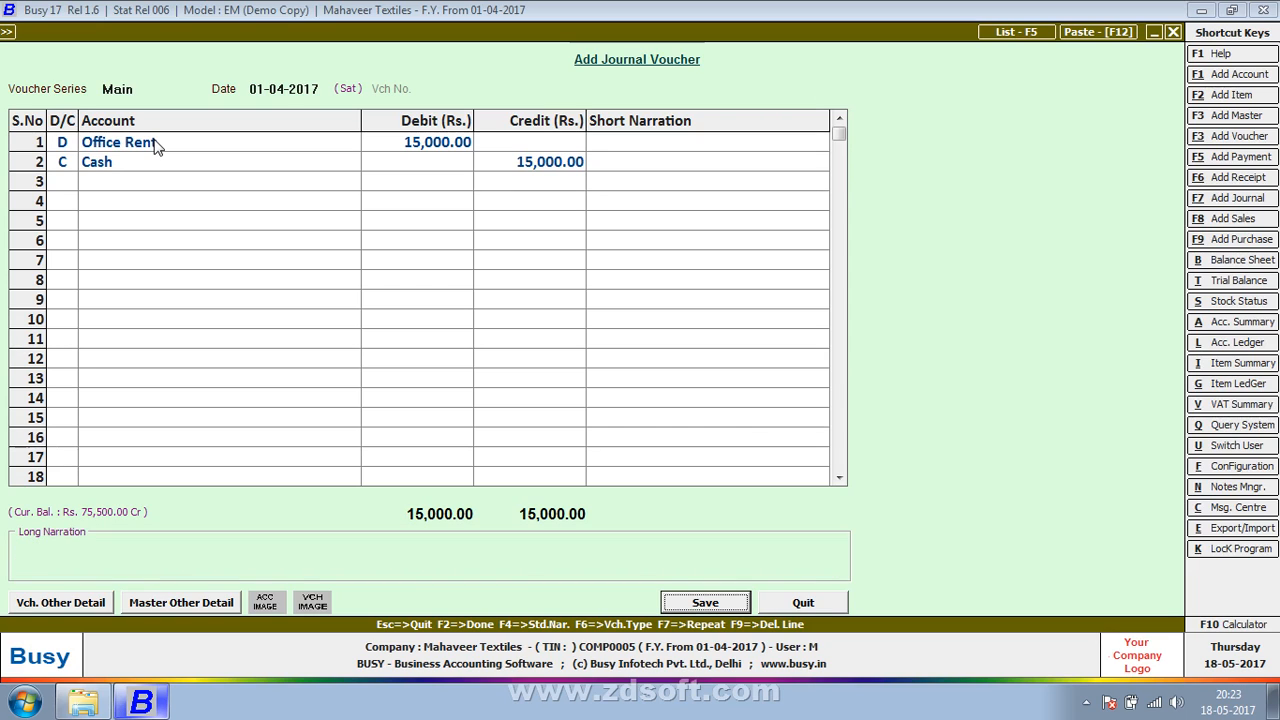
{"action": "key", "text": "Return"}
{"action": "key", "text": "Left"}
{"action": "key", "text": "Return"}
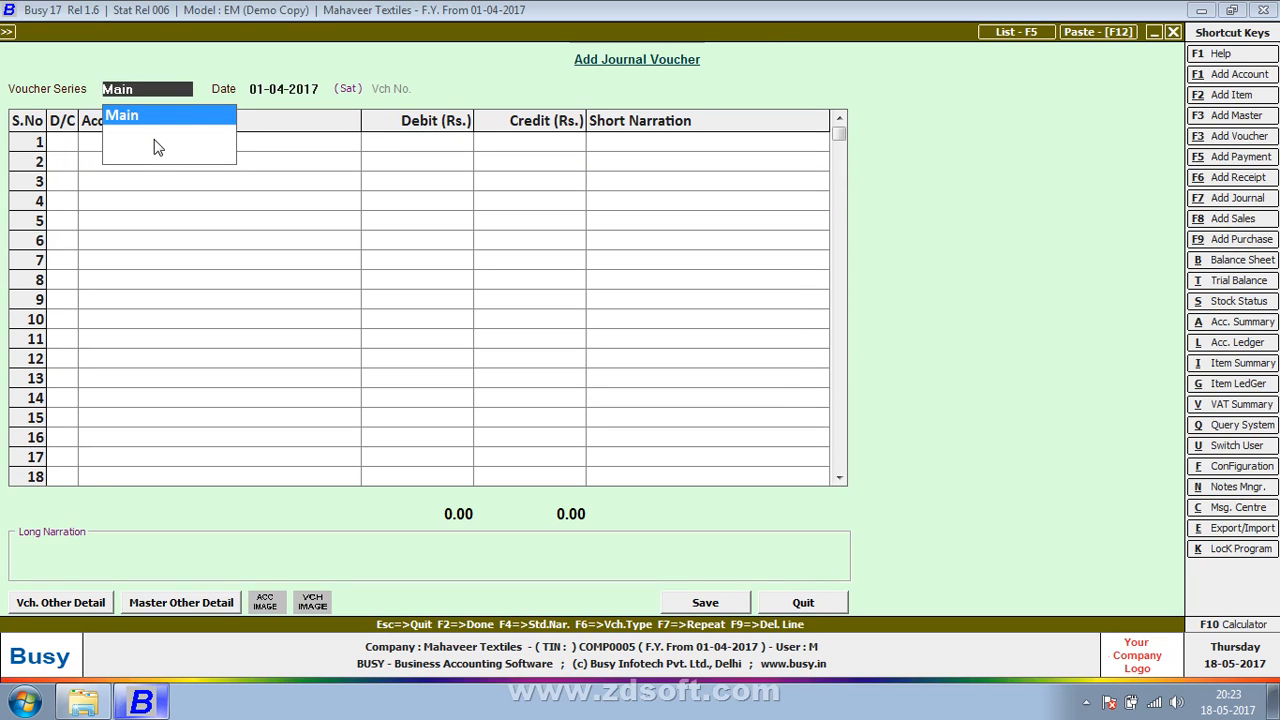
Step: In another Main series voucher dated 01-04-2017, debit the Cash account with Rs. 1,00,000
{"action": "key", "text": "Return"}
{"action": "key", "text": "Return"}
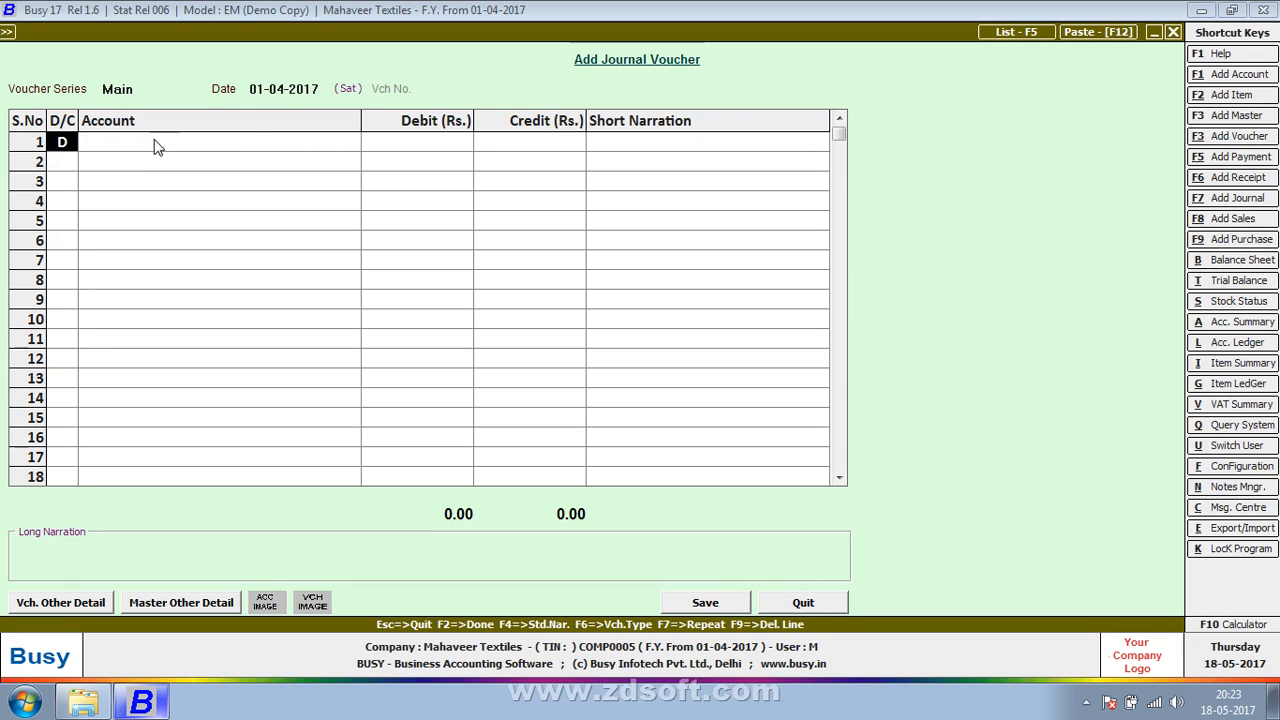
{"action": "key", "text": "Return"}
{"action": "type", "text": "cas"}
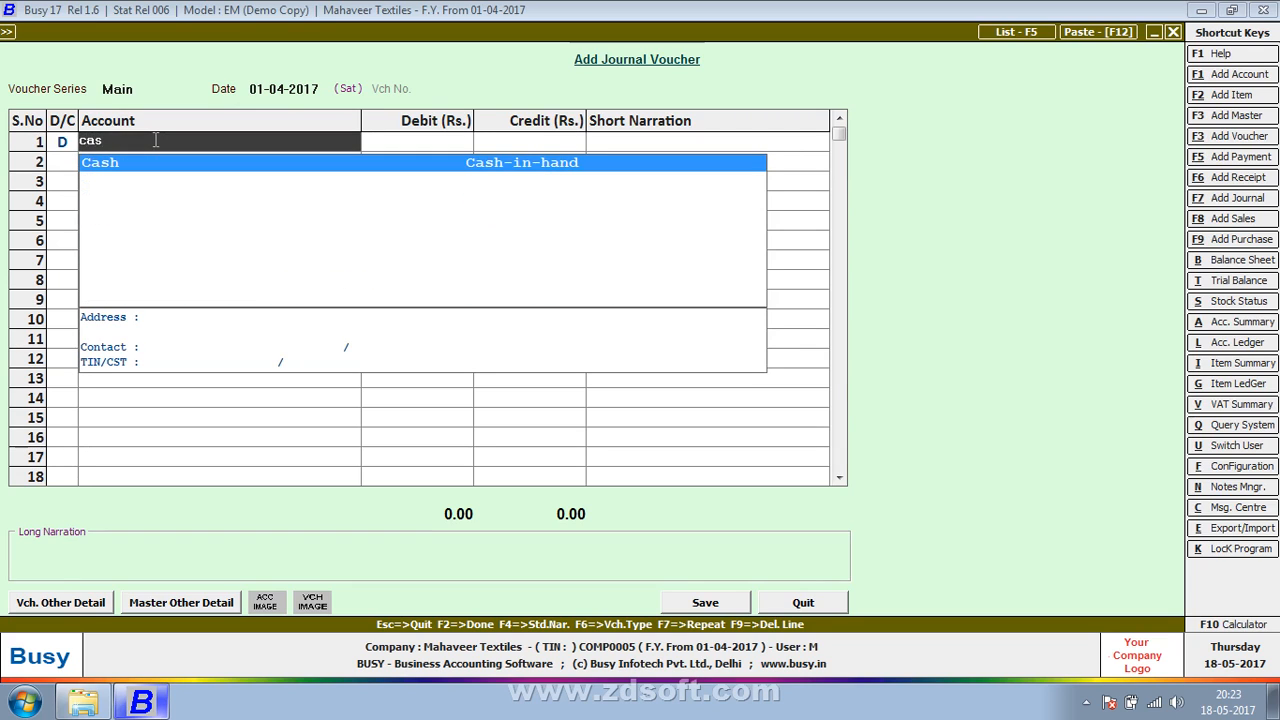
{"action": "key", "text": "Return"}
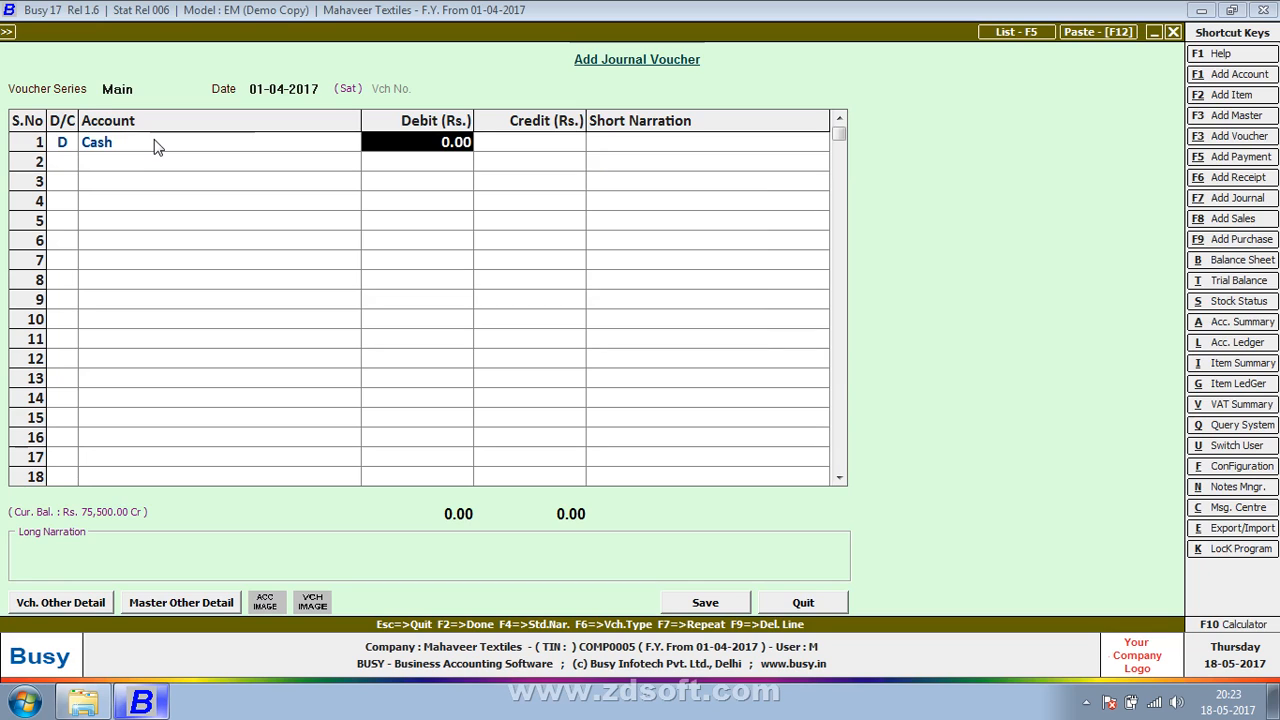
{"action": "type", "text": "100000"}
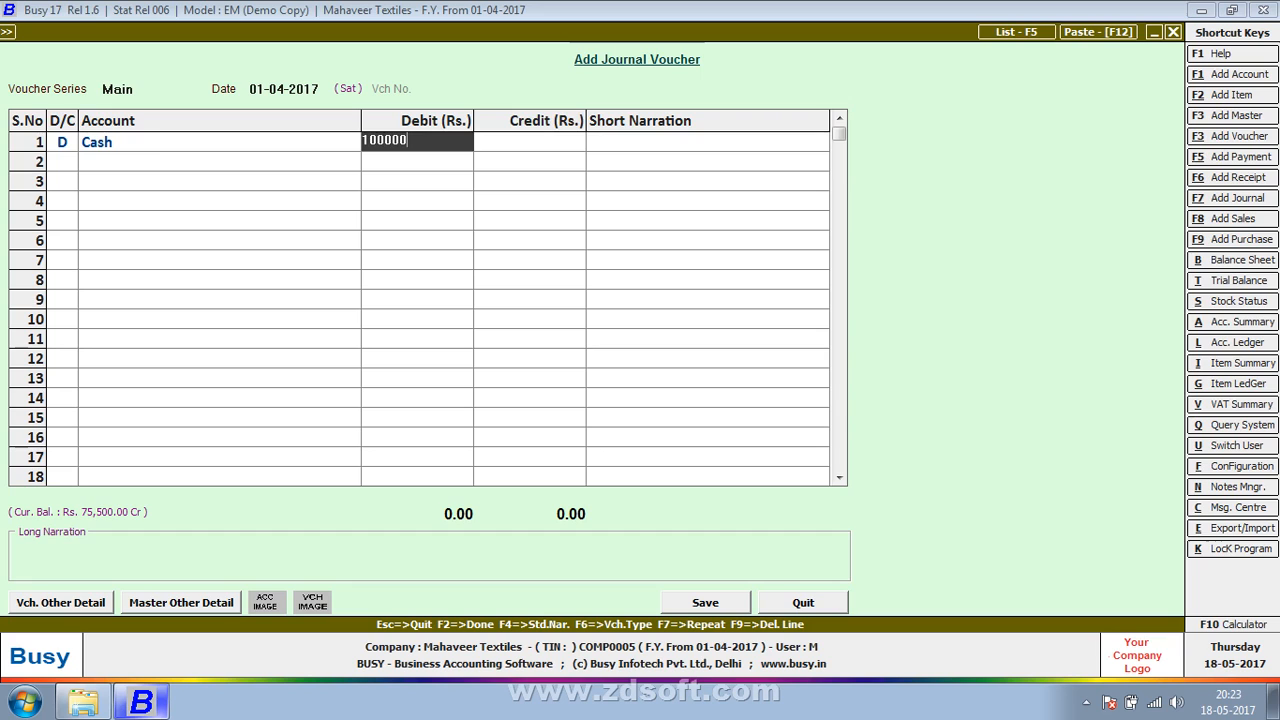
{"action": "key", "text": "Return"}
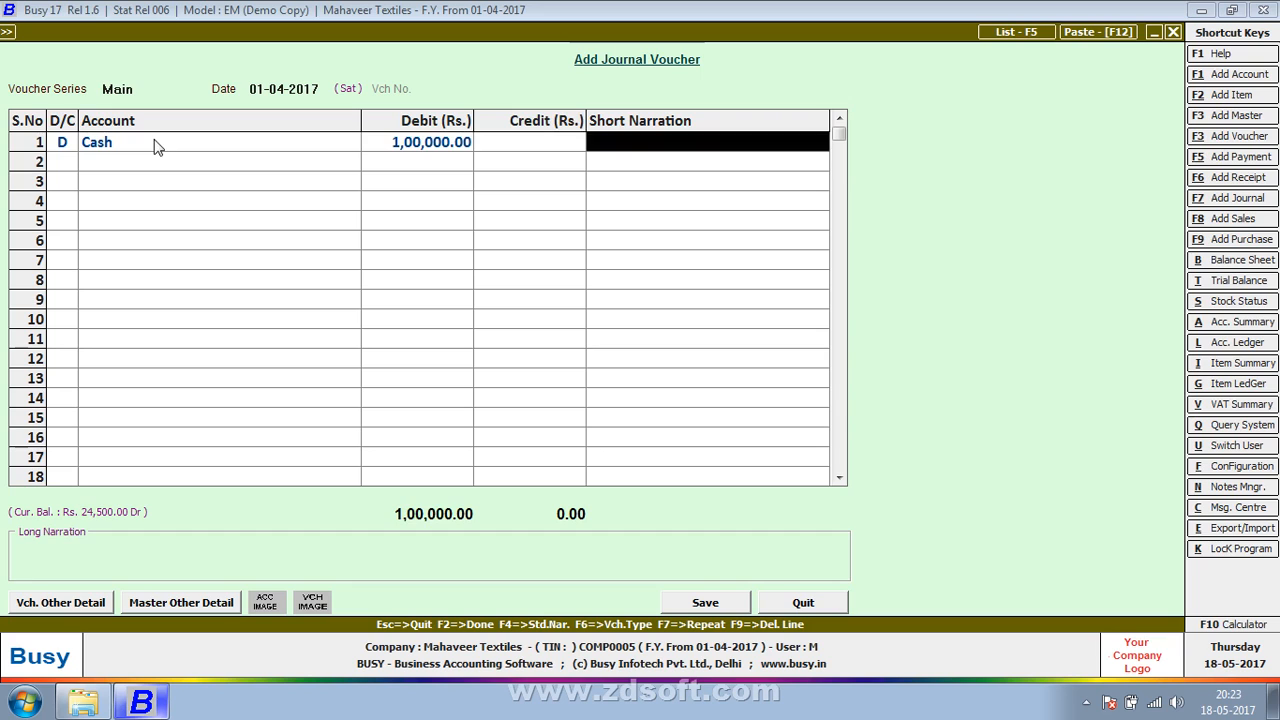
Step: Credit the first listed Sundry Creditors account with Rs. 1,00,000 on line 2 of the cash receipt voucher
{"action": "key", "text": "Return"}
{"action": "key", "text": "Return"}
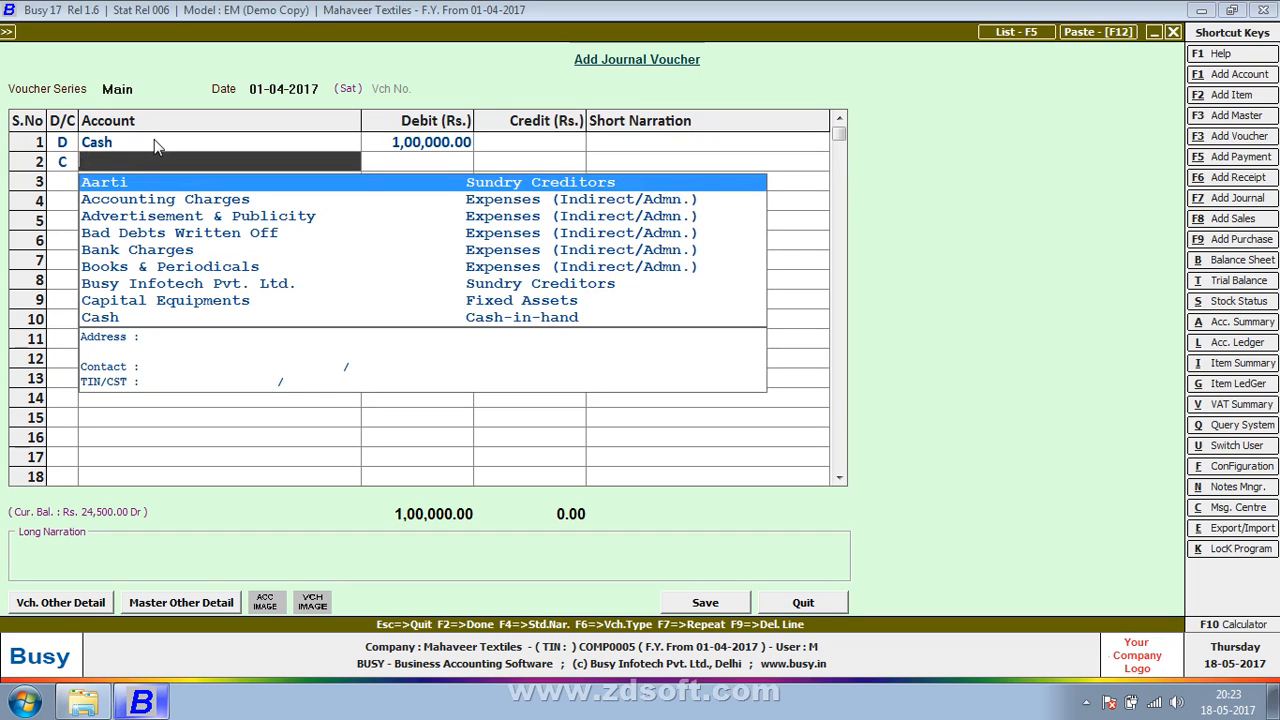
{"action": "type", "text": "bu"}
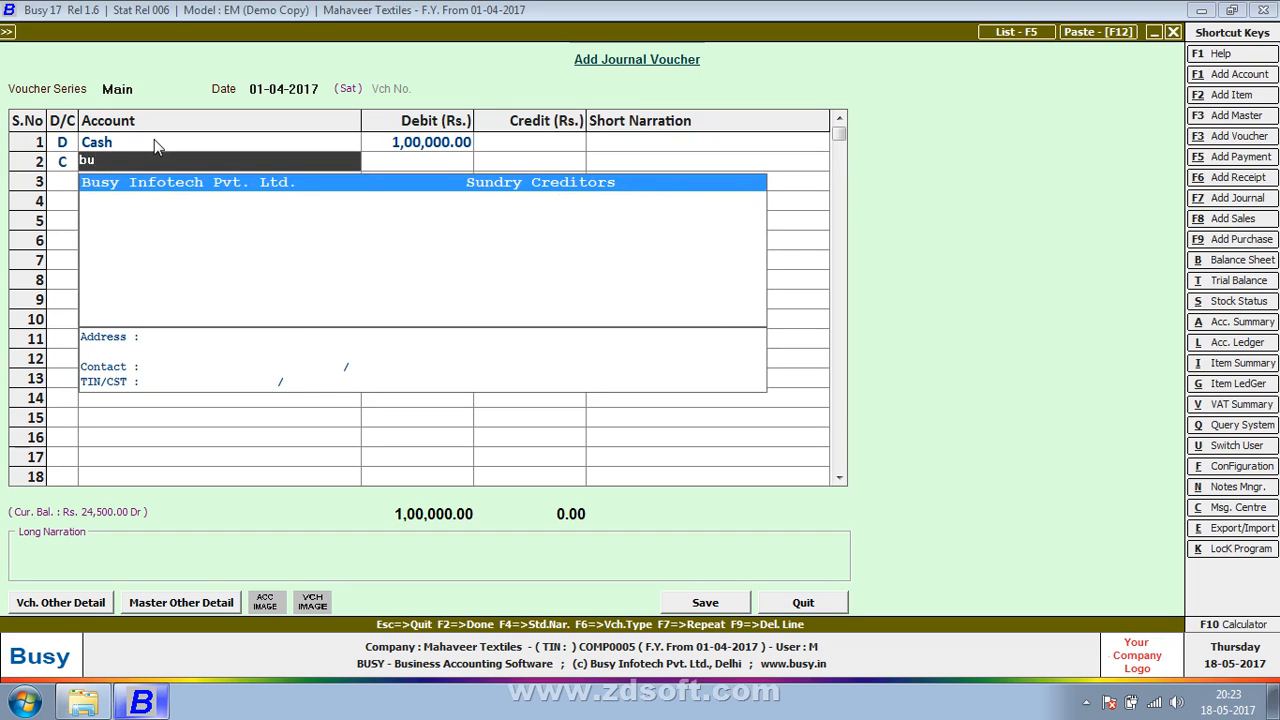
{"action": "key", "text": "BackSpace"}
{"action": "key", "text": "BackSpace"}
{"action": "key", "text": "Return"}
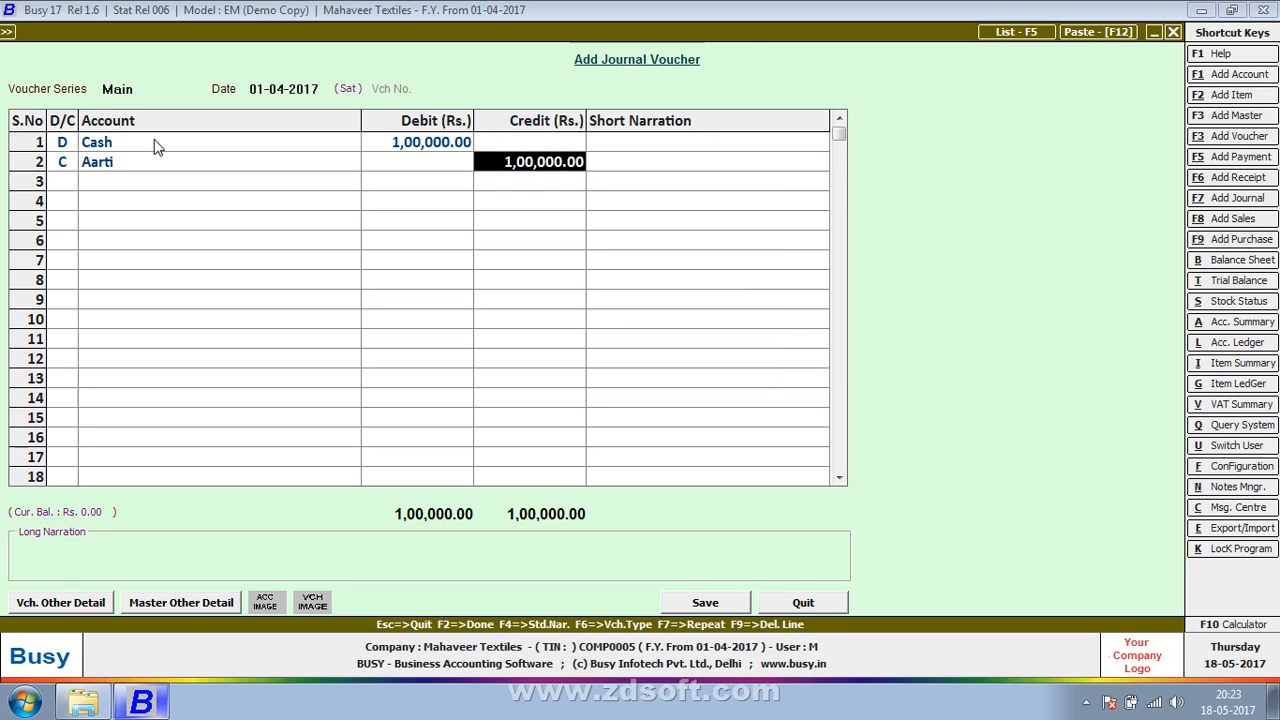
{"action": "key", "text": "Return"}
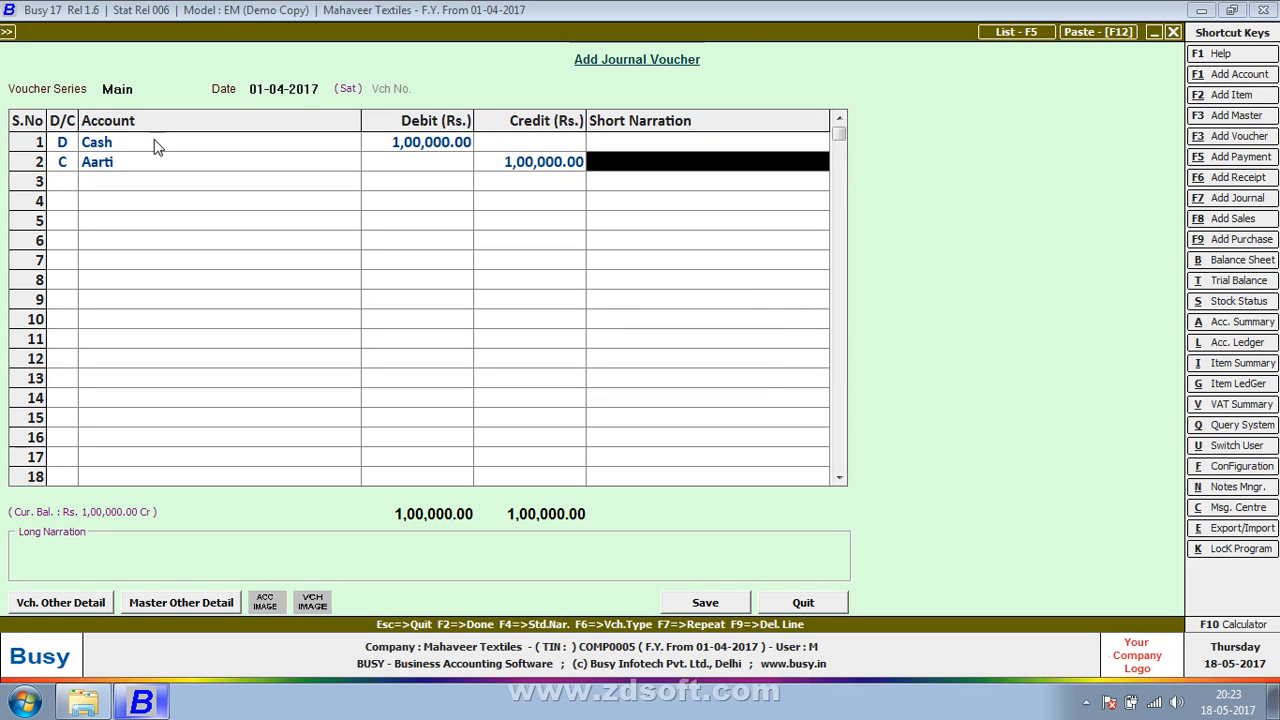
Step: Check the debit and credit lines and save the cash receipt voucher with empty narrations
{"action": "key", "text": "Return"}
{"action": "key", "text": "Return"}
{"action": "key", "text": "Up"}
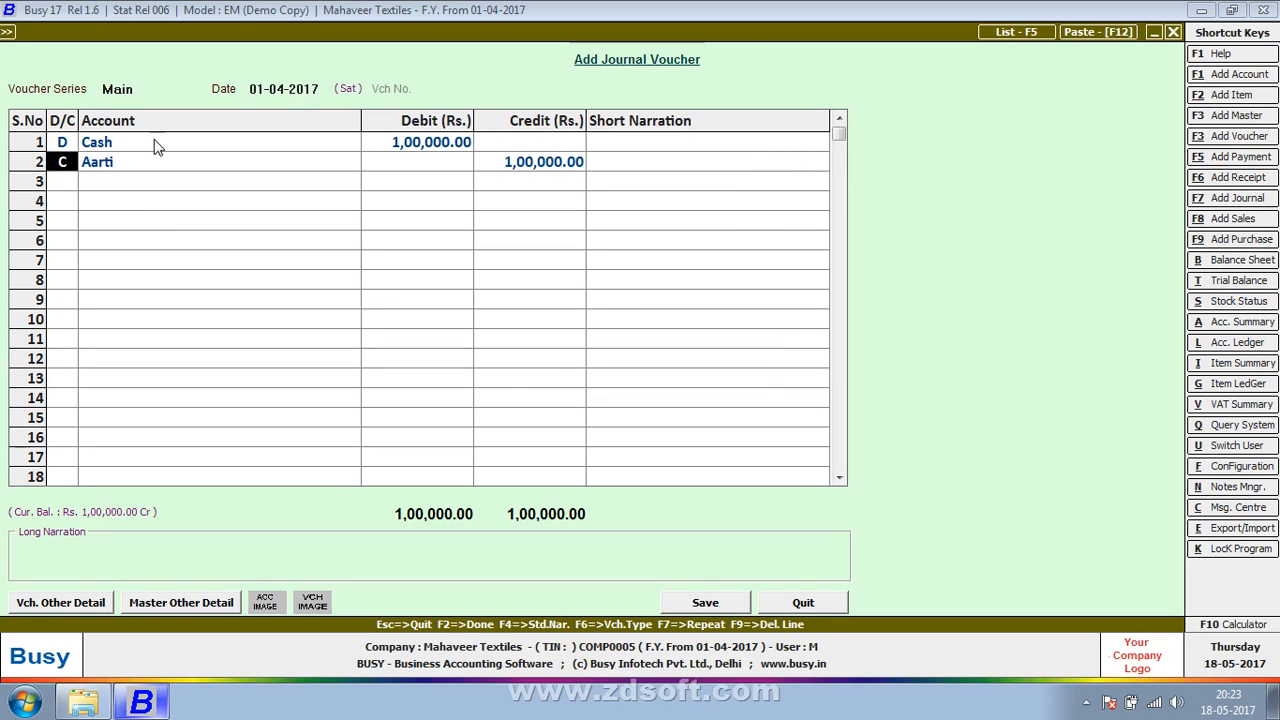
{"action": "key", "text": "Return"}
{"action": "key", "text": "Up"}
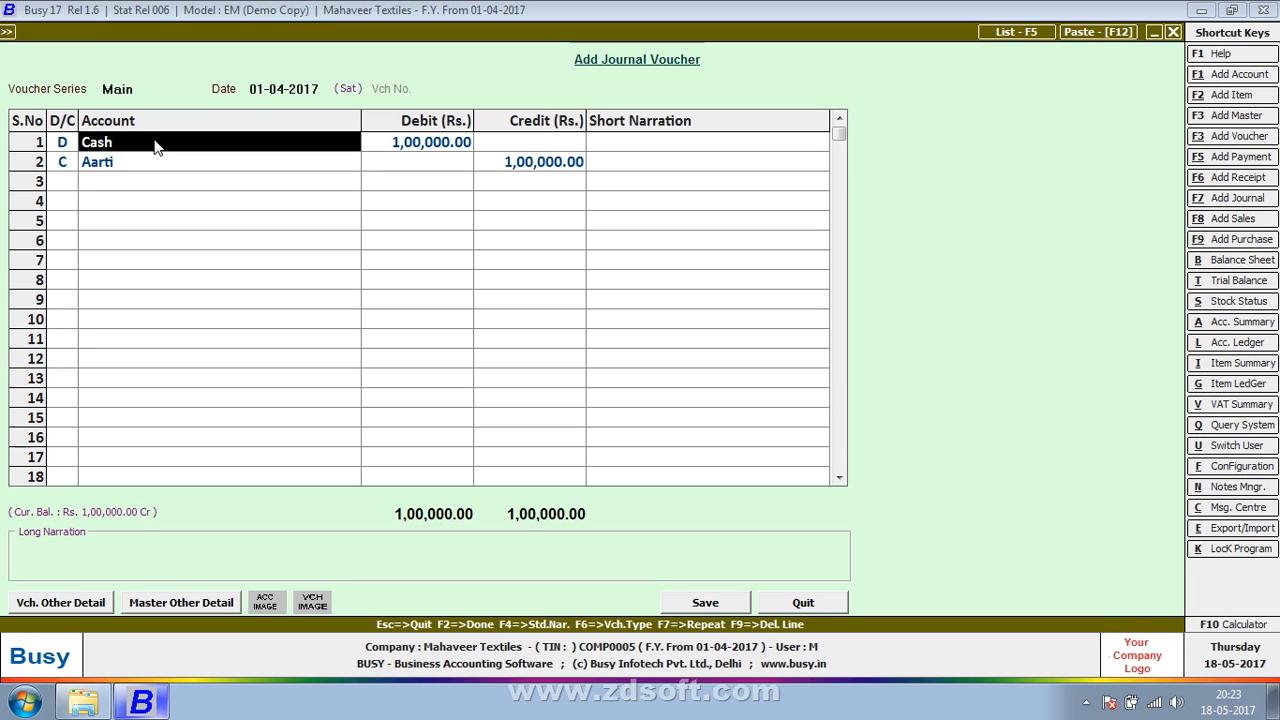
{"action": "key", "text": "Return"}
{"action": "key", "text": "Return"}
{"action": "key", "text": "Return"}
{"action": "key", "text": "Return"}
{"action": "key", "text": "Return"}
{"action": "key", "text": "Return"}
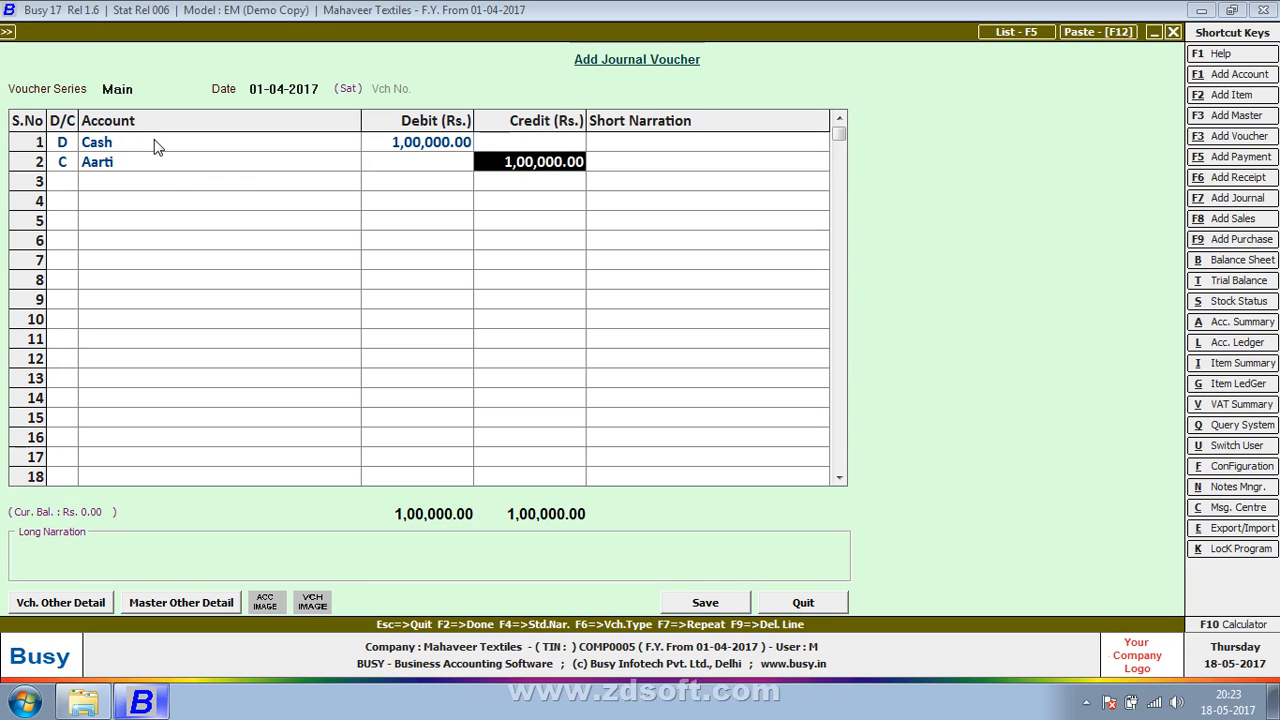
{"action": "key", "text": "Return"}
{"action": "key", "text": "Return"}
{"action": "key", "text": "Return"}
{"action": "key", "text": "Return"}
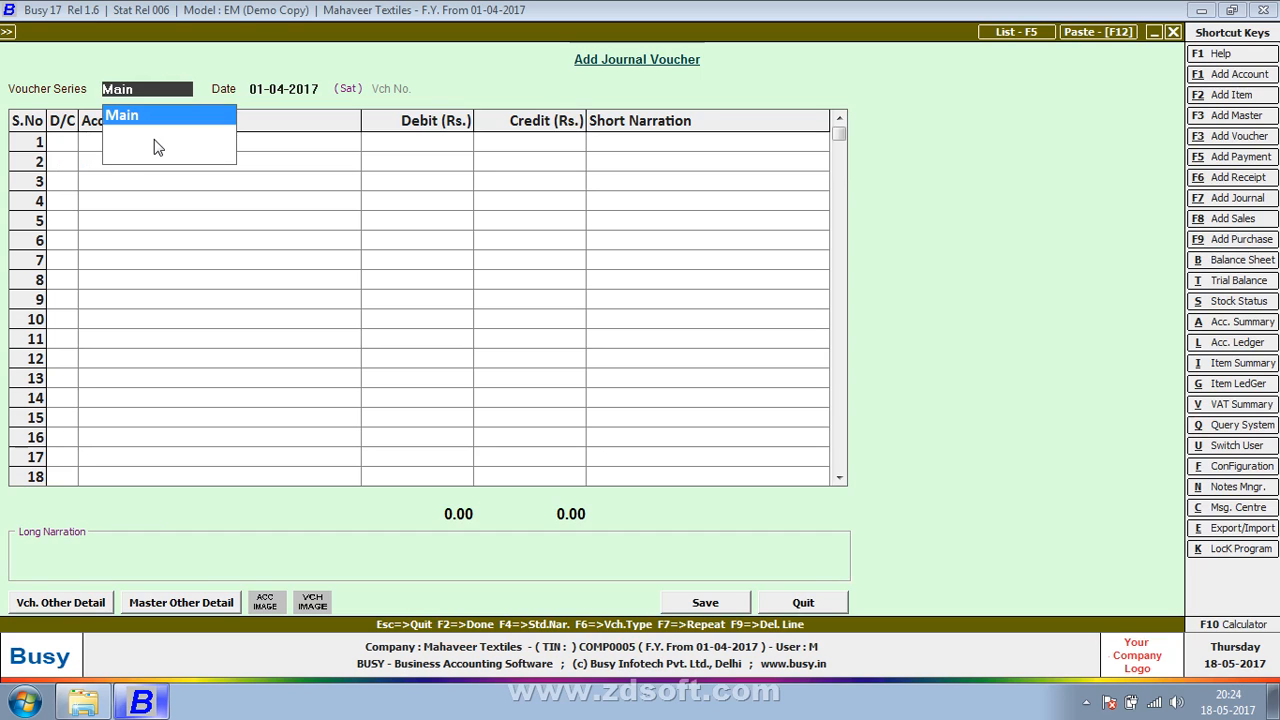
Step: In a new Main series voucher dated 01-04-2017, debit the PUNJAB NATIONAL BANK account with Rs. 1,50,000
{"action": "key", "text": "Return"}
{"action": "key", "text": "Return"}
{"action": "key", "text": "Return"}
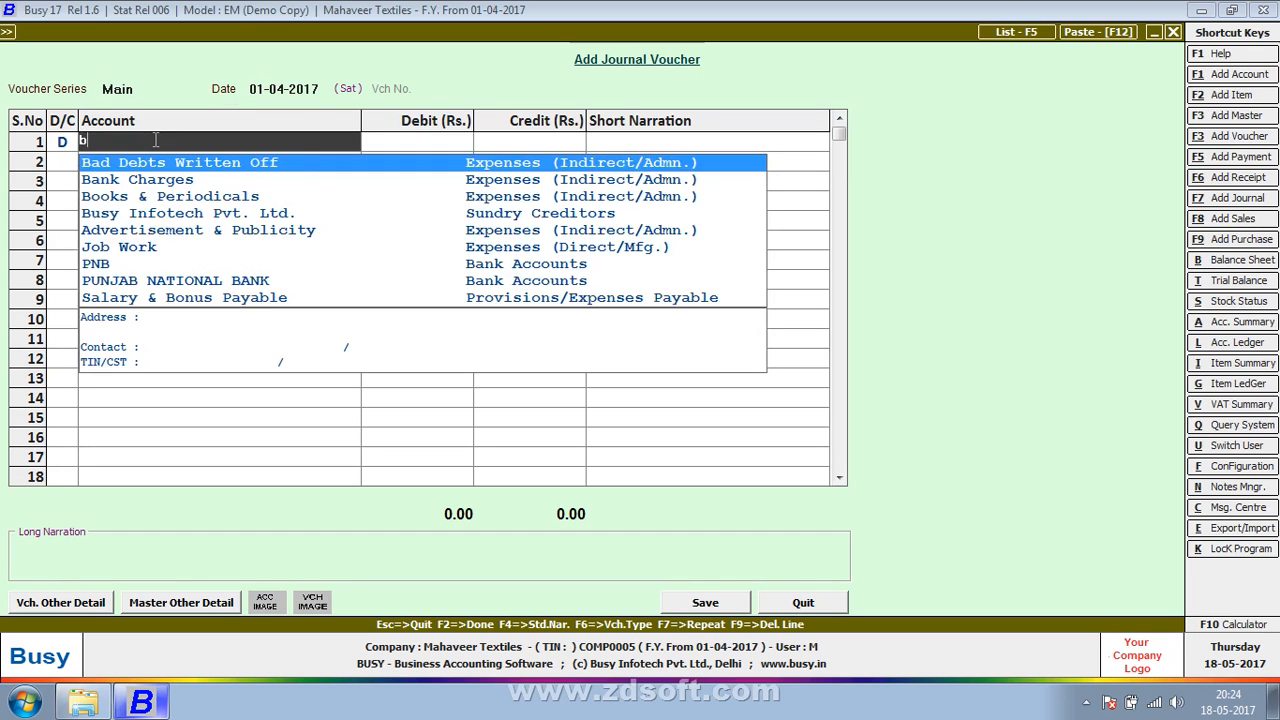
{"action": "type", "text": "pnb"}
{"action": "key", "text": "Return"}
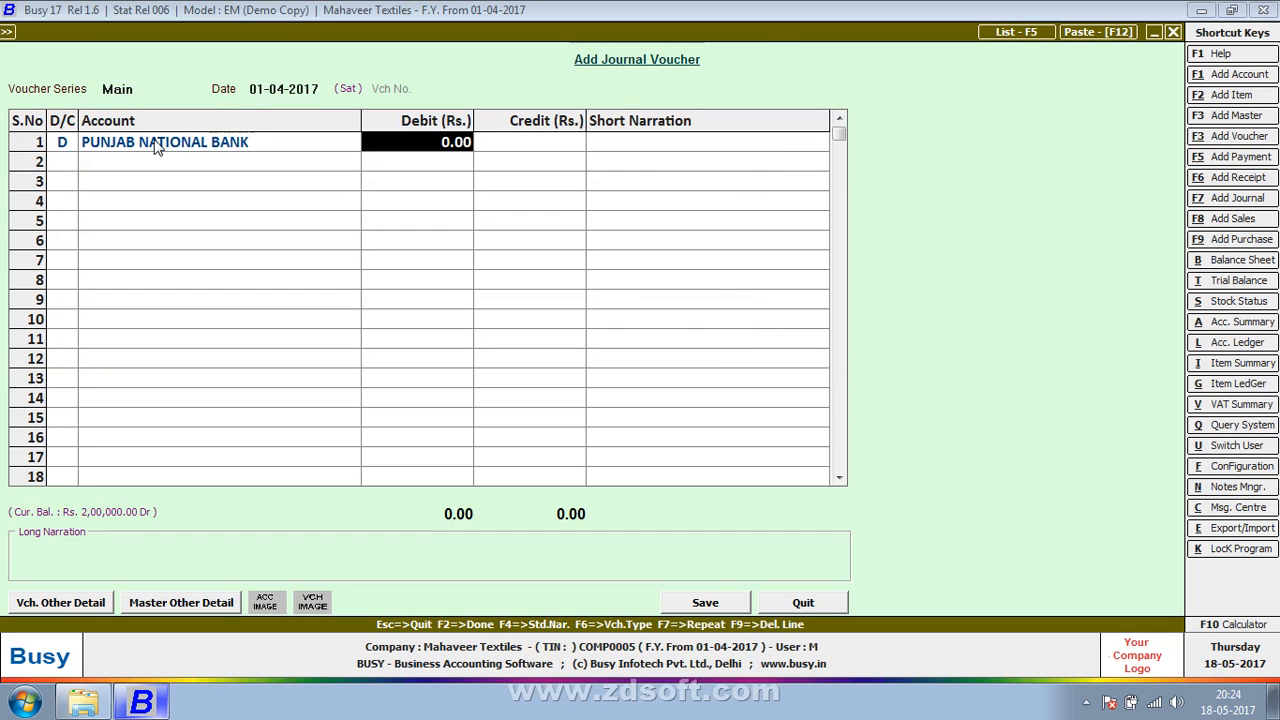
{"action": "type", "text": "150000"}
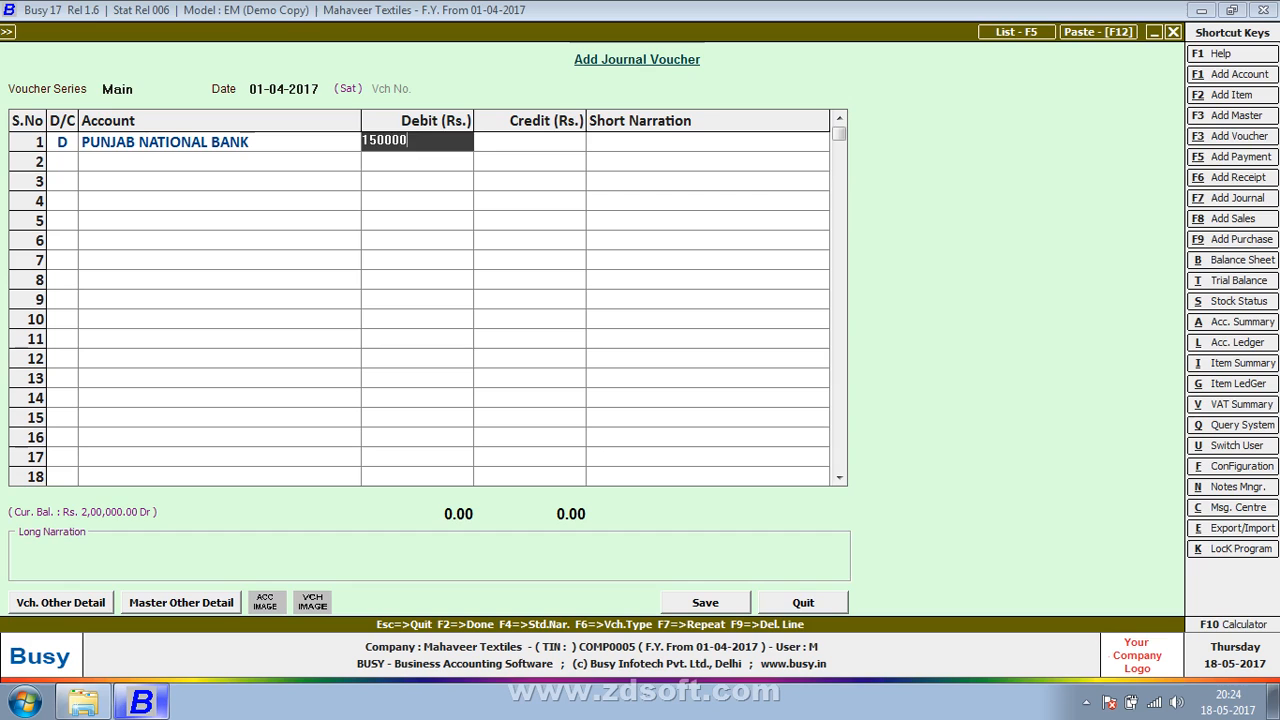
{"action": "key", "text": "Return"}
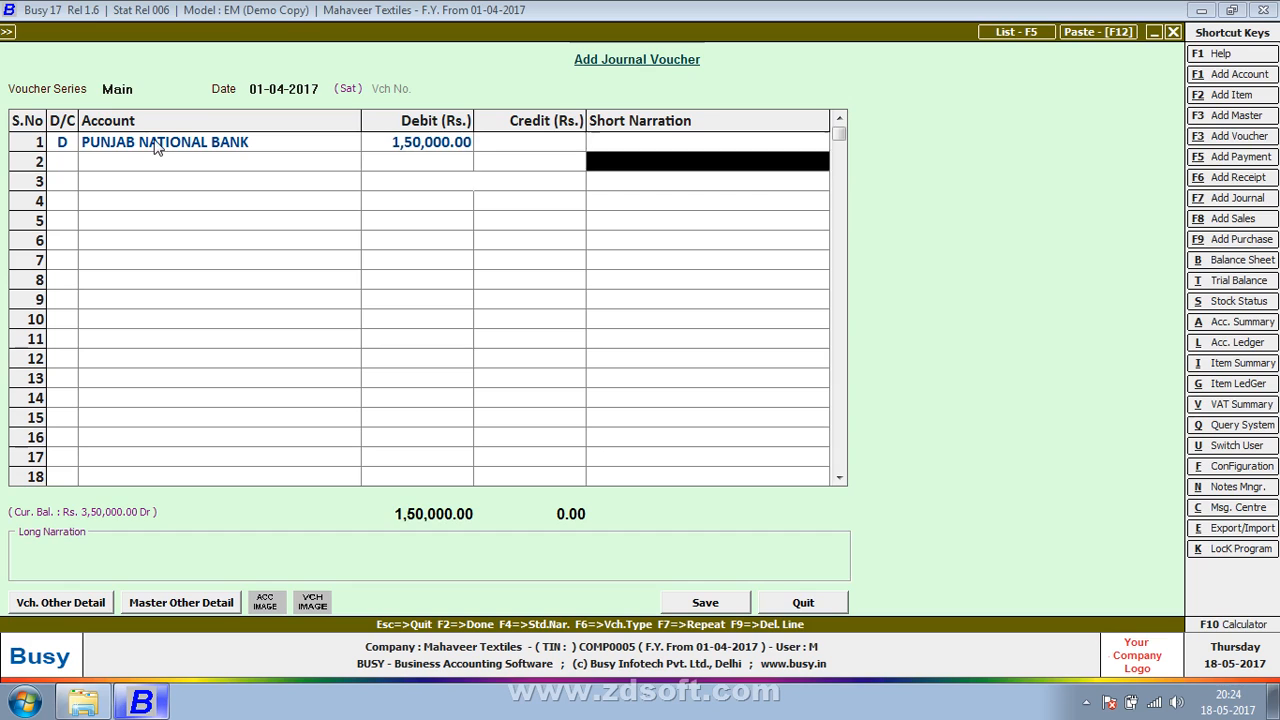
Step: Credit the Vinayak Corporation Company account with Rs. 1,50,000 on line 2 of the bank receipt voucher
{"action": "key", "text": "Return"}
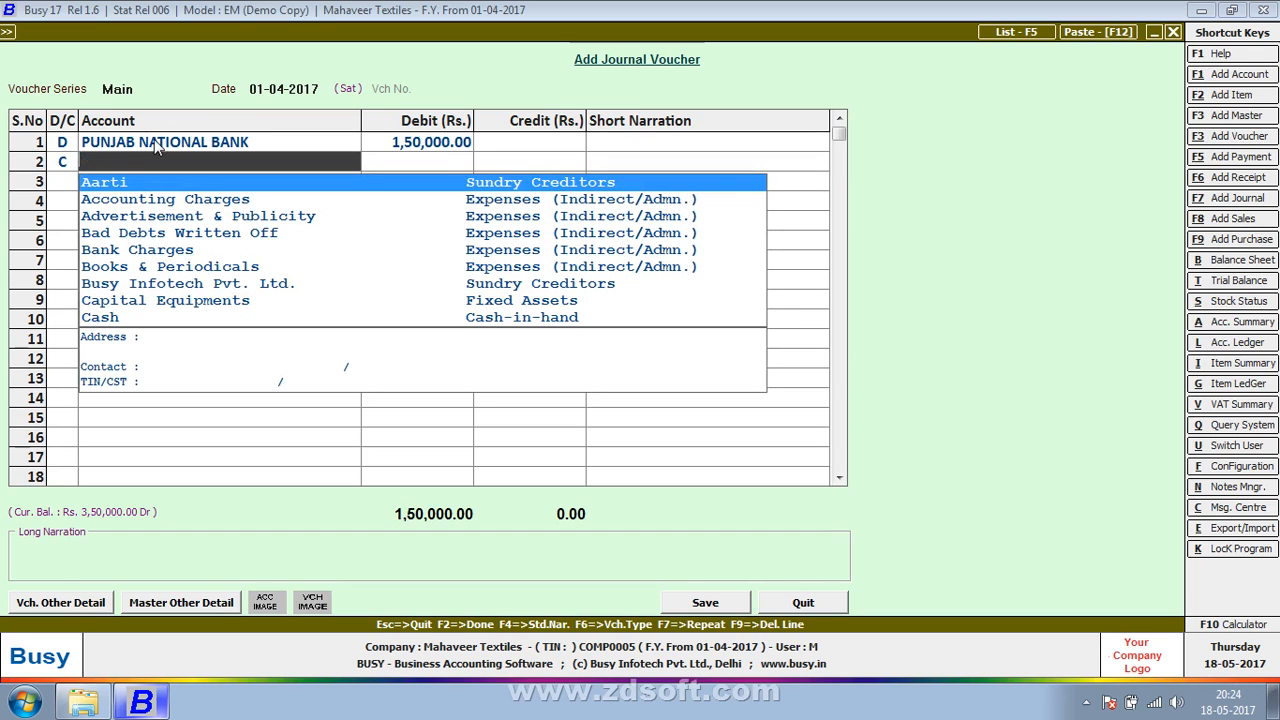
{"action": "key", "text": "Down"}
{"action": "key", "text": "Down"}
{"action": "key", "text": "Down"}
{"action": "key", "text": "Down"}
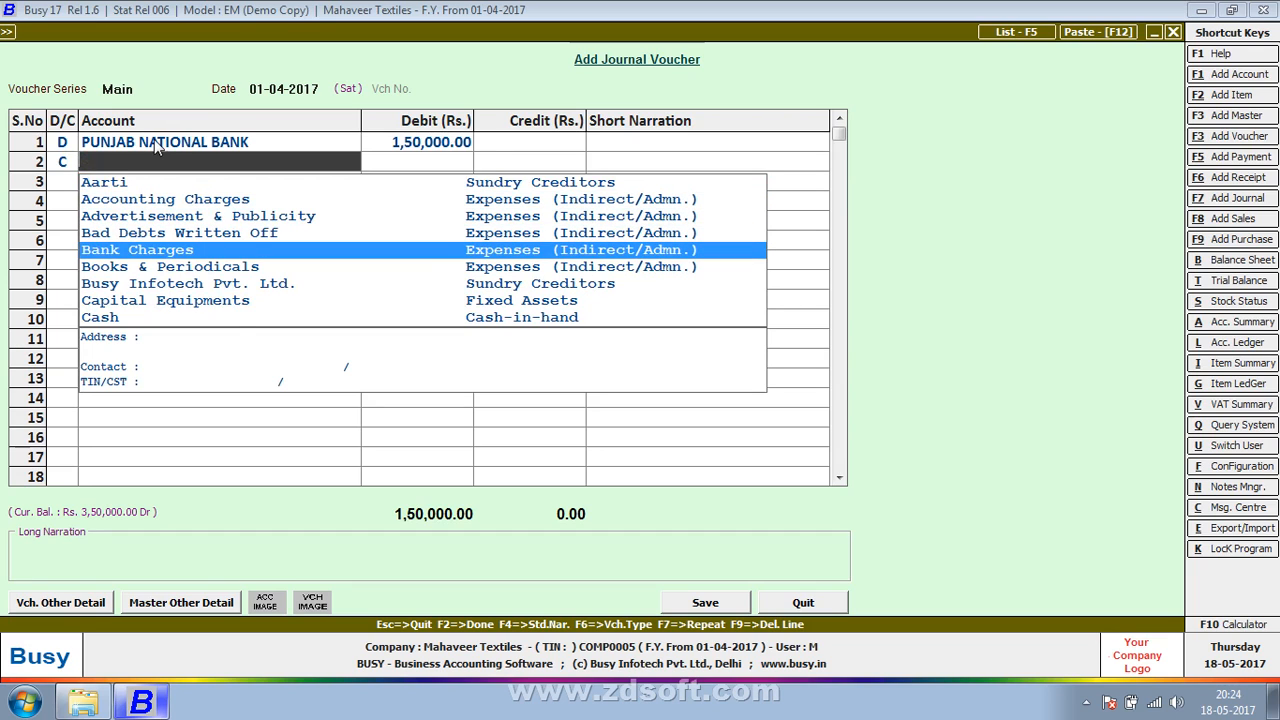
{"action": "type", "text": "a"}
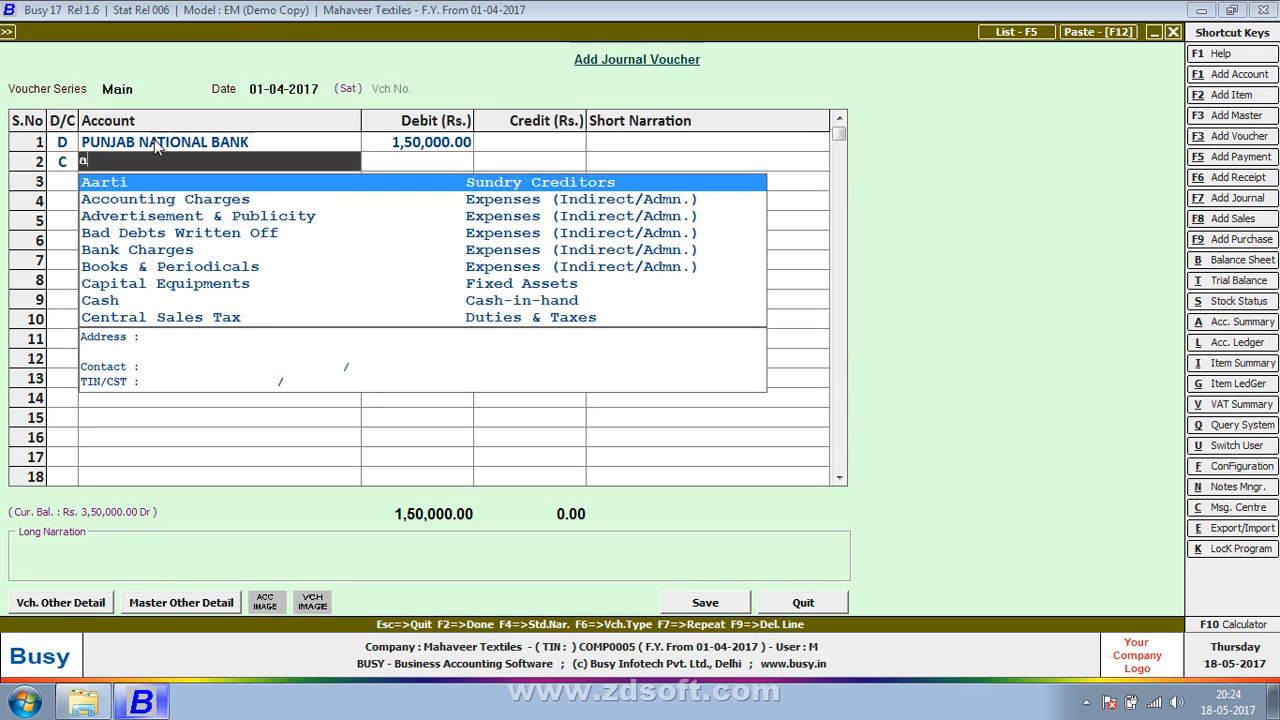
{"action": "key", "text": "BackSpace"}
{"action": "key", "text": "Down"}
{"action": "key", "text": "Down"}
{"action": "key", "text": "Down"}
{"action": "key", "text": "Down"}
{"action": "key", "text": "Down"}
{"action": "key", "text": "Down"}
{"action": "key", "text": "Down"}
{"action": "key", "text": "Down"}
{"action": "key", "text": "Down"}
{"action": "key", "text": "Down"}
{"action": "key", "text": "Down"}
{"action": "key", "text": "Down"}
{"action": "key", "text": "Down"}
{"action": "key", "text": "Down"}
{"action": "key", "text": "Down"}
{"action": "key", "text": "Down"}
{"action": "key", "text": "Down"}
{"action": "key", "text": "Down"}
{"action": "key", "text": "Down"}
{"action": "key", "text": "Down"}
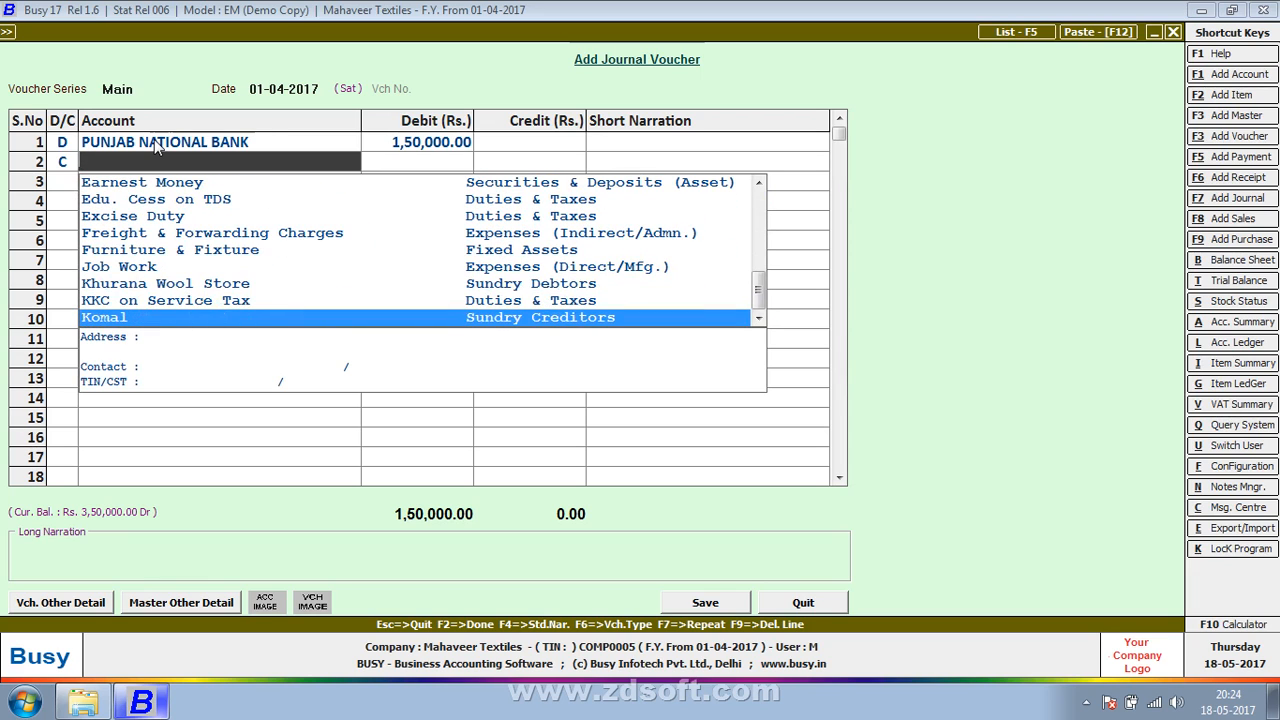
{"action": "key", "text": "Up"}
{"action": "key", "text": "Down"}
{"action": "key", "text": "Down"}
{"action": "key", "text": "Down"}
{"action": "key", "text": "Down"}
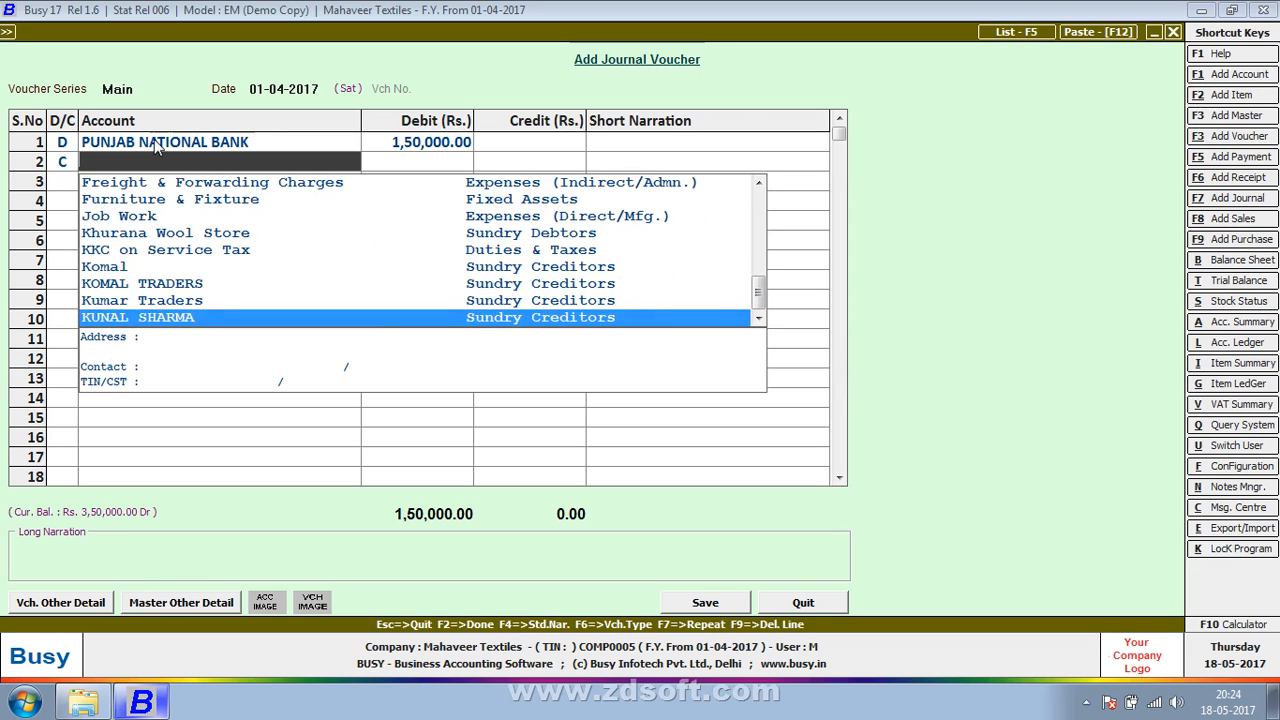
{"action": "key", "text": "Down"}
{"action": "key", "text": "Down"}
{"action": "key", "text": "Down"}
{"action": "key", "text": "Down"}
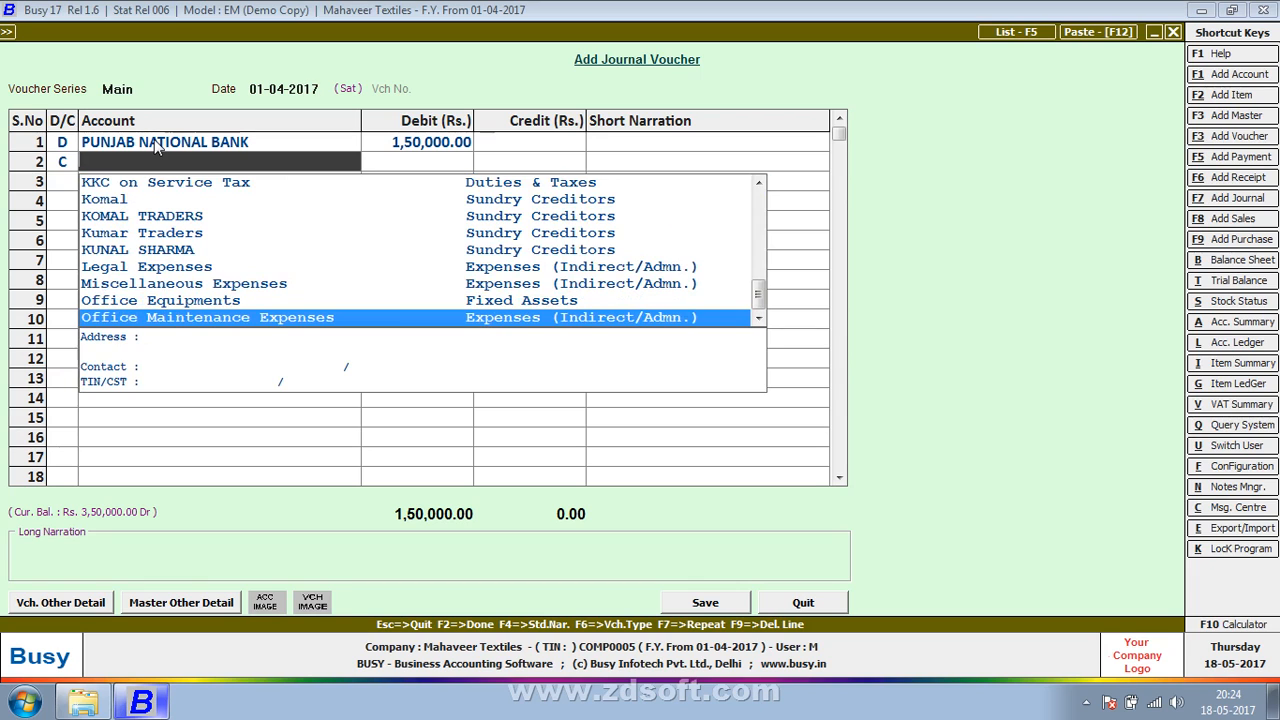
{"action": "key", "text": "Down"}
{"action": "key", "text": "Down"}
{"action": "key", "text": "Down"}
{"action": "key", "text": "Down"}
{"action": "key", "text": "Down"}
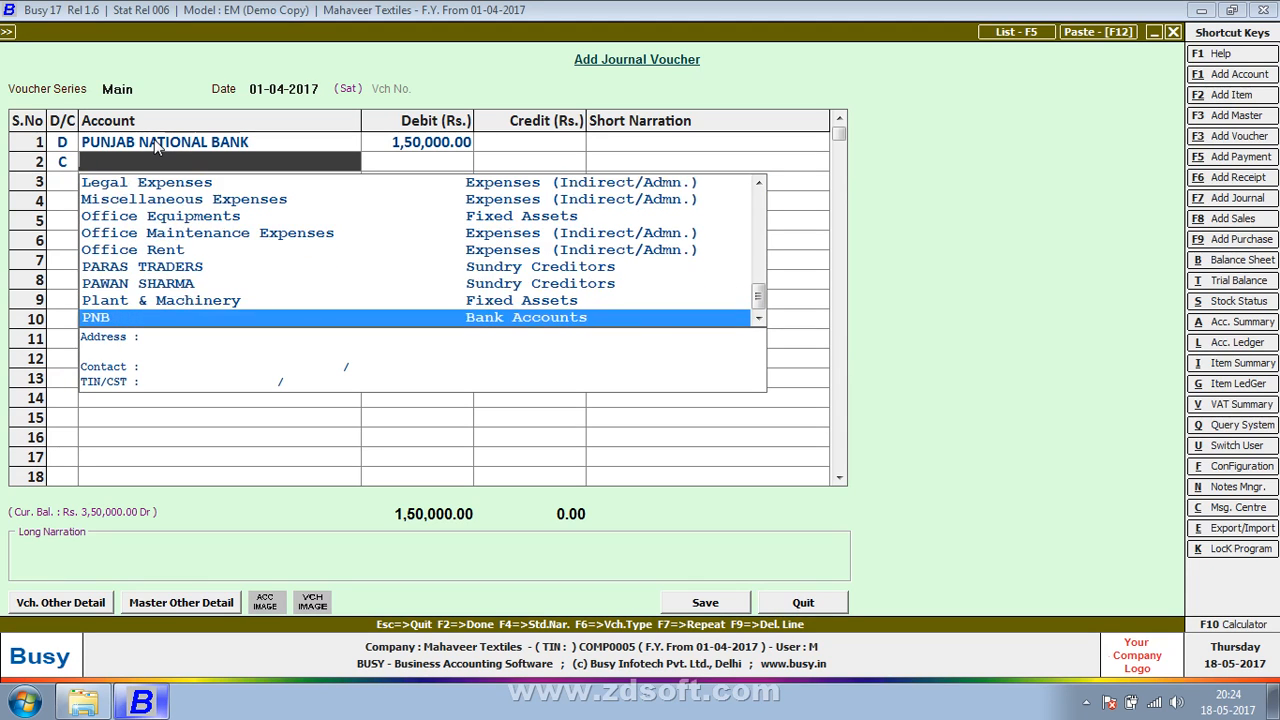
{"action": "key", "text": "Down"}
{"action": "key", "text": "Down"}
{"action": "key", "text": "Down"}
{"action": "key", "text": "Down"}
{"action": "key", "text": "Down"}
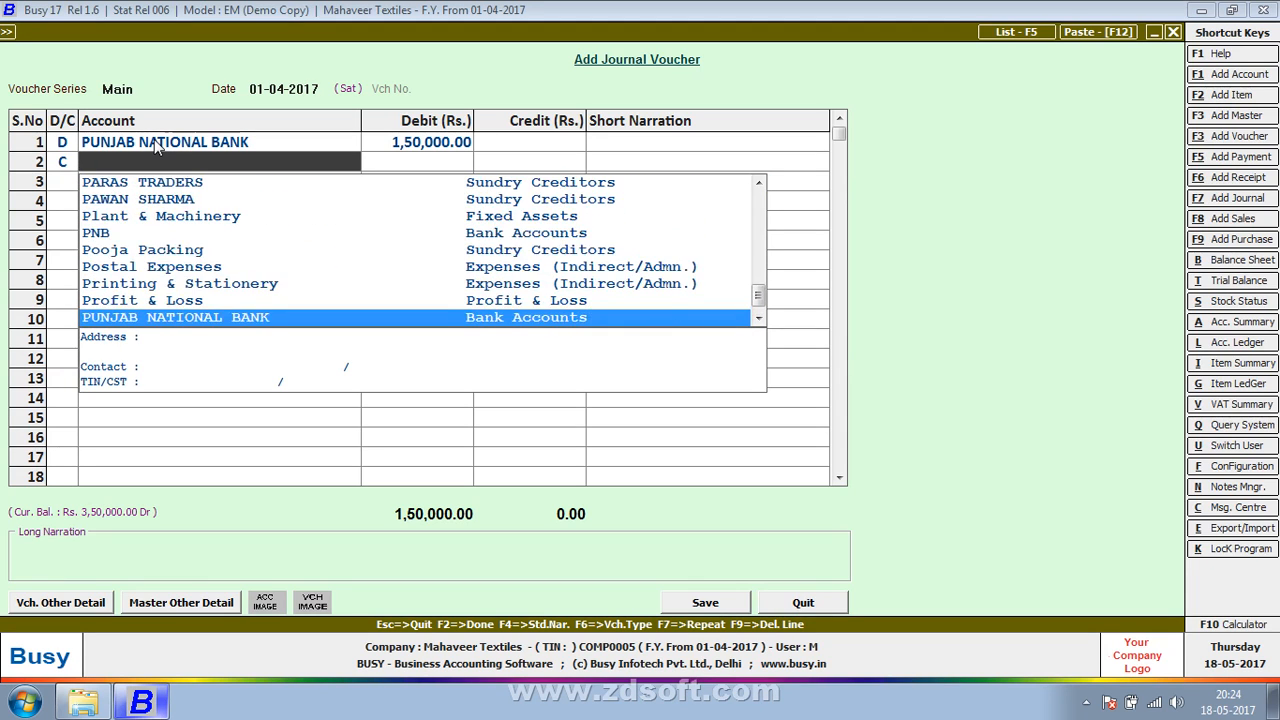
{"action": "key", "text": "Down"}
{"action": "key", "text": "Down"}
{"action": "key", "text": "Down"}
{"action": "key", "text": "Down"}
{"action": "key", "text": "Down"}
{"action": "key", "text": "Down"}
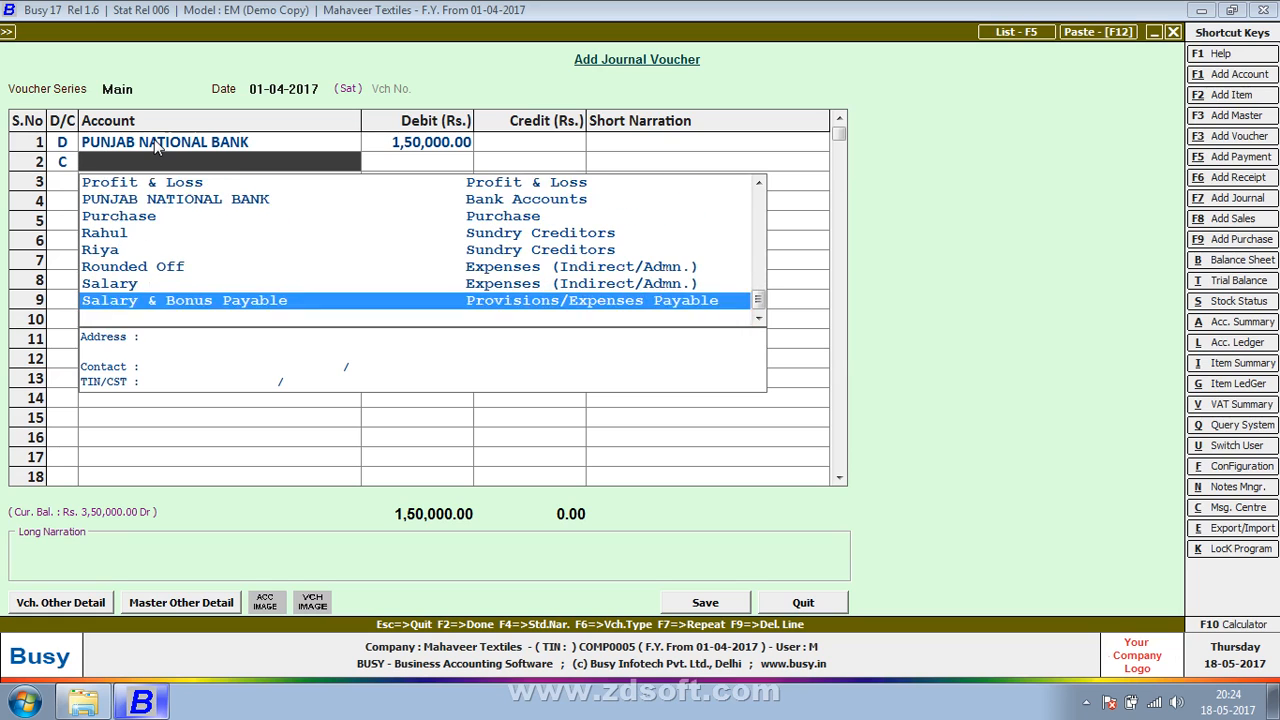
{"action": "key", "text": "Down"}
{"action": "key", "text": "Down"}
{"action": "key", "text": "Down"}
{"action": "key", "text": "Down"}
{"action": "key", "text": "Down"}
{"action": "key", "text": "Down"}
{"action": "key", "text": "Down"}
{"action": "key", "text": "Down"}
{"action": "key", "text": "Down"}
{"action": "key", "text": "Down"}
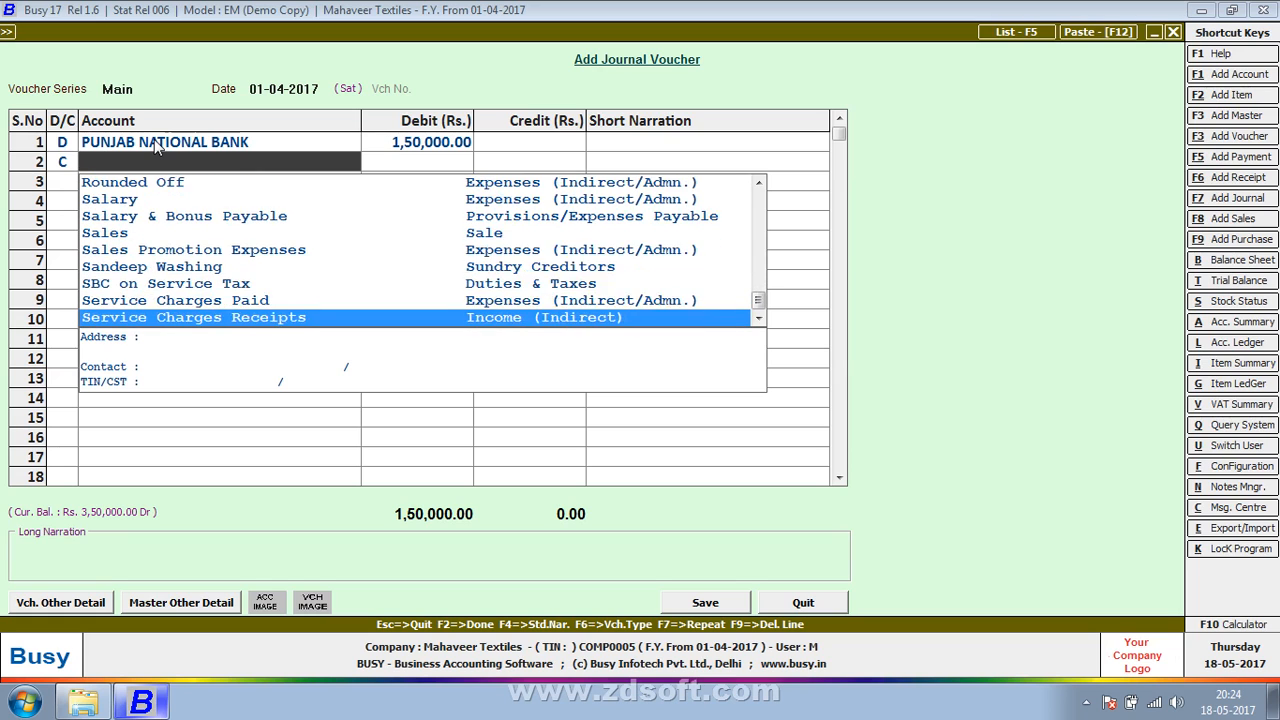
{"action": "key", "text": "Down"}
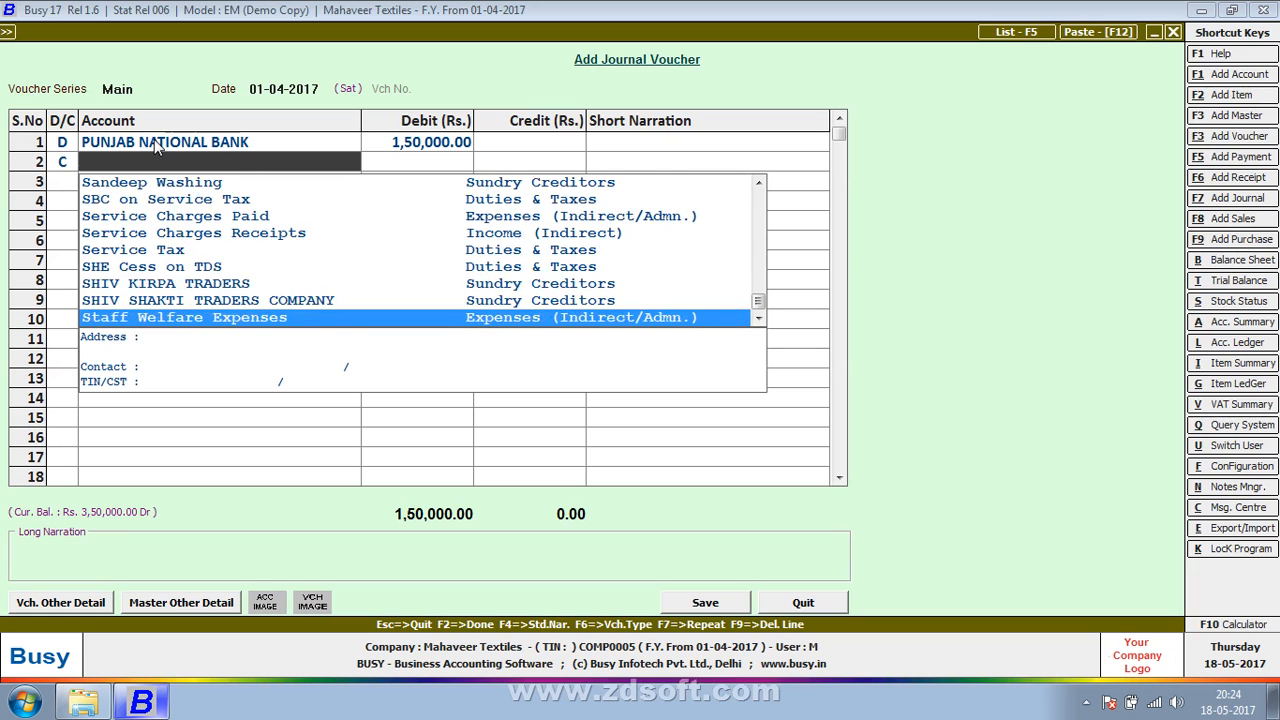
{"action": "key", "text": "Down"}
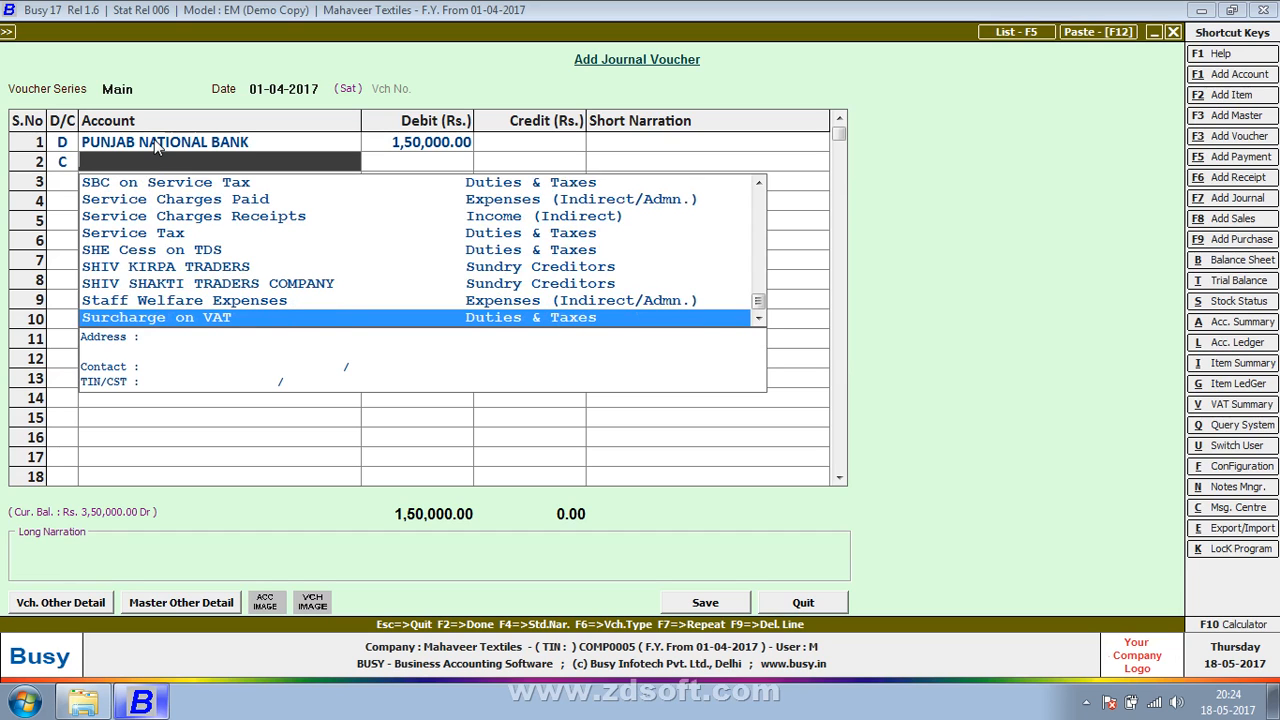
{"action": "key", "text": "Down"}
{"action": "key", "text": "Down"}
{"action": "key", "text": "Down"}
{"action": "key", "text": "Down"}
{"action": "key", "text": "Down"}
{"action": "key", "text": "Down"}
{"action": "key", "text": "Down"}
{"action": "key", "text": "Down"}
{"action": "key", "text": "Down"}
{"action": "key", "text": "Down"}
{"action": "key", "text": "Down"}
{"action": "key", "text": "Down"}
{"action": "key", "text": "Down"}
{"action": "key", "text": "Down"}
{"action": "key", "text": "Down"}
{"action": "key", "text": "Down"}
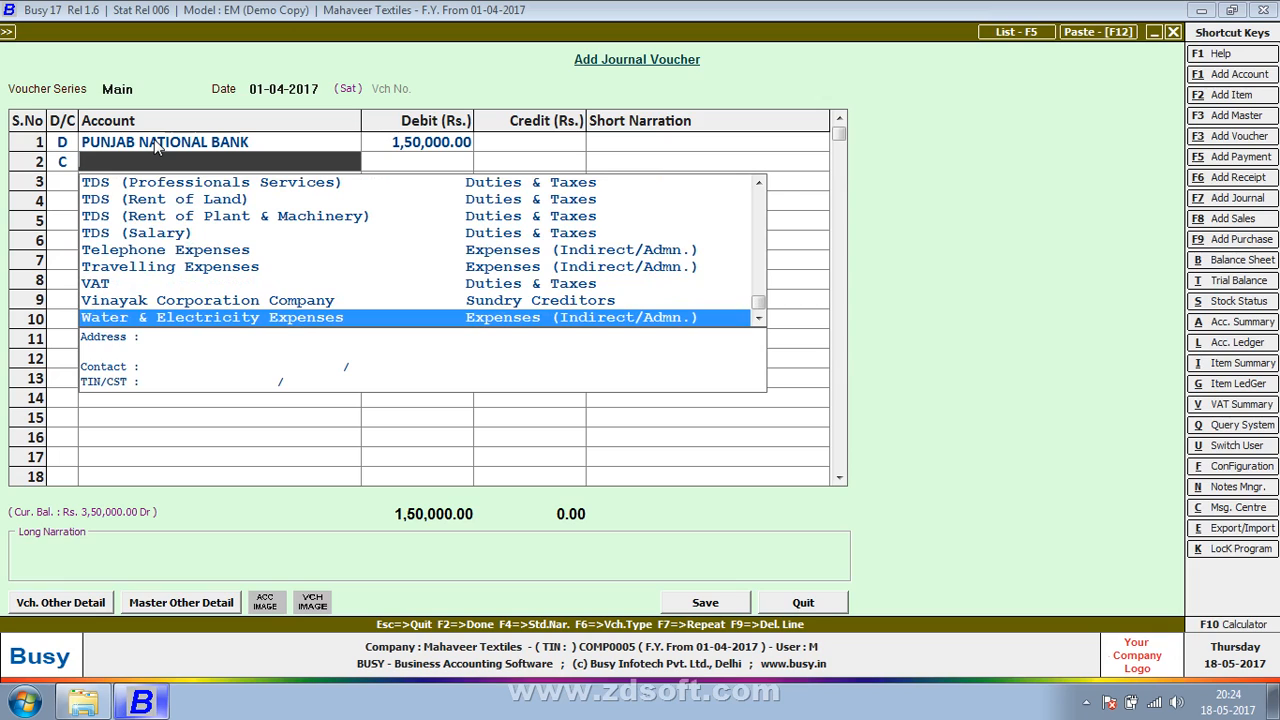
{"action": "key", "text": "Up"}
{"action": "key", "text": "Return"}
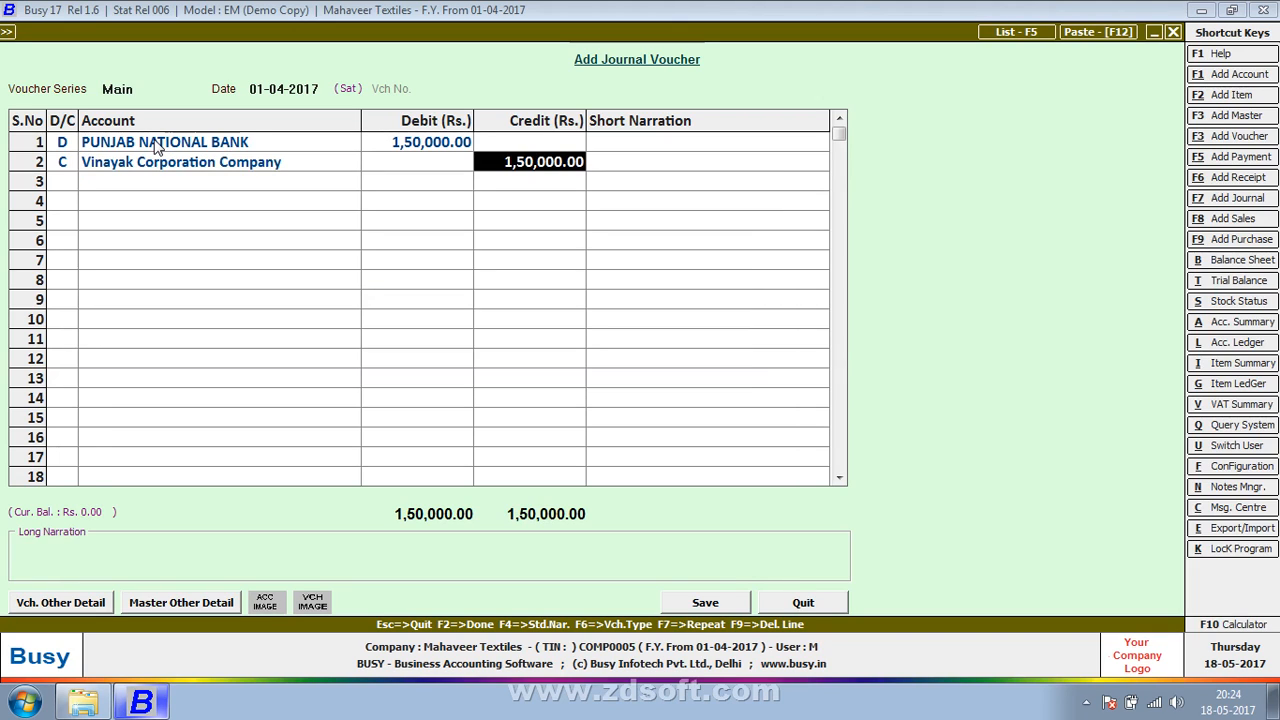
Step: Enter the cheque number as the short narration of the Vinayak Corporation Company credit line
{"action": "key", "text": "Return"}
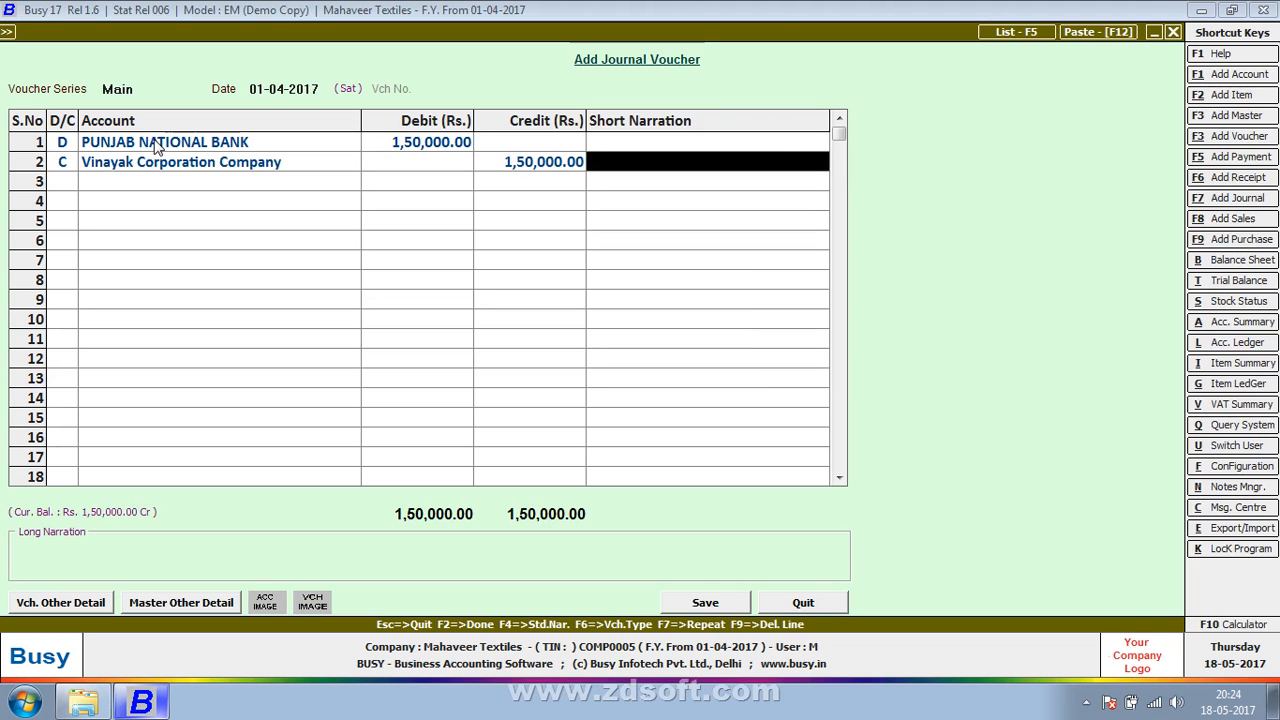
{"action": "type", "text": "cheque"}
{"action": "key", "text": "BackSpace"}
{"action": "key", "text": "BackSpace"}
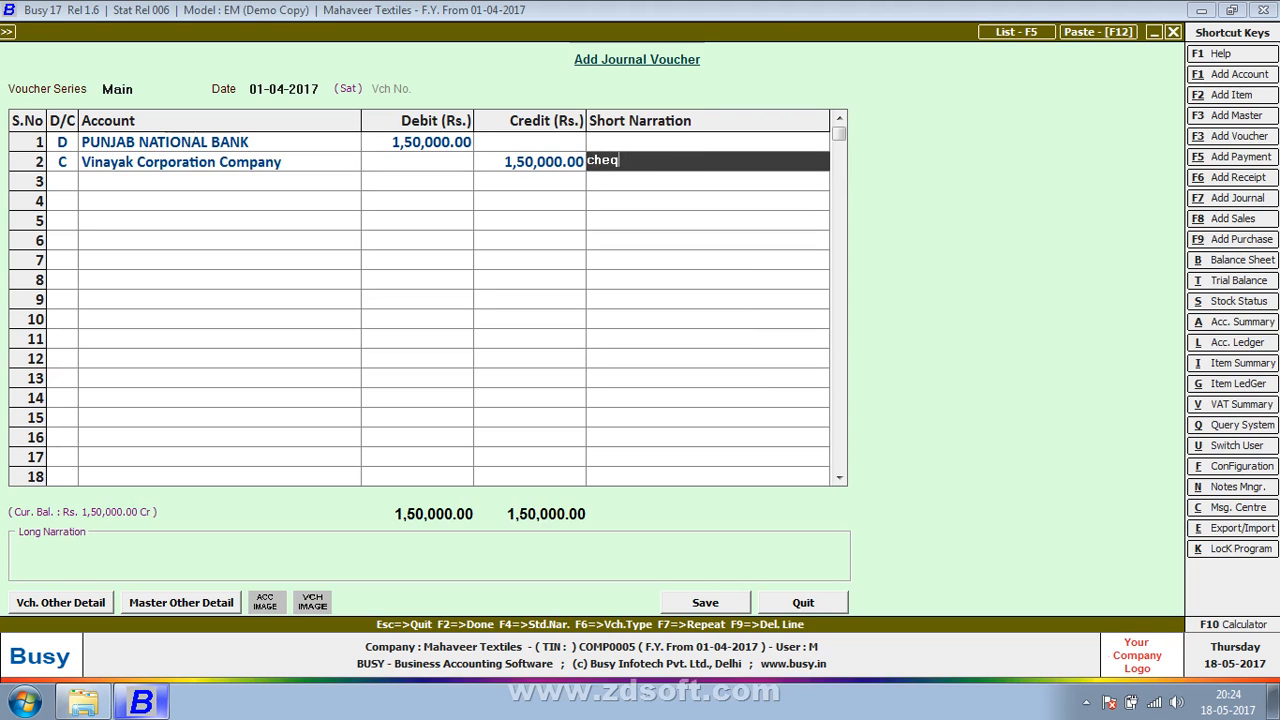
{"action": "type", "text": "ue bn"}
{"action": "key", "text": "BackSpace"}
{"action": "key", "text": "BackSpace"}
{"action": "type", "text": "b"}
{"action": "key", "text": "BackSpace"}
{"action": "type", "text": "no-47845"}
Step: Save the bank receipt voucher with an empty long narration
{"action": "key", "text": "Return"}
{"action": "key", "text": "Return"}
{"action": "key", "text": "Return"}
{"action": "key", "text": "Return"}
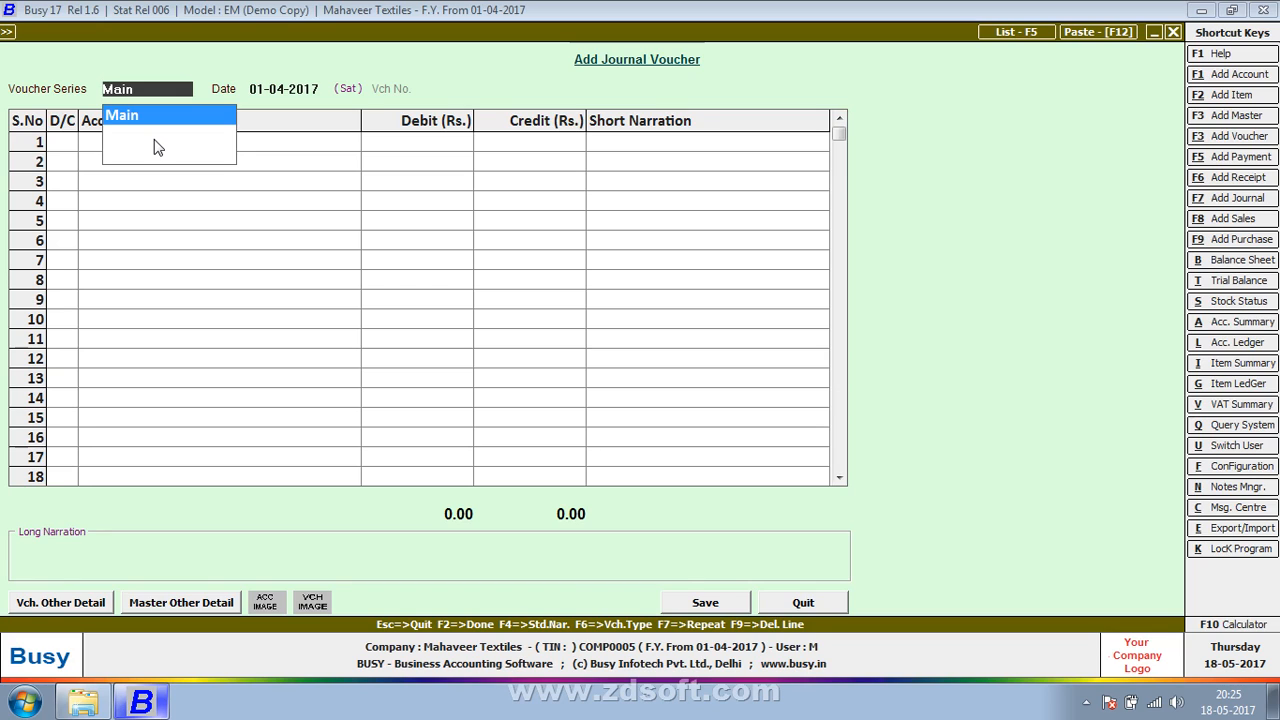
{"action": "key", "text": "Return"}
{"action": "key", "text": "Return"}
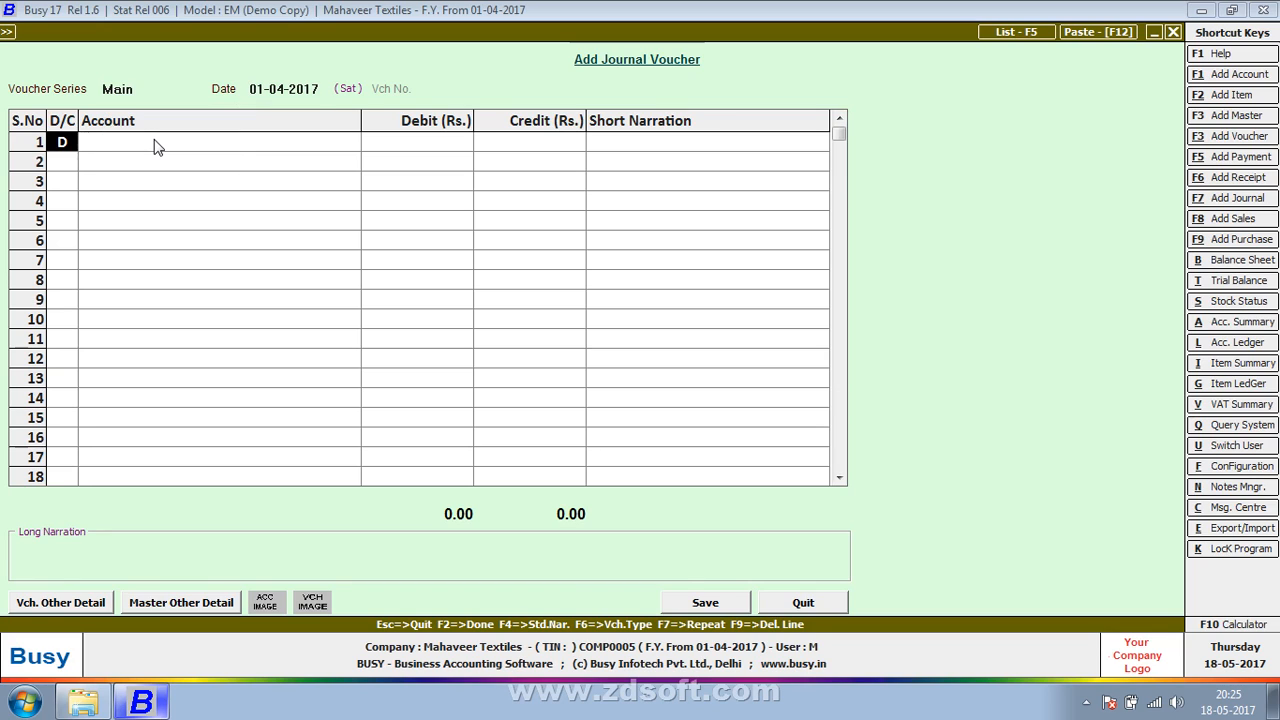
{"action": "key", "text": "Return"}
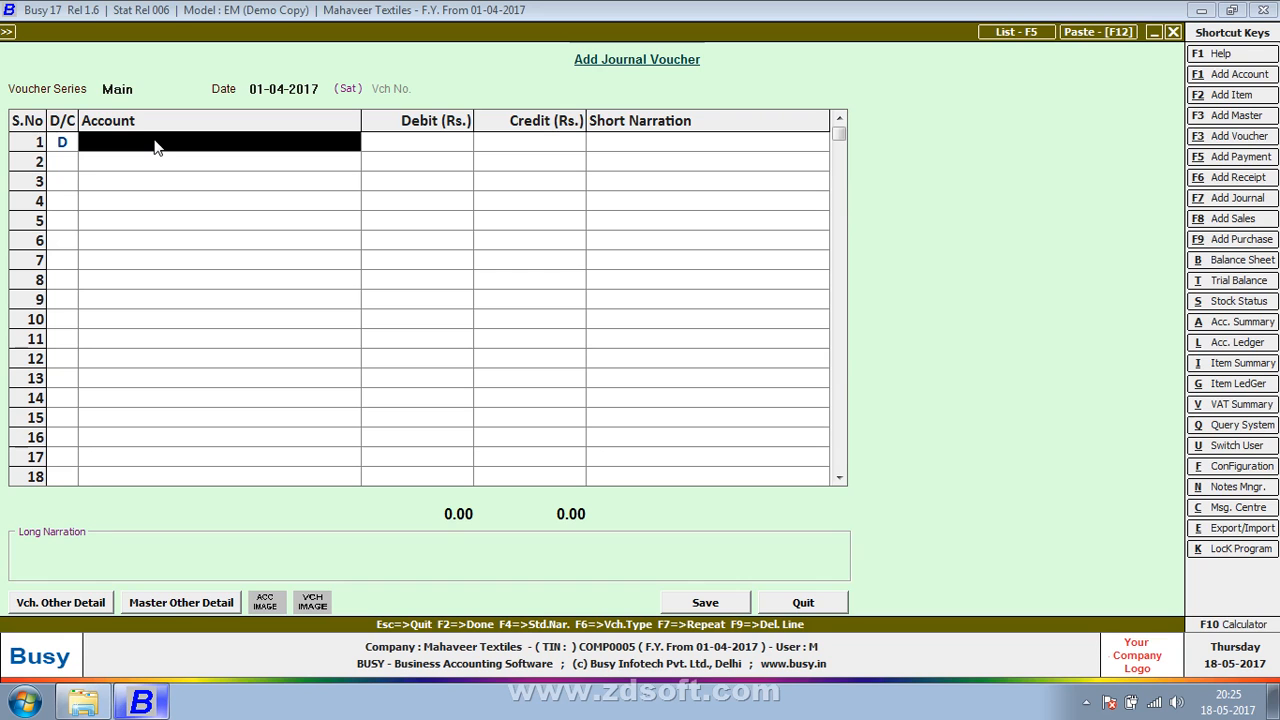
{"action": "key", "text": "Escape"}
{"action": "key", "text": "y"}
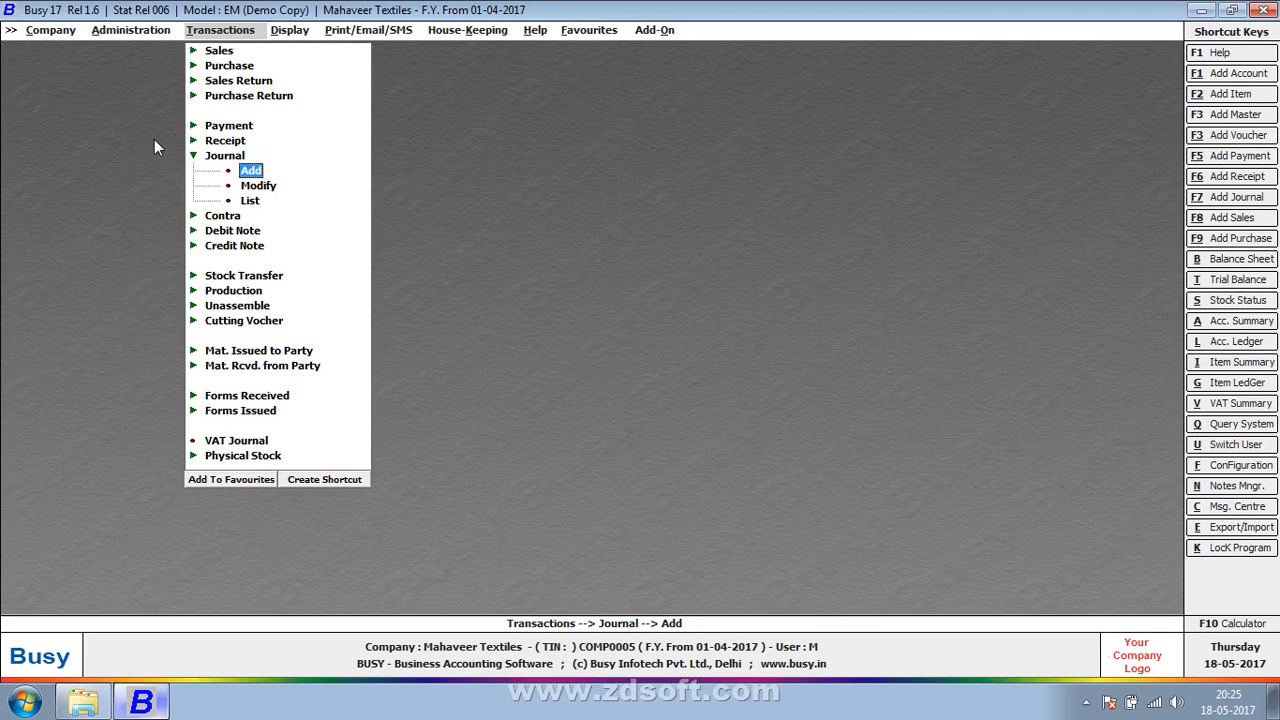
Step: Open a new journal voucher in the Main series dated 01-04-2017, with line 1 as a debit entry
{"action": "key", "text": "Up"}
{"action": "key", "text": "Up"}
{"action": "key", "text": "Up"}
{"action": "key", "text": "Up"}
{"action": "key", "text": "Up"}
{"action": "key", "text": "Up"}
{"action": "key", "text": "Up"}
{"action": "key", "text": "Down"}
{"action": "key", "text": "Down"}
{"action": "key", "text": "Down"}
{"action": "key", "text": "Down"}
{"action": "key", "text": "Down"}
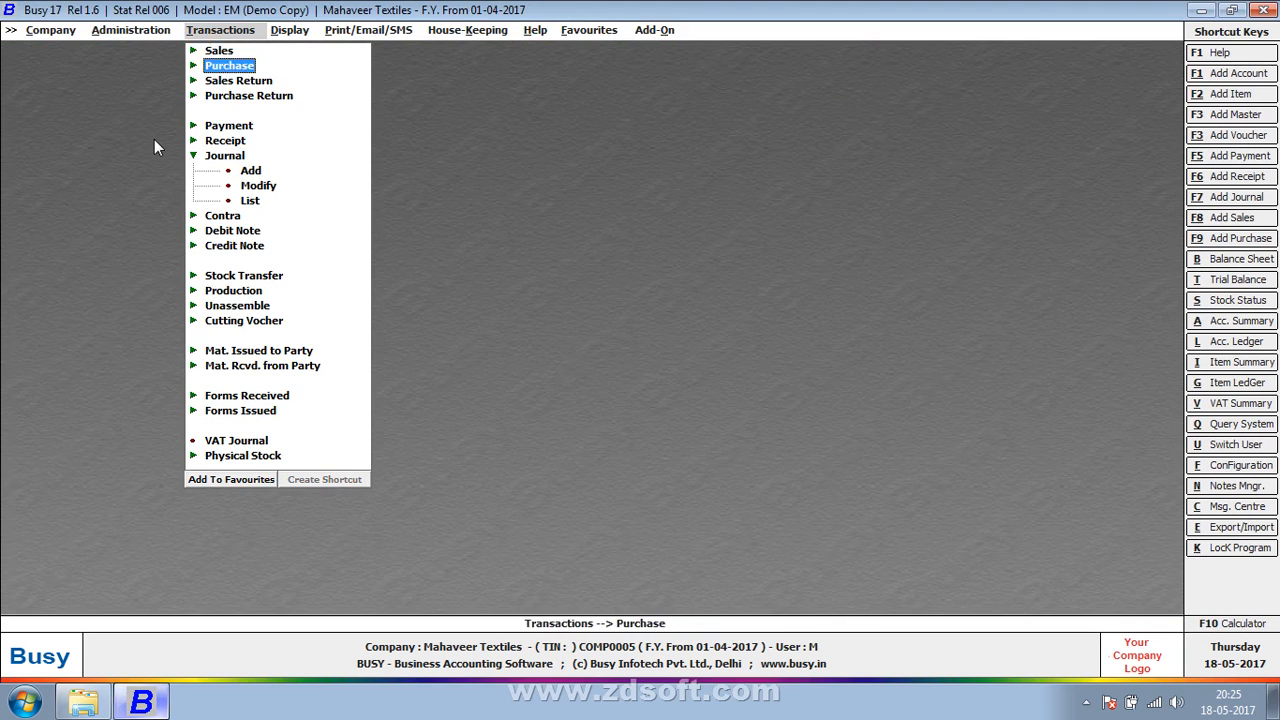
{"action": "key", "text": "Down"}
{"action": "key", "text": "Down"}
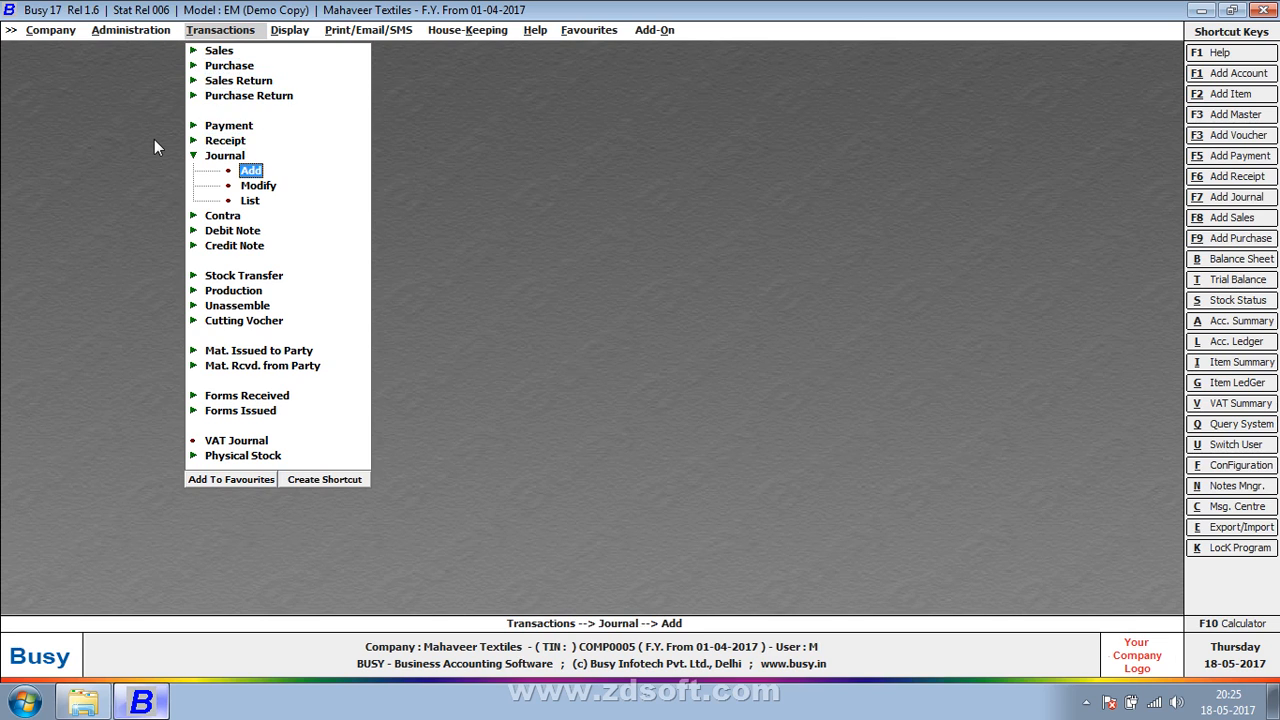
{"action": "key", "text": "Down"}
{"action": "key", "text": "Up"}
{"action": "key", "text": "Return"}
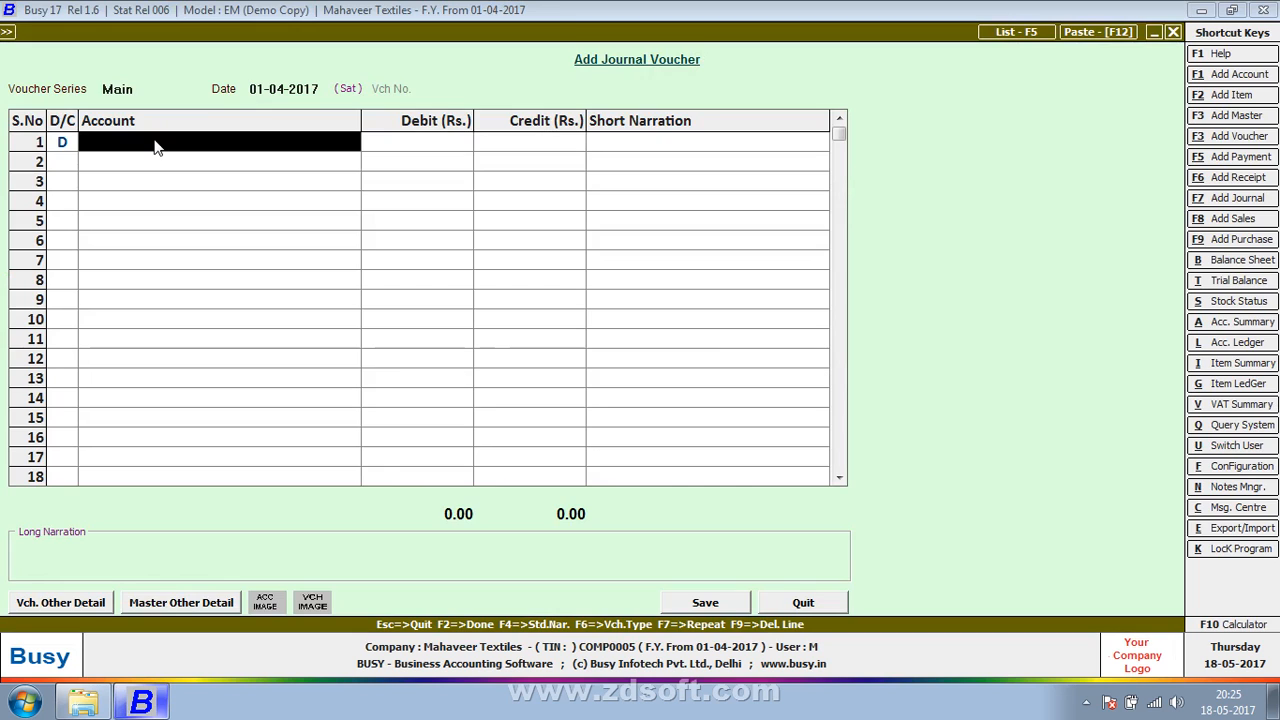
Step: Open a blank Notepad document for writing out the sales accounting entries
{"action": "key", "text": "super"}
{"action": "type", "text": "not"}
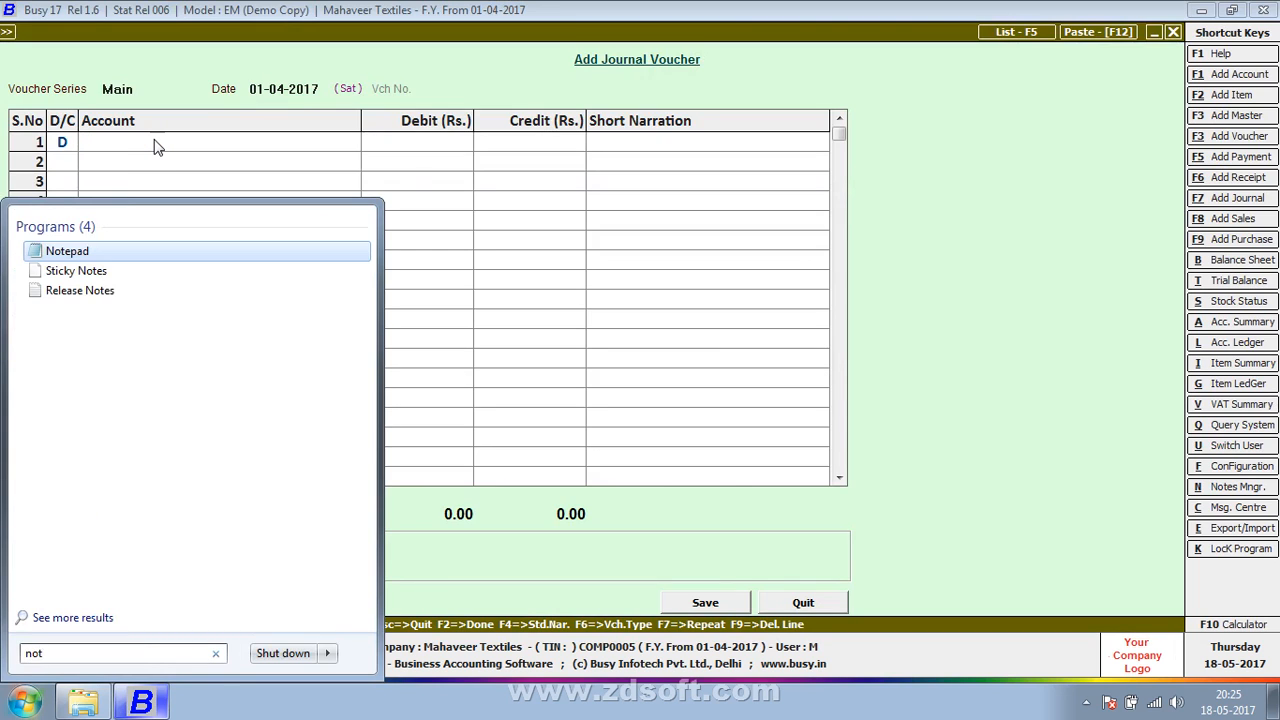
{"action": "key", "text": "Return"}
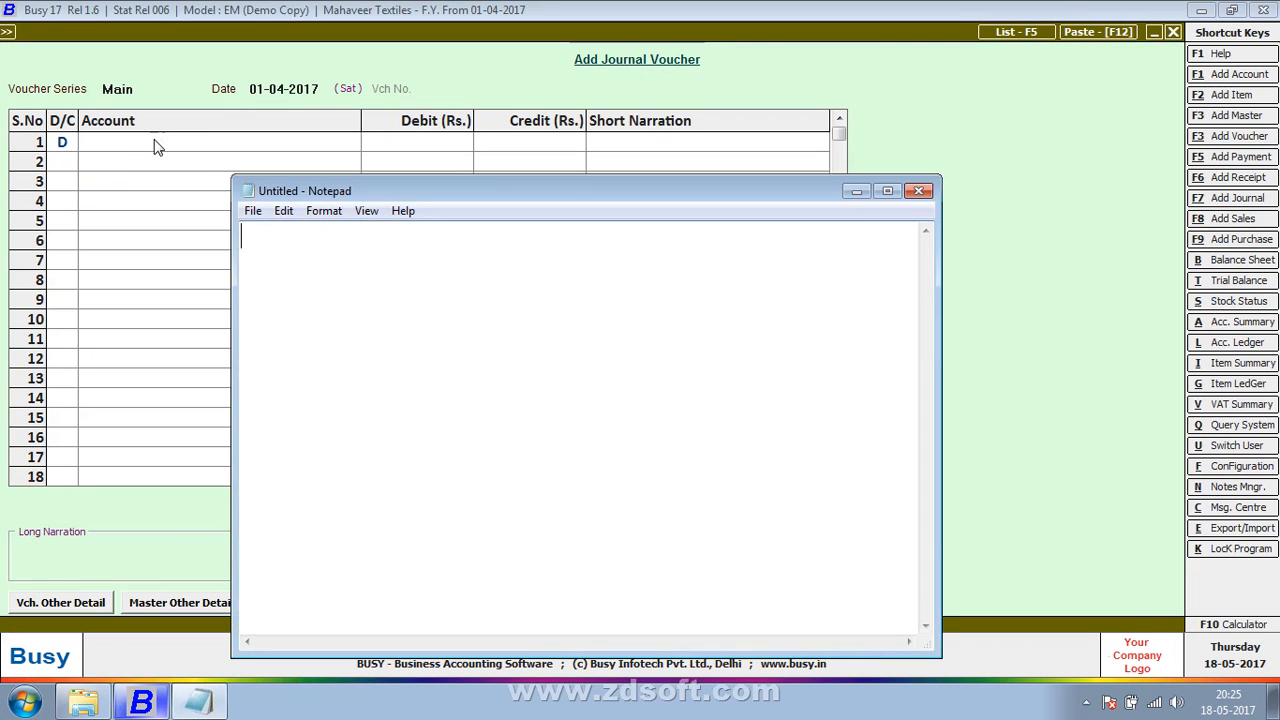
Step: Write the sales entry's debit line in the note as "Cash/pnb/party Name A/C......Dr"
{"action": "type", "text": "S"}
{"action": "key", "text": "BackSpace"}
{"action": "type", "text": "a"}
{"action": "key", "text": "BackSpace"}
{"action": "type", "text": "CA"}
{"action": "key", "text": "BackSpace"}
{"action": "key", "text": "BackSpace"}
{"action": "type", "text": "Cash/p"}
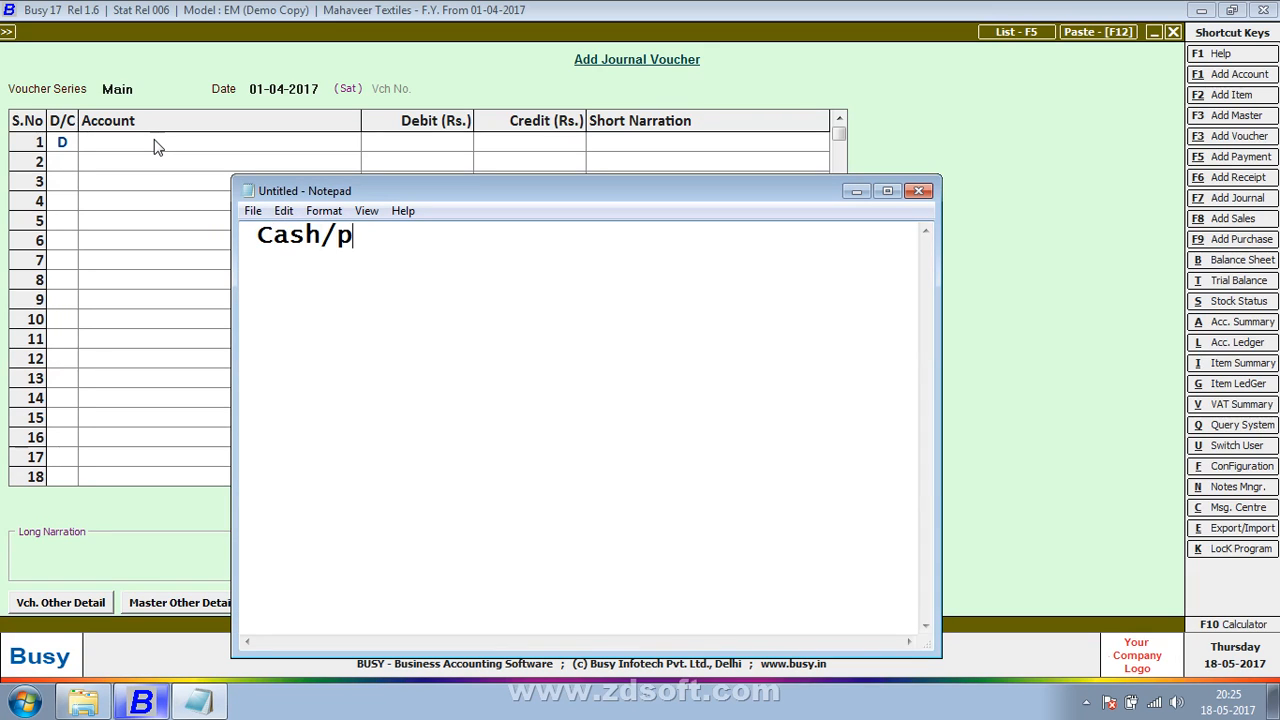
{"action": "type", "text": "nb/party"}
{"action": "key", "text": "BackSpace"}
{"action": "type", "text": "ty "}
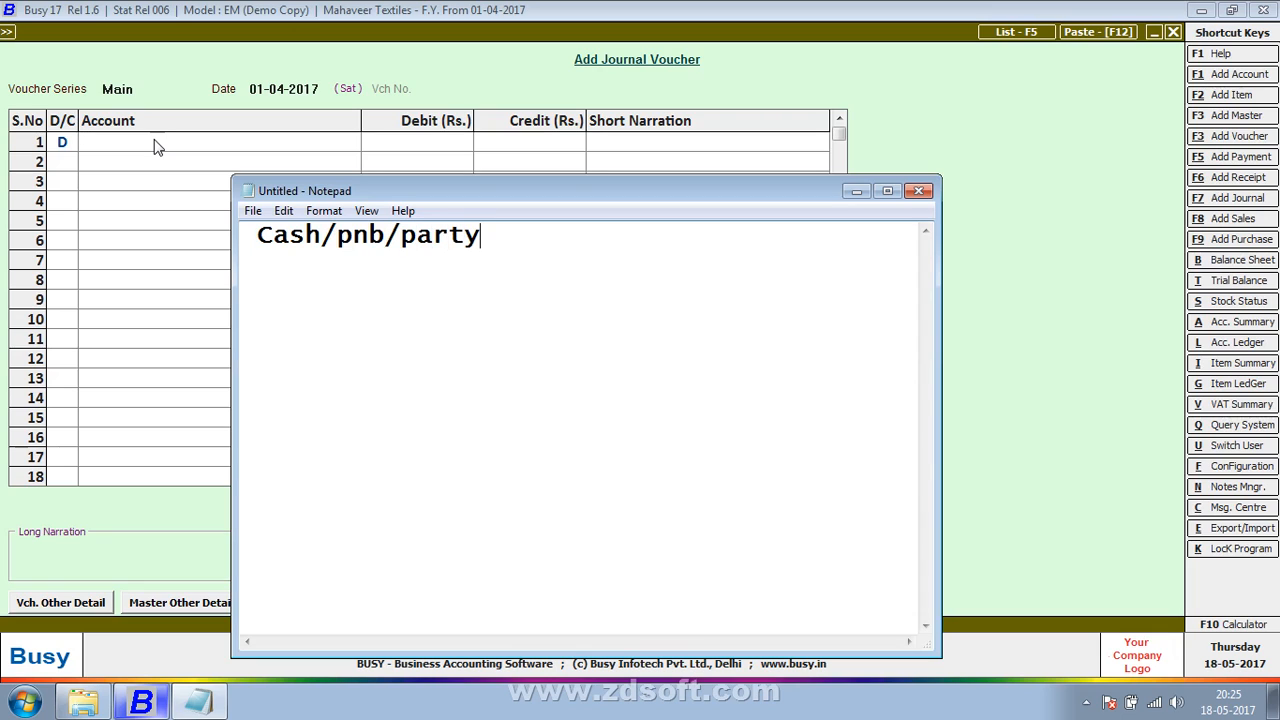
{"action": "type", "text": "Name A"}
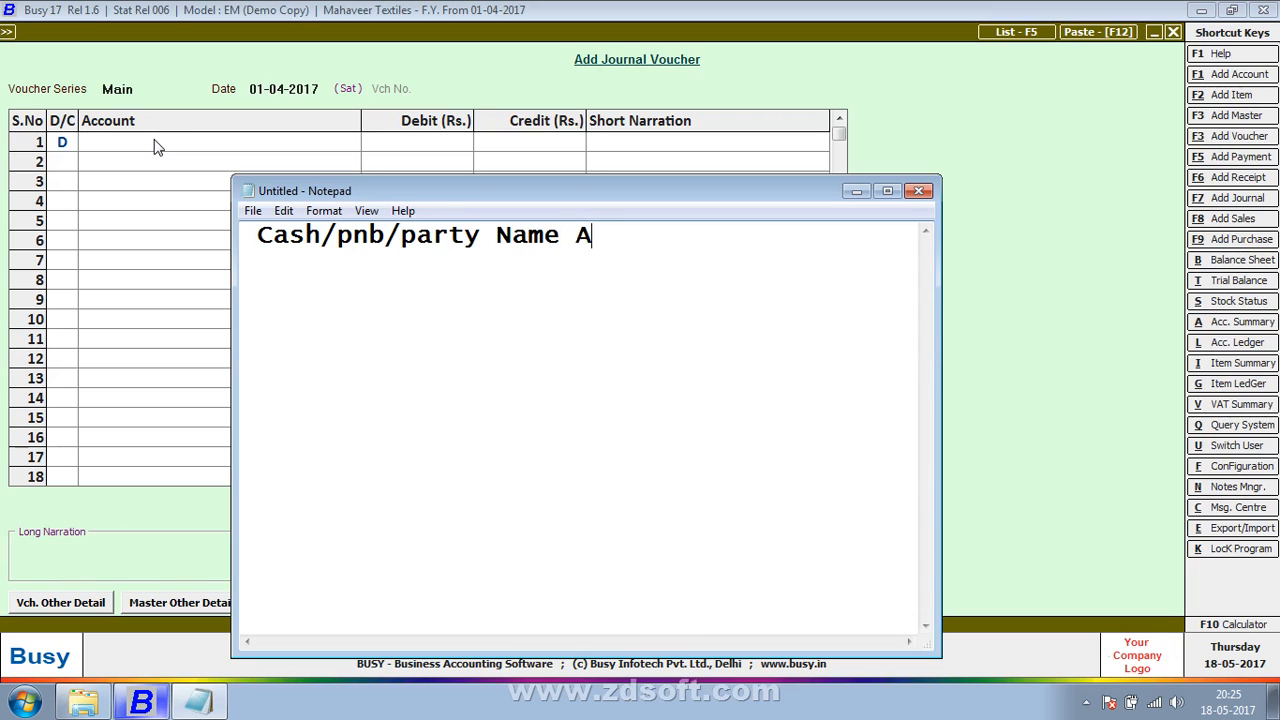
{"action": "type", "text": "/C......Dr"}
{"action": "key", "text": "Return"}
Step: Add the sales entry's credit line "To Sales" beneath the debit line in the note
{"action": "type", "text": "To s"}
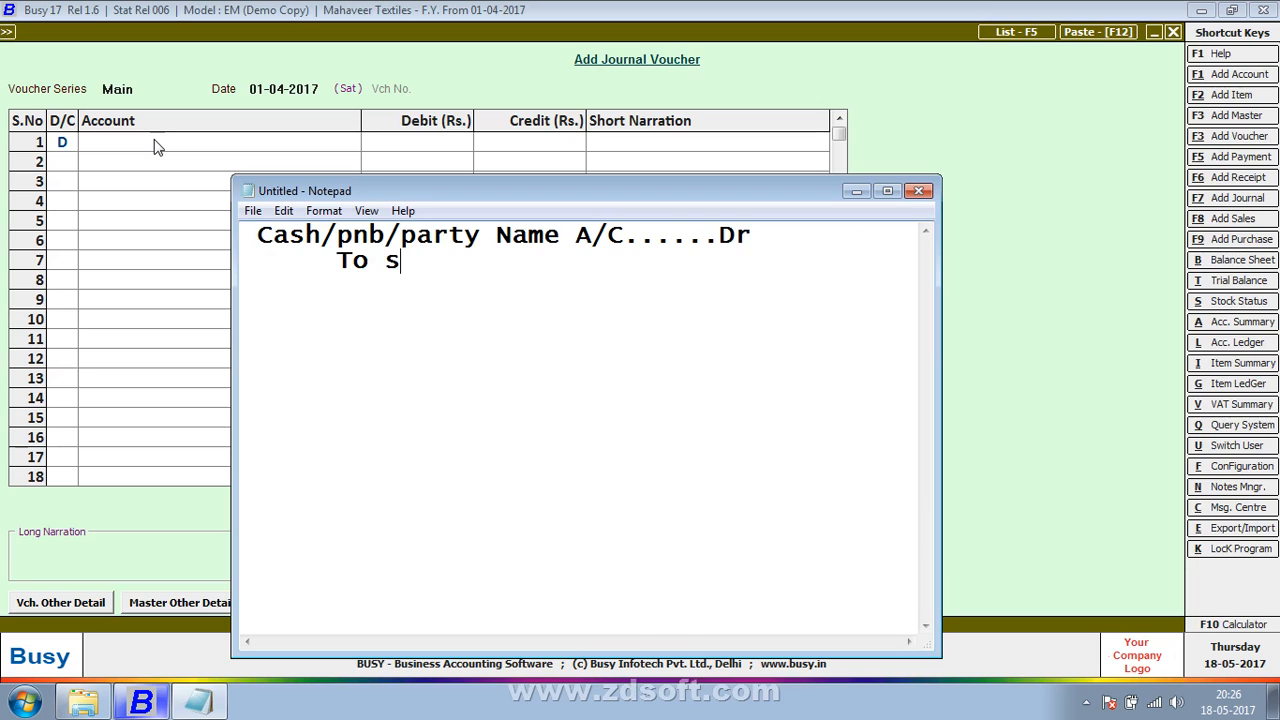
{"action": "key", "text": "BackSpace"}
{"action": "type", "text": "Sales"}
{"action": "key", "text": "Return"}
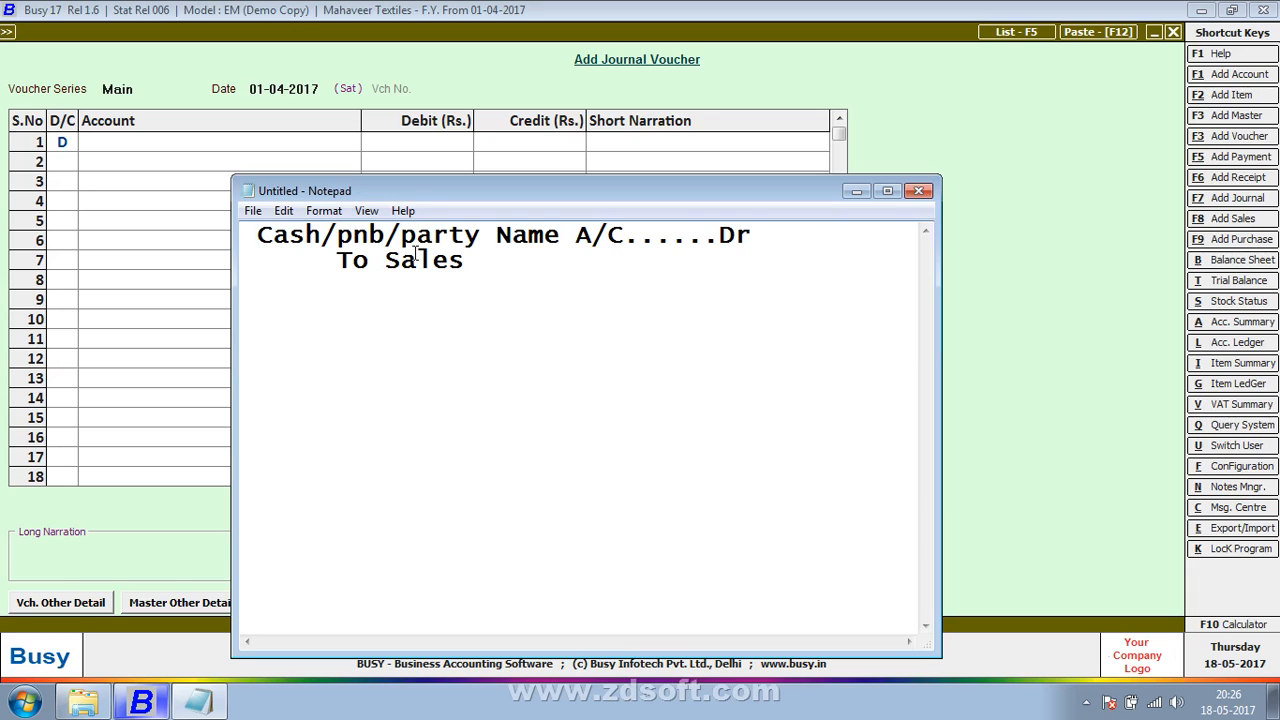
{"action": "left_click_drag", "start_coordinate": [255, 235], "coordinate": [710, 217]}
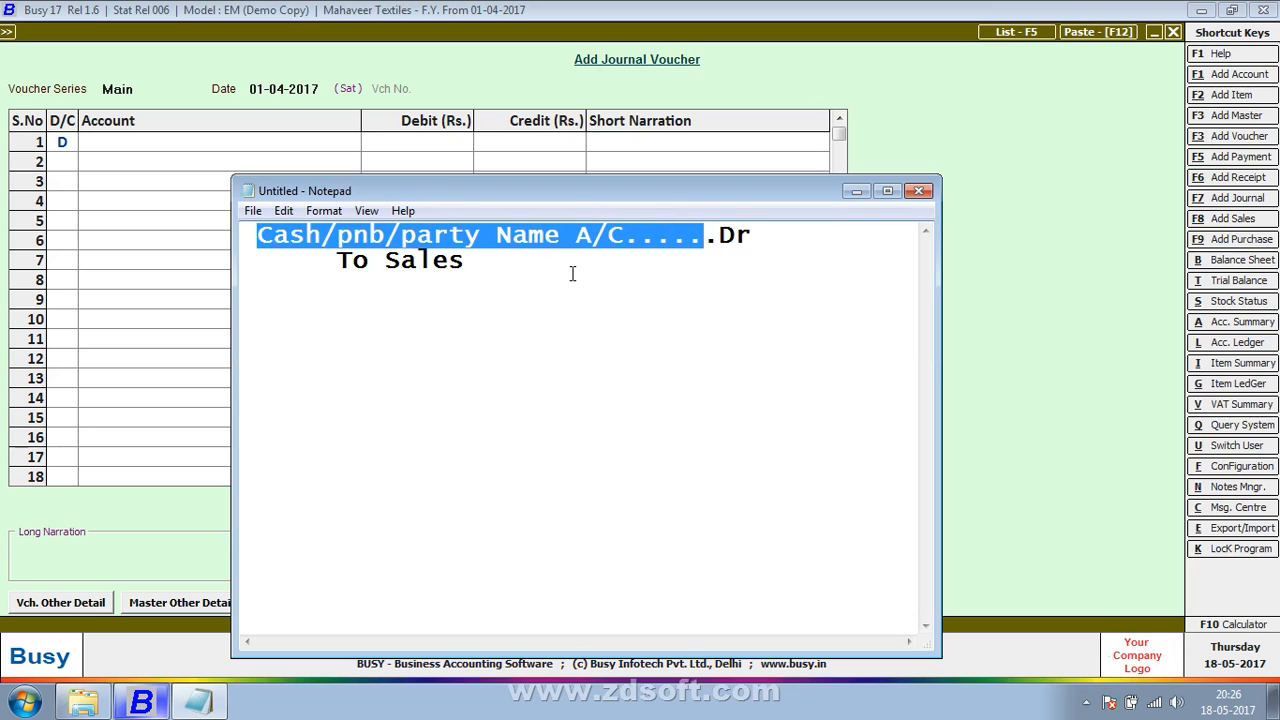
{"action": "left_click", "coordinate": [386, 245]}
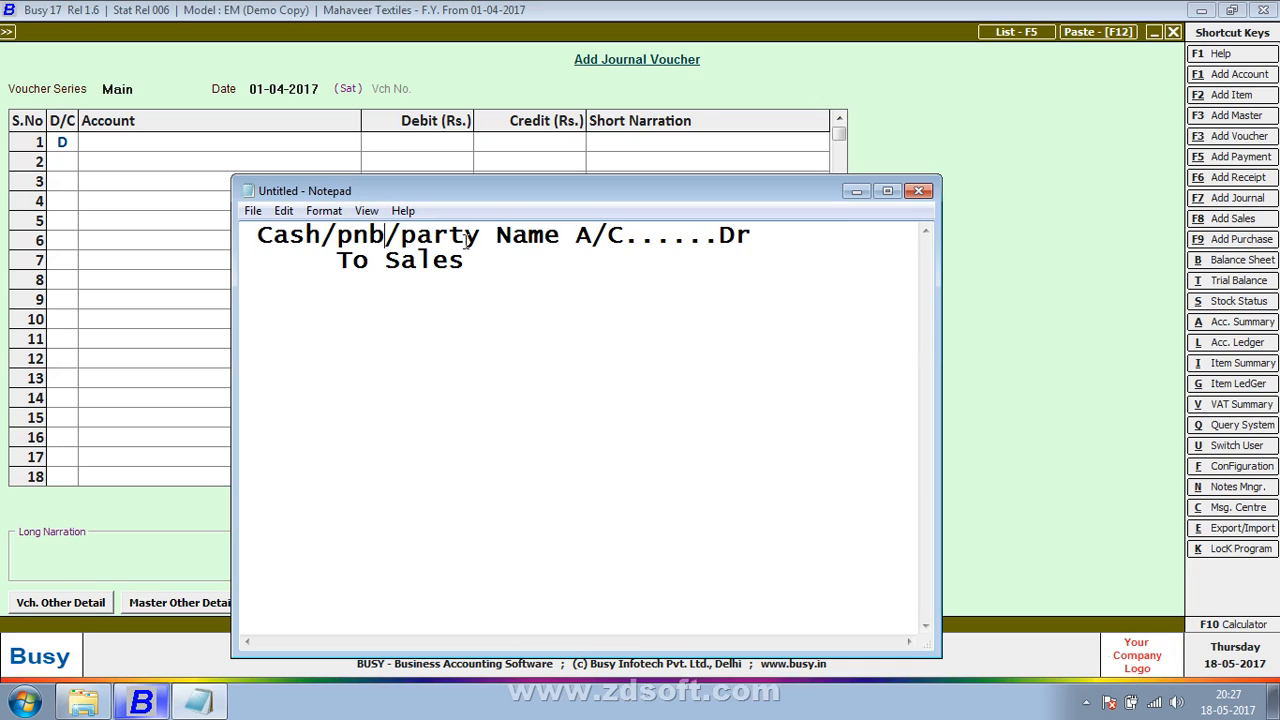
{"action": "left_click_drag", "start_coordinate": [466, 240], "coordinate": [455, 238]}
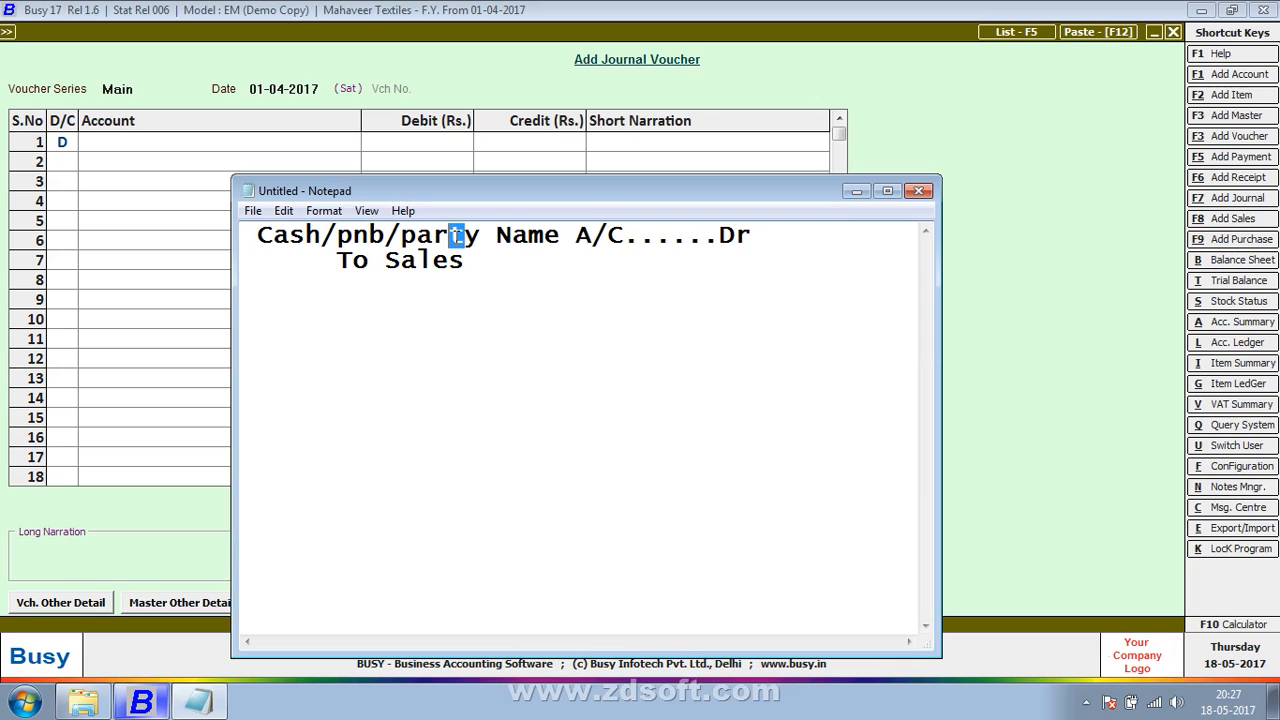
Step: Leave blank space below the sales entry and write the return entry's debit line "Sales Return A/c .......Dr"
{"action": "left_click", "coordinate": [585, 267]}
{"action": "key", "text": "Return"}
{"action": "key", "text": "Return"}
{"action": "key", "text": "Return"}
{"action": "type", "text": "Sales "}
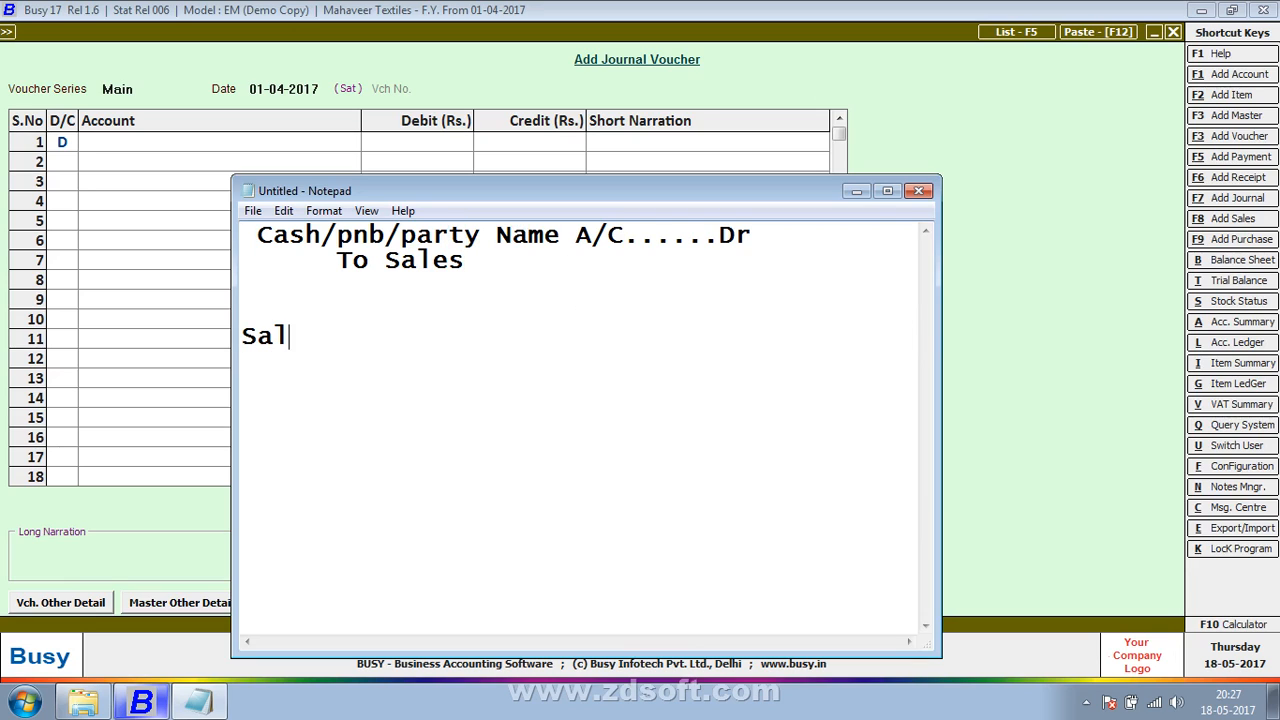
{"action": "type", "text": "E"}
{"action": "key", "text": "BackSpace"}
{"action": "type", "text": "r"}
{"action": "key", "text": "BackSpace"}
{"action": "type", "text": "Return A"}
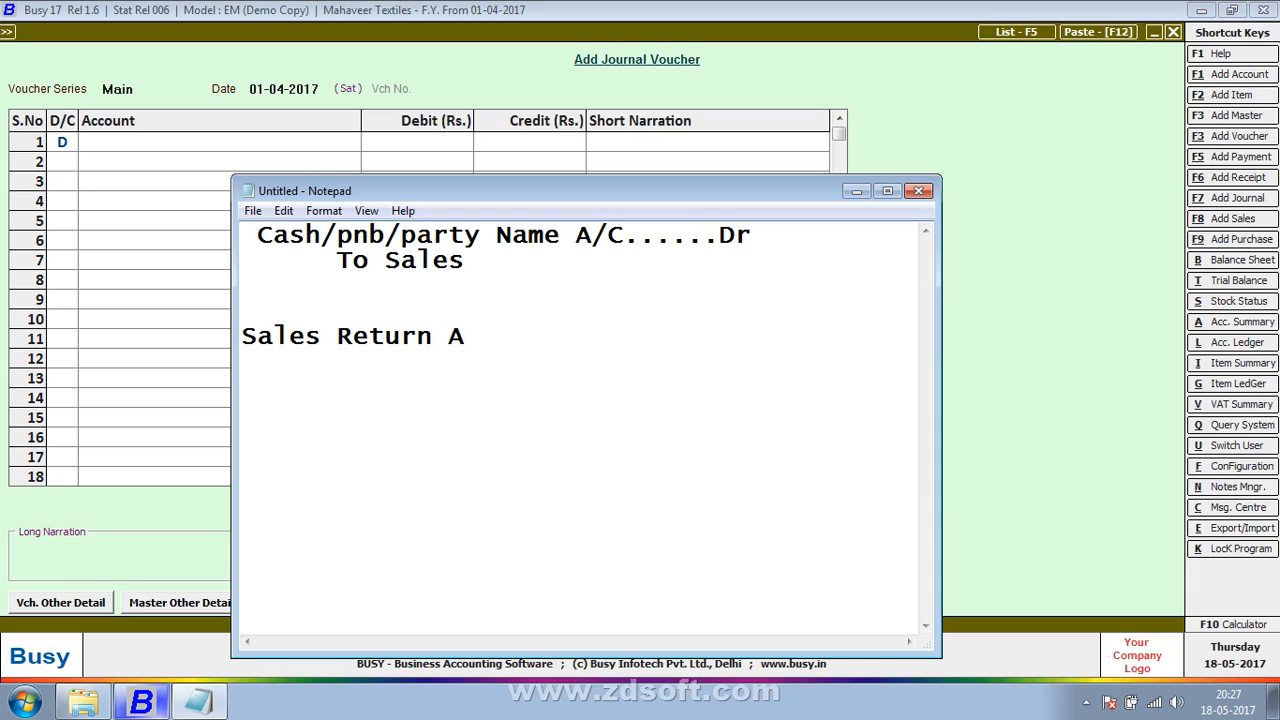
{"action": "type", "text": "/c .......De"}
{"action": "key", "text": "BackSpace"}
{"action": "type", "text": "r"}
Step: Add the credit line "To Cash/pnb/party Name" beneath the Sales Return debit line
{"action": "key", "text": "Return"}
{"action": "type", "text": "TR"}
{"action": "key", "text": "BackSpace"}
{"action": "type", "text": "o sa"}
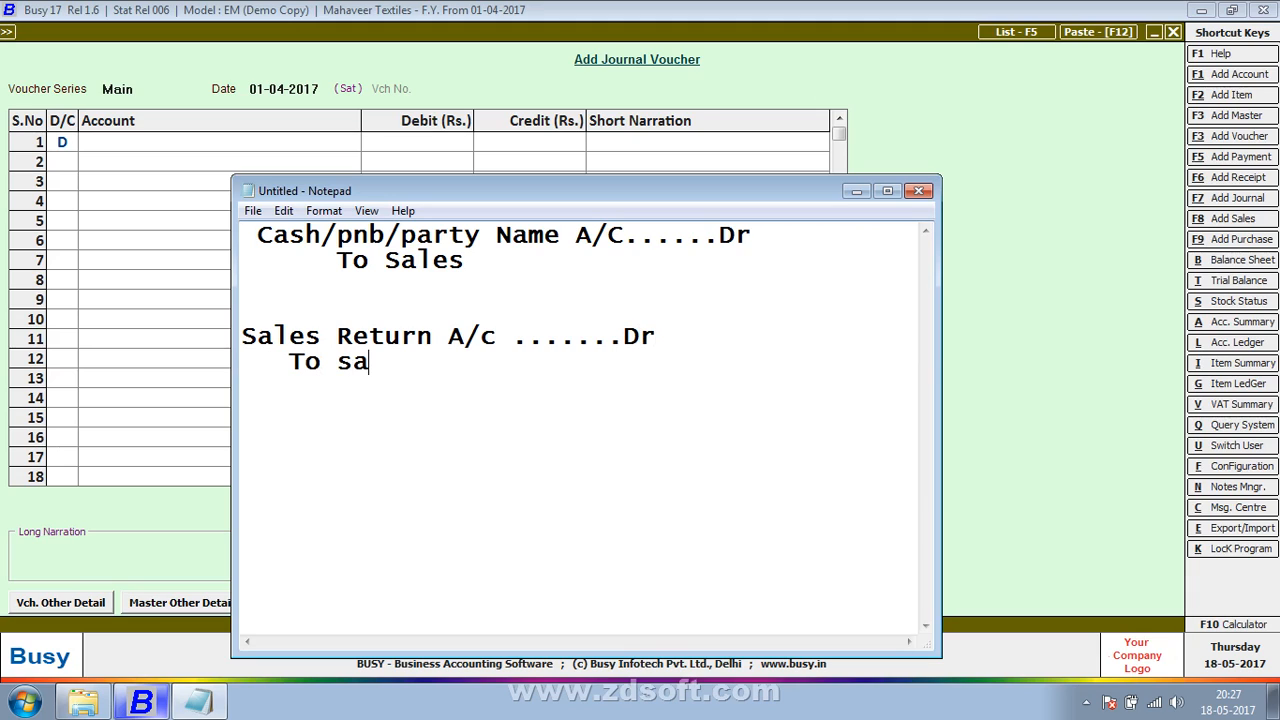
{"action": "key", "text": "BackSpace"}
{"action": "key", "text": "BackSpace"}
{"action": "type", "text": "Cash/pn"}
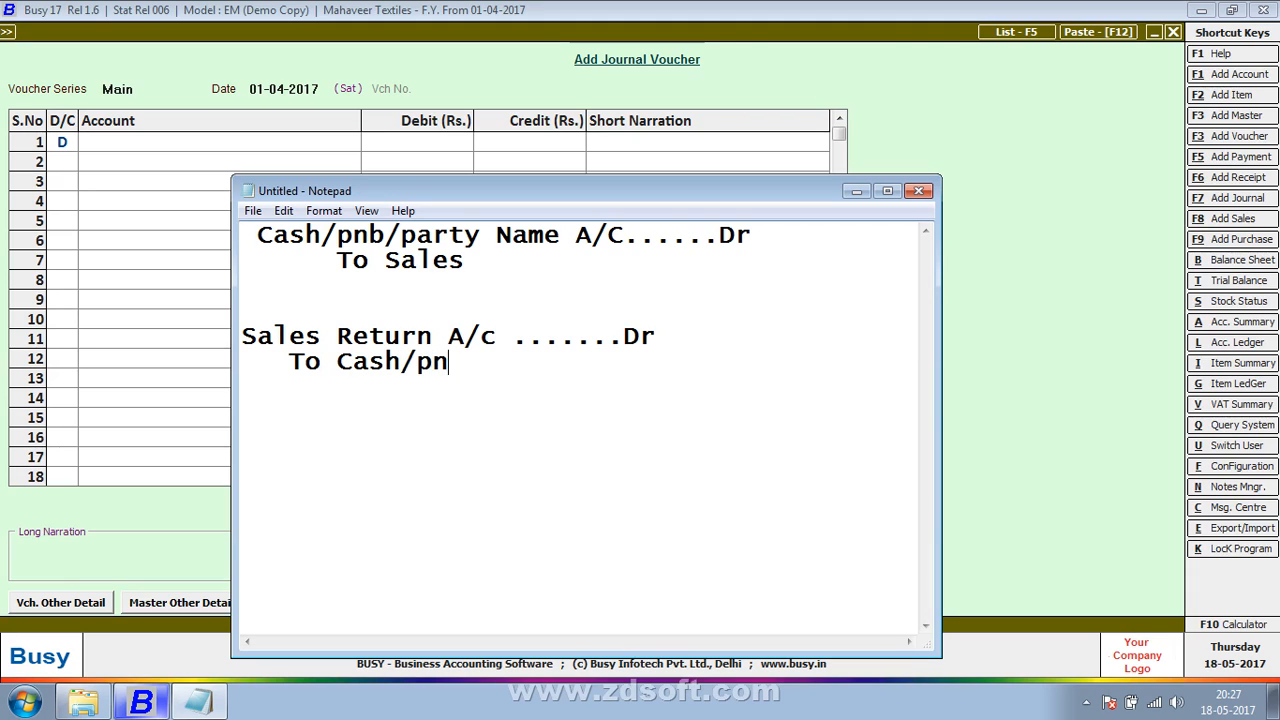
{"action": "type", "text": "b/party Name"}
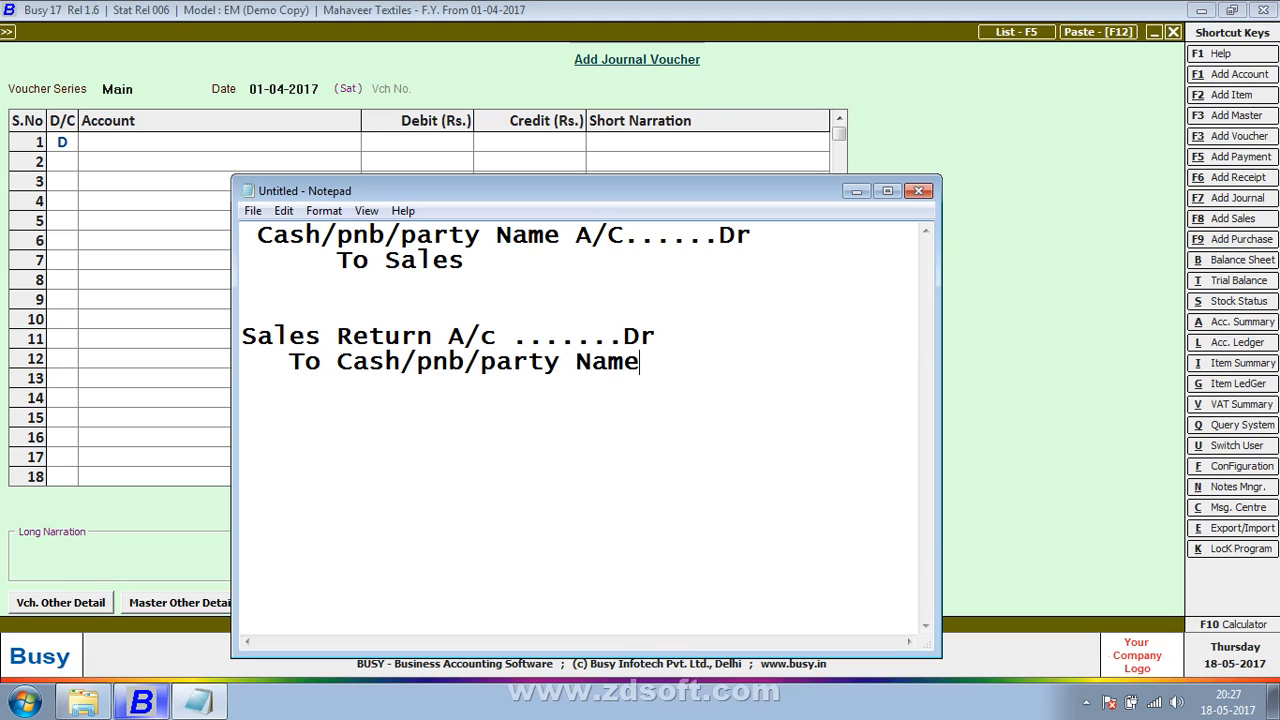
{"action": "key", "text": "Return"}
Step: Return to the journal voucher in Busy and debit the Cash account with Rs. 2,100 on line 1
{"action": "left_click", "coordinate": [855, 193]}
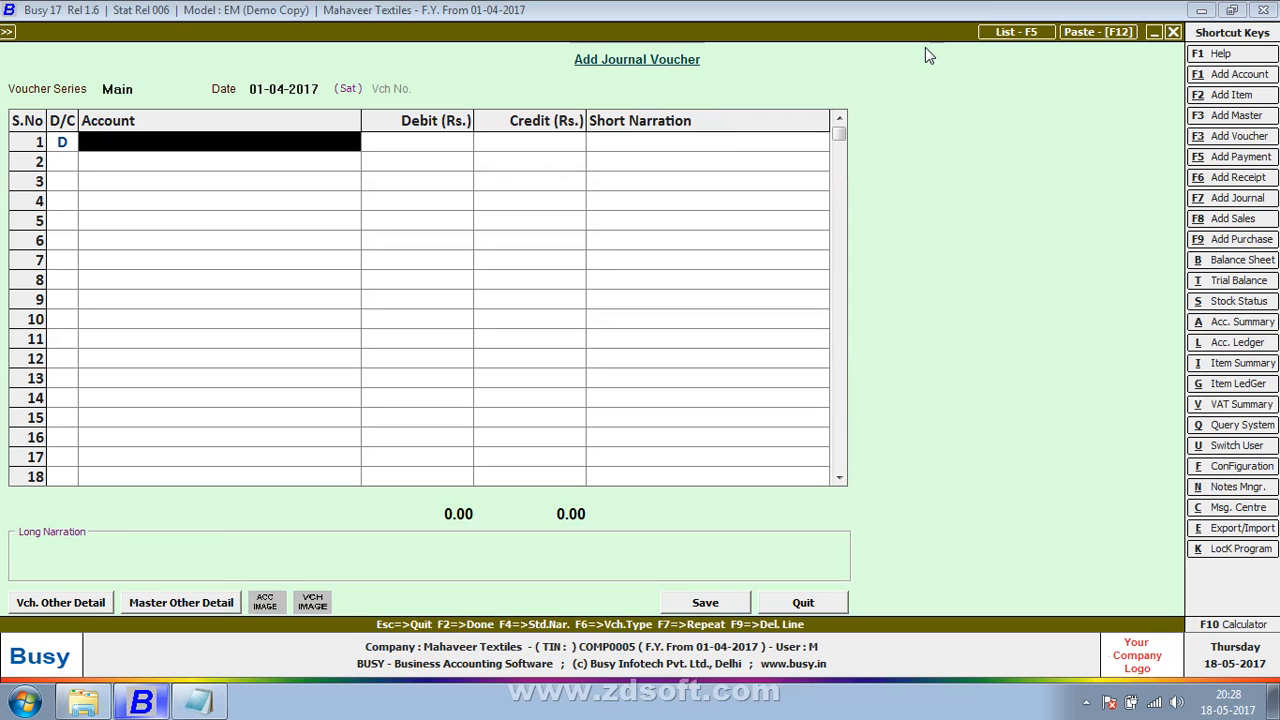
{"action": "type", "text": "cas"}
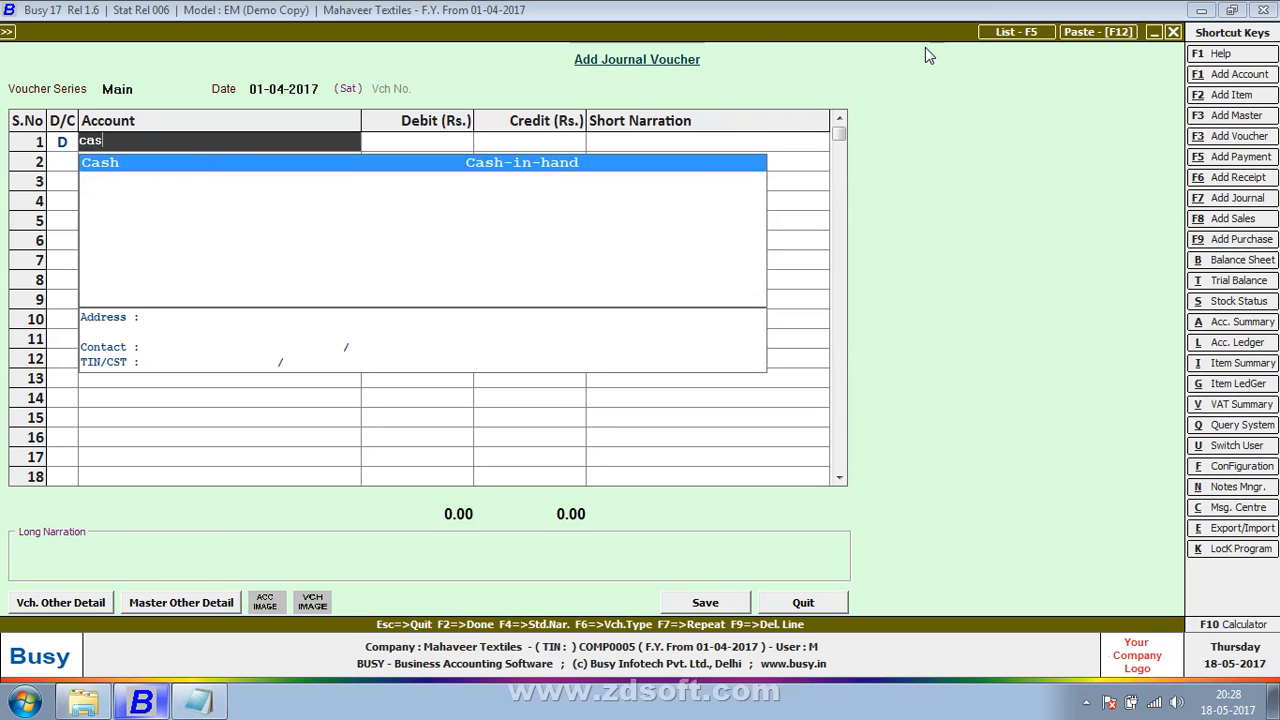
{"action": "key", "text": "Return"}
{"action": "key", "text": "Return"}
{"action": "key", "text": "Return"}
{"action": "type", "text": "2100"}
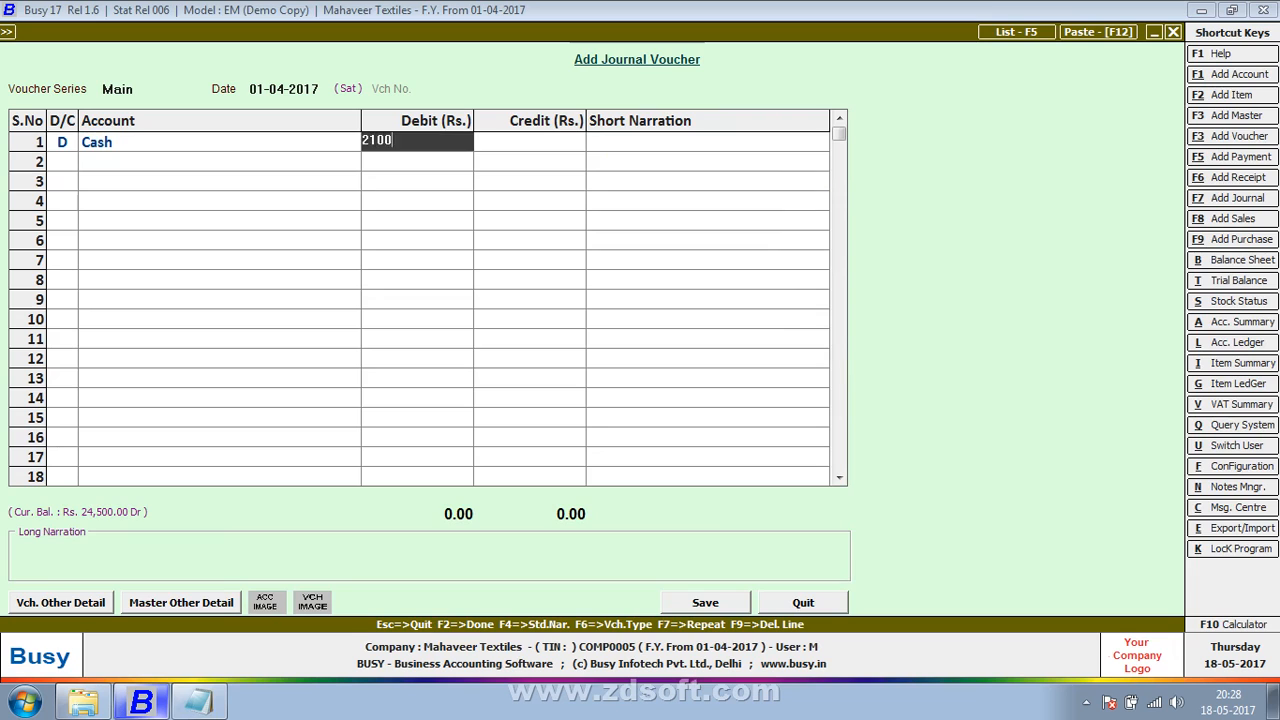
{"action": "key", "text": "Return"}
Step: Credit the Sales account with Rs. 2,100 on line 2 of the cash sales voucher
{"action": "key", "text": "Return"}
{"action": "type", "text": "sales"}
{"action": "key", "text": "Return"}
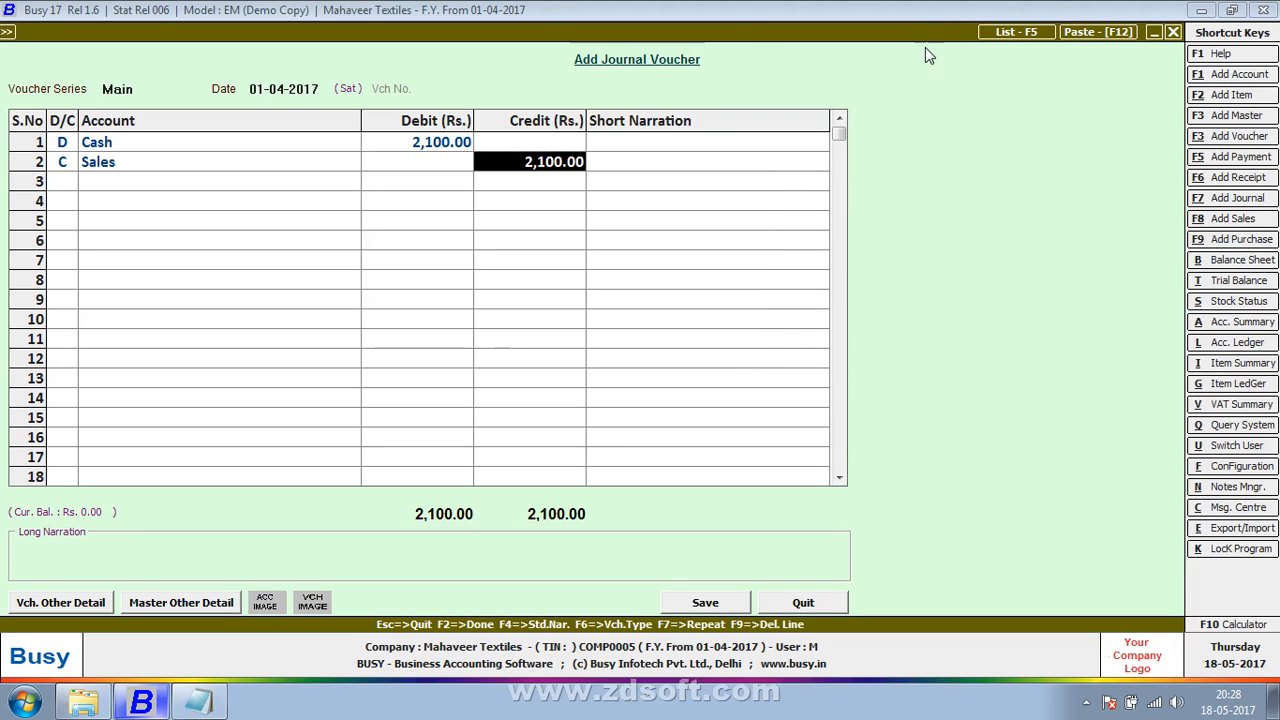
Step: Enter the short narration "sales in cash" on the Sales credit line and save the voucher with an empty long narration
{"action": "key", "text": "Return"}
{"action": "type", "text": "sales"}
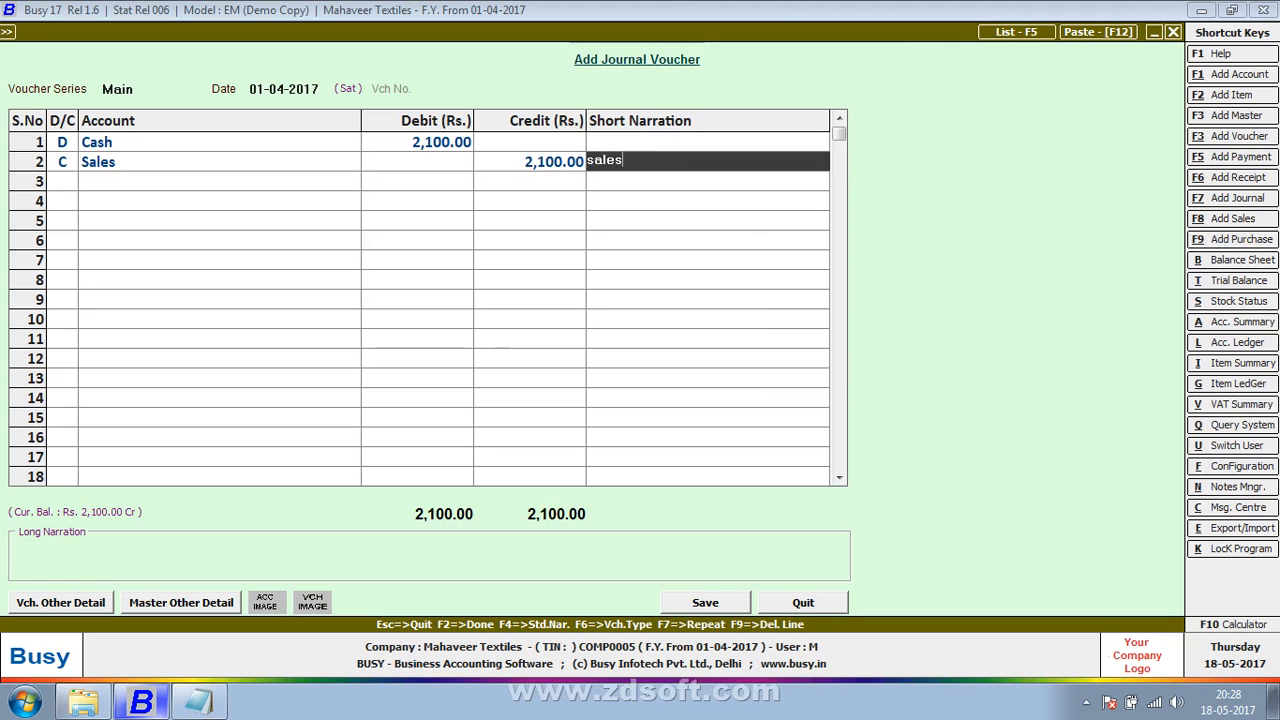
{"action": "type", "text": " in cash"}
{"action": "key", "text": "Return"}
{"action": "key", "text": "Return"}
{"action": "key", "text": "Return"}
{"action": "key", "text": "Return"}
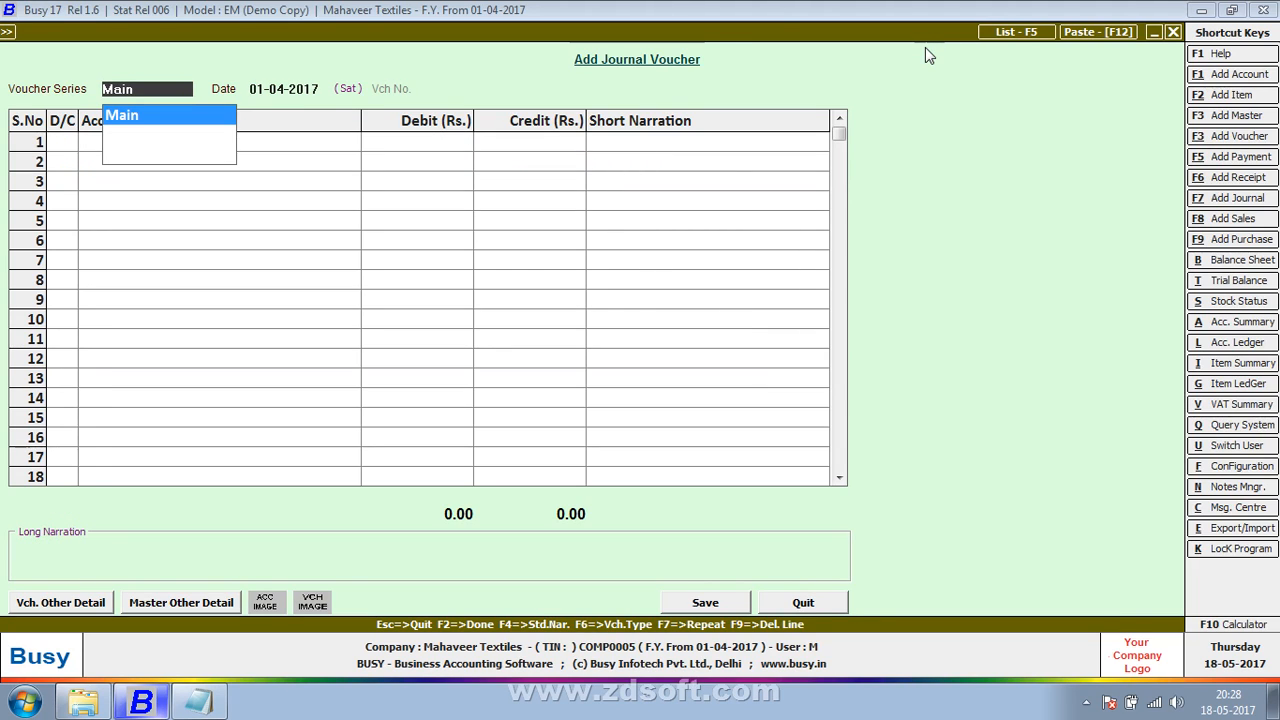
Step: Start a Main series journal voucher dated 01-04-2017 and debit Punjab National Bank with Rs. 1,500 on line 1
{"action": "key", "text": "Return"}
{"action": "key", "text": "Return"}
{"action": "key", "text": "Return"}
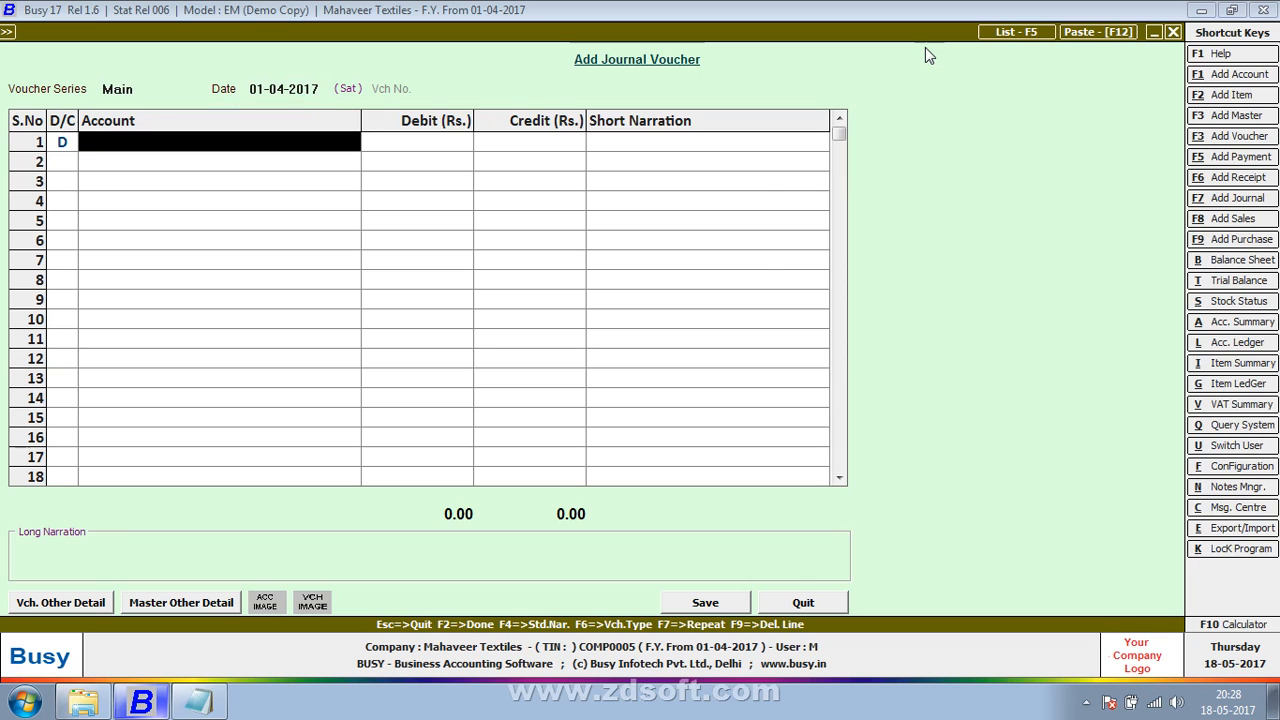
{"action": "type", "text": "pnb"}
{"action": "key", "text": "Return"}
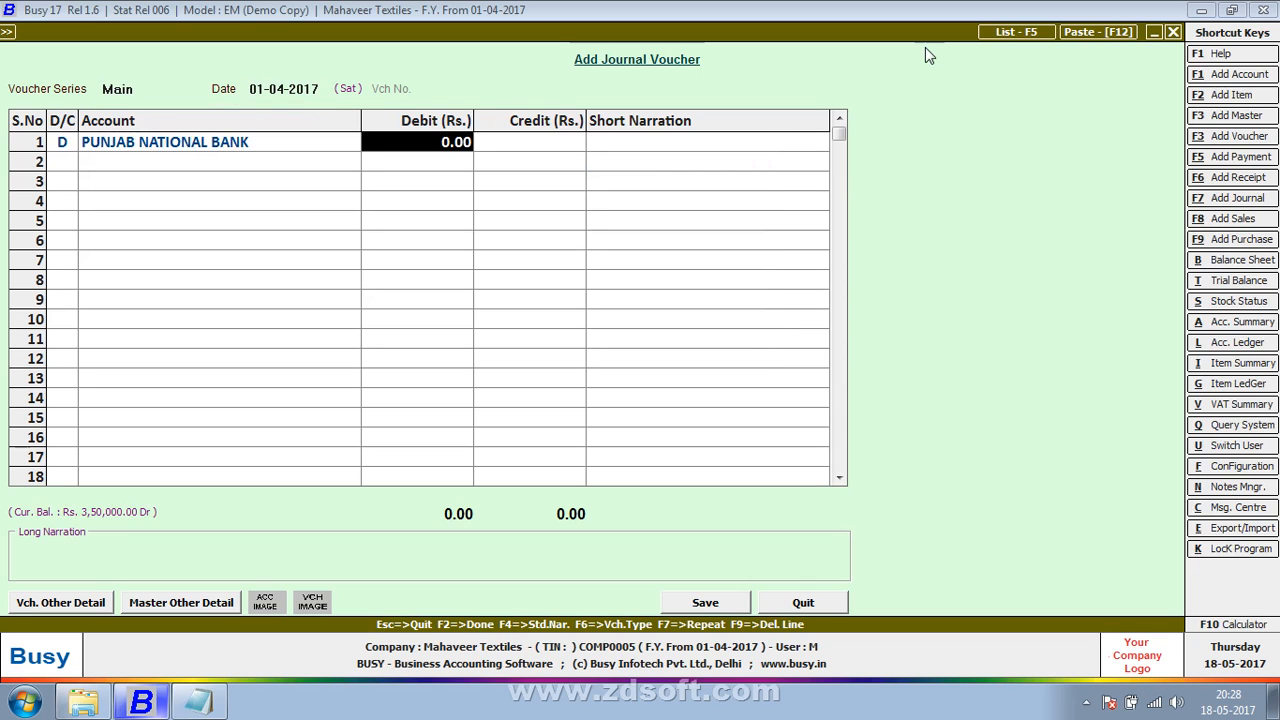
{"action": "type", "text": "1500"}
Step: Credit the Sales account with Rs. 1,500 on line 2 of the bank sales voucher
{"action": "key", "text": "Return"}
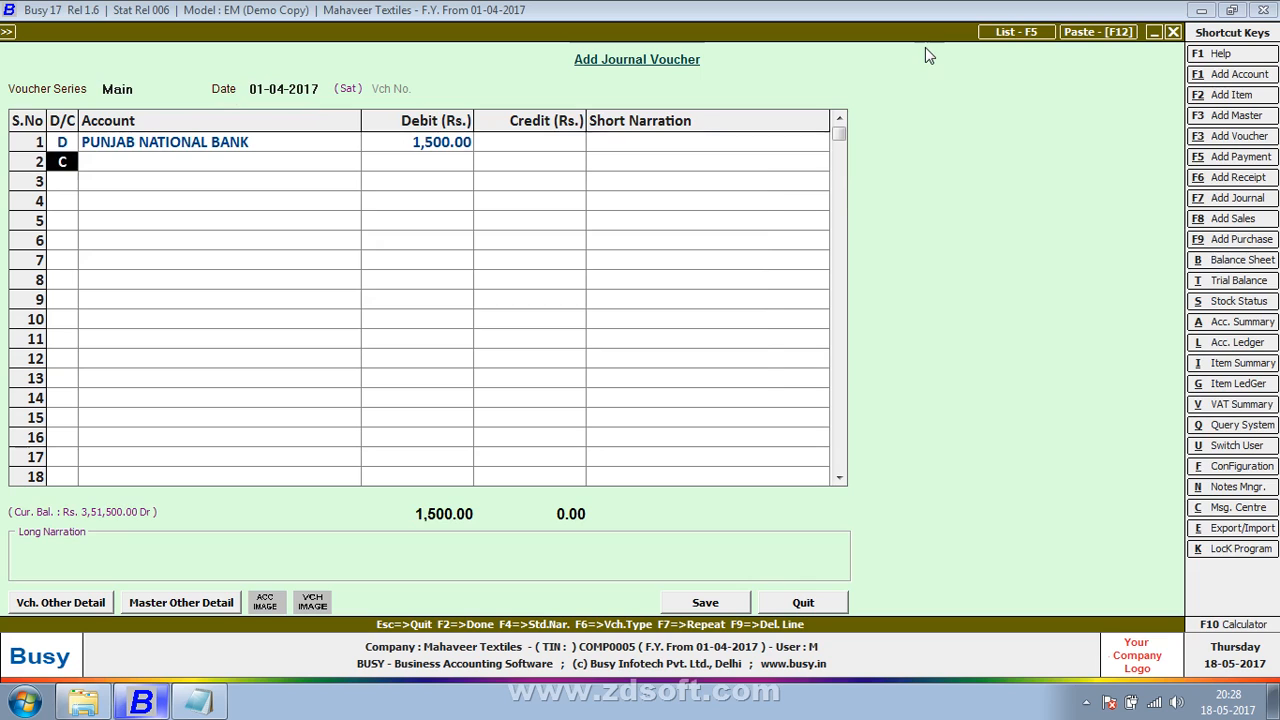
{"action": "key", "text": "Return"}
{"action": "type", "text": "sales"}
Step: Enter the short narration "Sales in bank" on the Sales credit line and save the voucher with an empty long narration
{"action": "key", "text": "Return"}
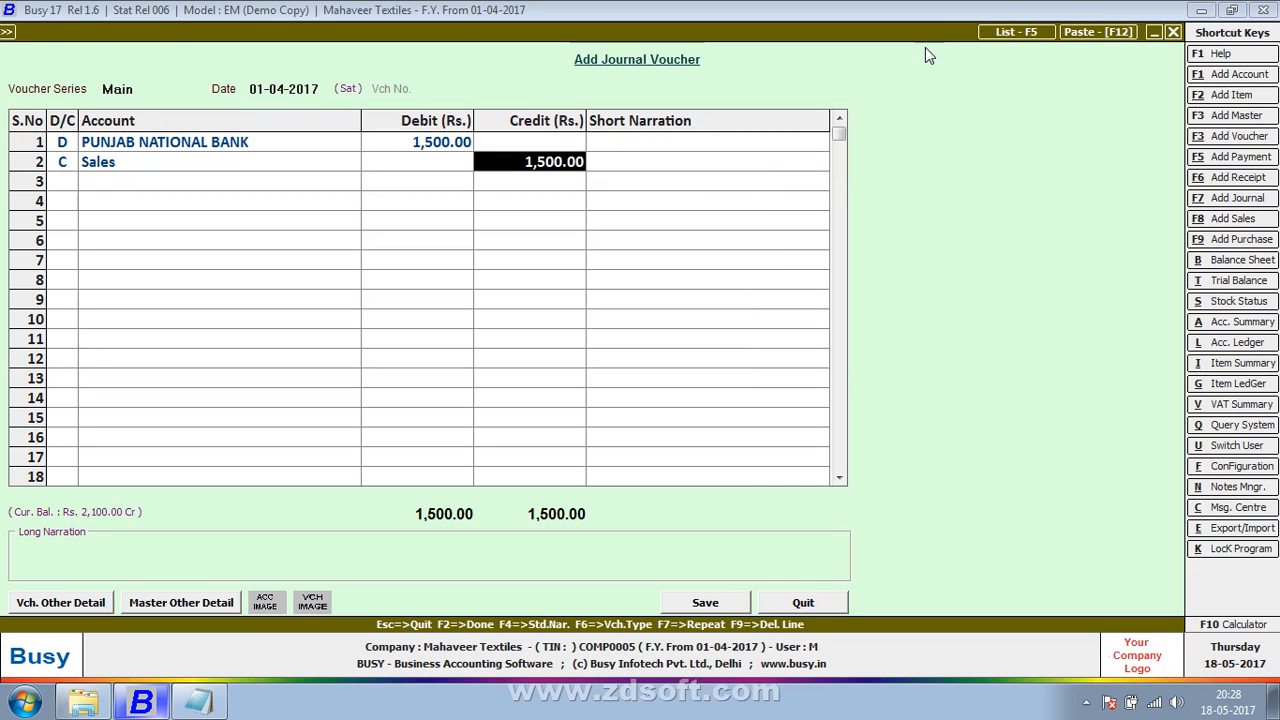
{"action": "key", "text": "Return"}
{"action": "type", "text": "sale"}
{"action": "key", "text": "BackSpace"}
{"action": "key", "text": "BackSpace"}
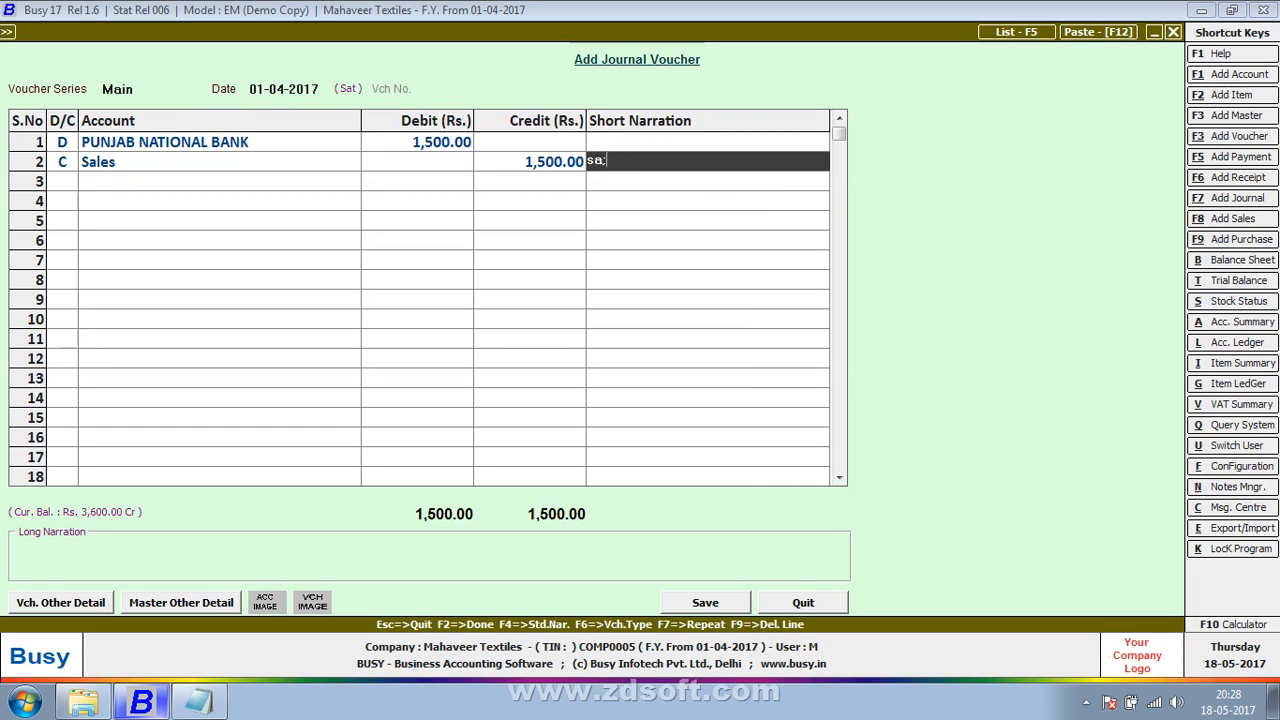
{"action": "type", "text": "les in bank"}
{"action": "key", "text": "Return"}
{"action": "key", "text": "Return"}
{"action": "key", "text": "Return"}
{"action": "key", "text": "Return"}
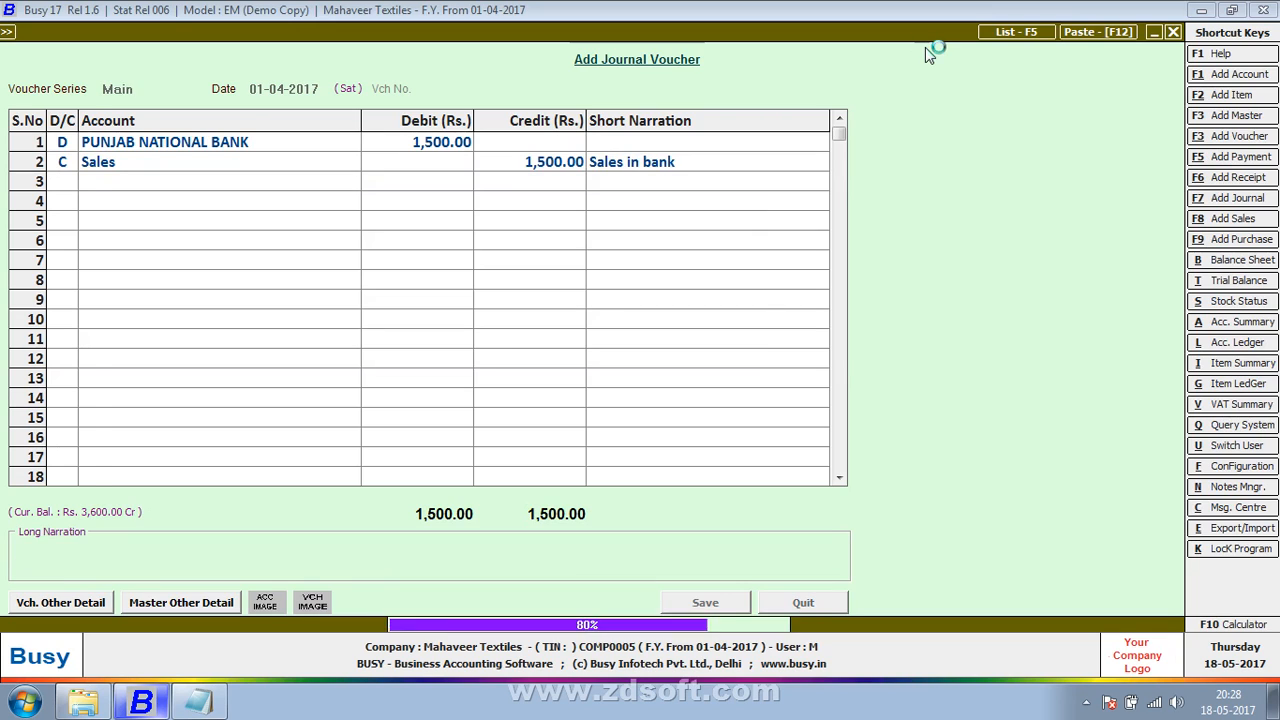
Step: Start a Main series journal voucher dated 01-04-2017 and debit Vinayak Corporation Company with Rs. 15,600 on line 1
{"action": "key", "text": "Return"}
{"action": "key", "text": "Return"}
{"action": "key", "text": "Return"}
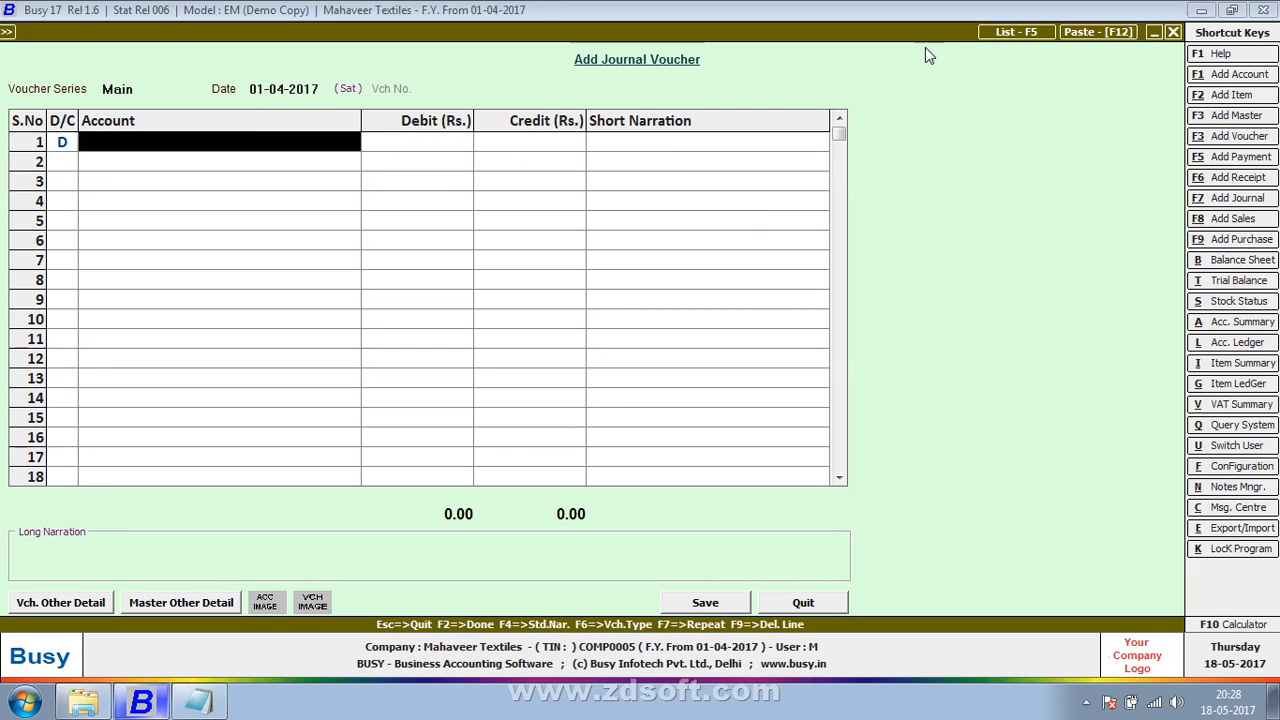
{"action": "type", "text": "c"}
{"action": "key", "text": "BackSpace"}
{"action": "type", "text": "vinay"}
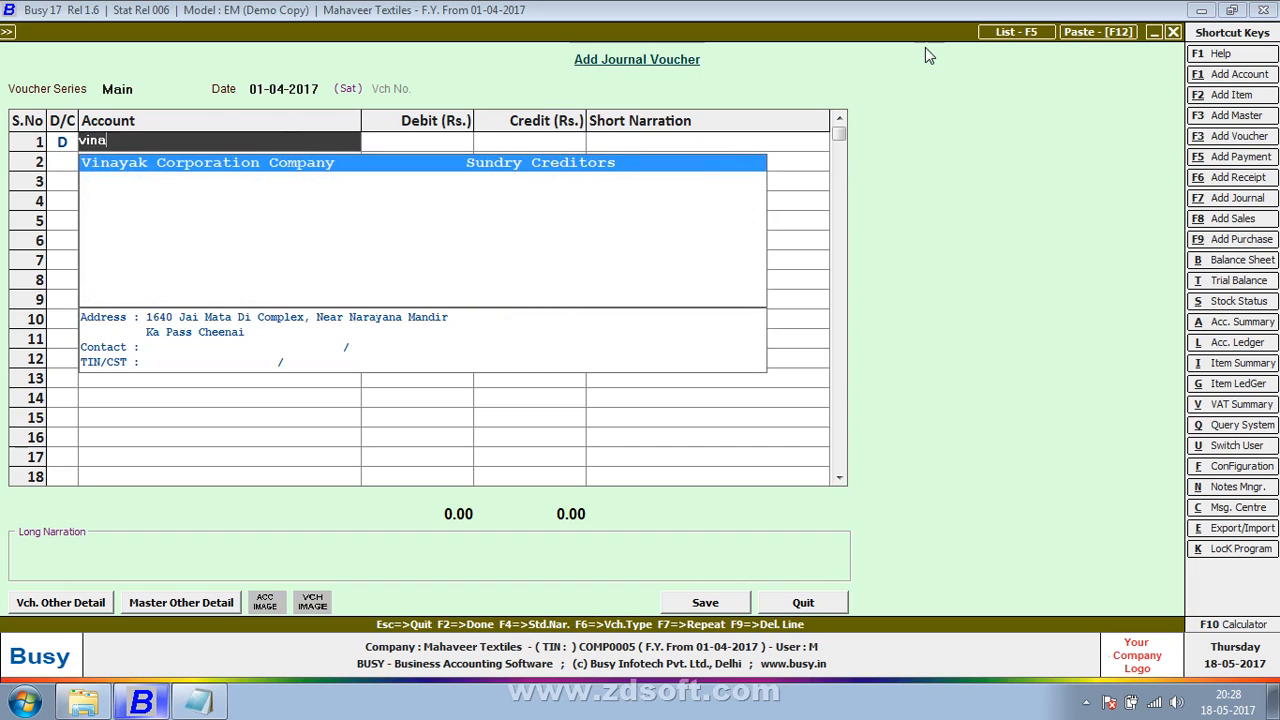
{"action": "key", "text": "Return"}
{"action": "type", "text": "15,600"}
{"action": "key", "text": "Return"}
{"action": "key", "text": "Return"}
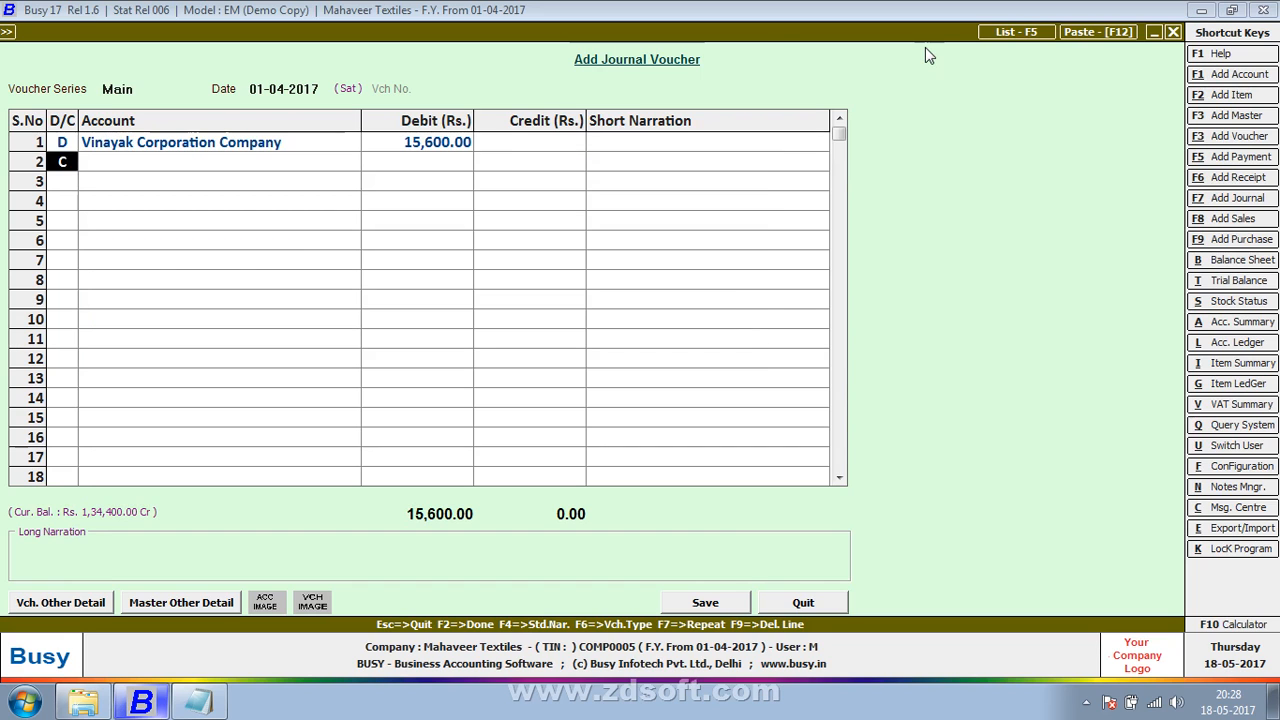
Step: Credit the Sales account with Rs. 15,600 on line 2 of the credit sales voucher
{"action": "key", "text": "Return"}
{"action": "type", "text": "cas"}
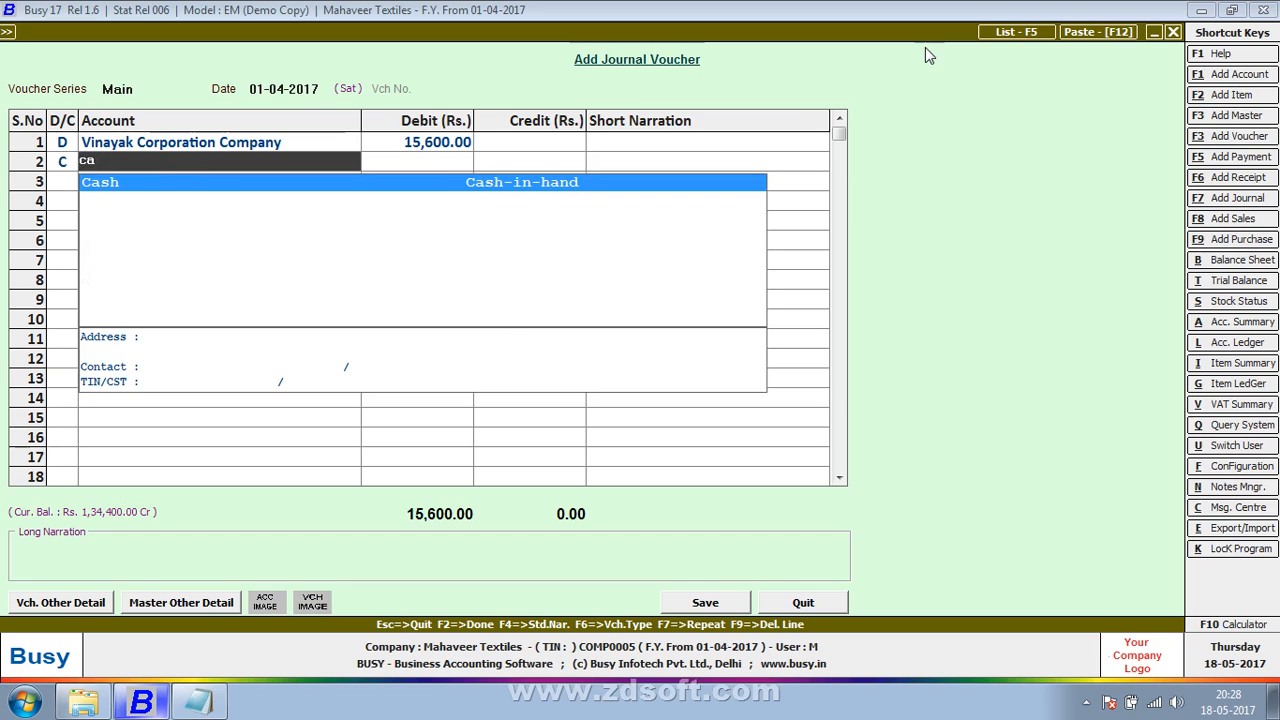
{"action": "key", "text": "BackSpace"}
{"action": "key", "text": "BackSpace"}
{"action": "type", "text": "sal"}
{"action": "key", "text": "Return"}
Step: Enter the short narration "sales in credit" on the Sales credit line and save the voucher with an empty long narration
{"action": "key", "text": "Return"}
{"action": "type", "text": "sa"}
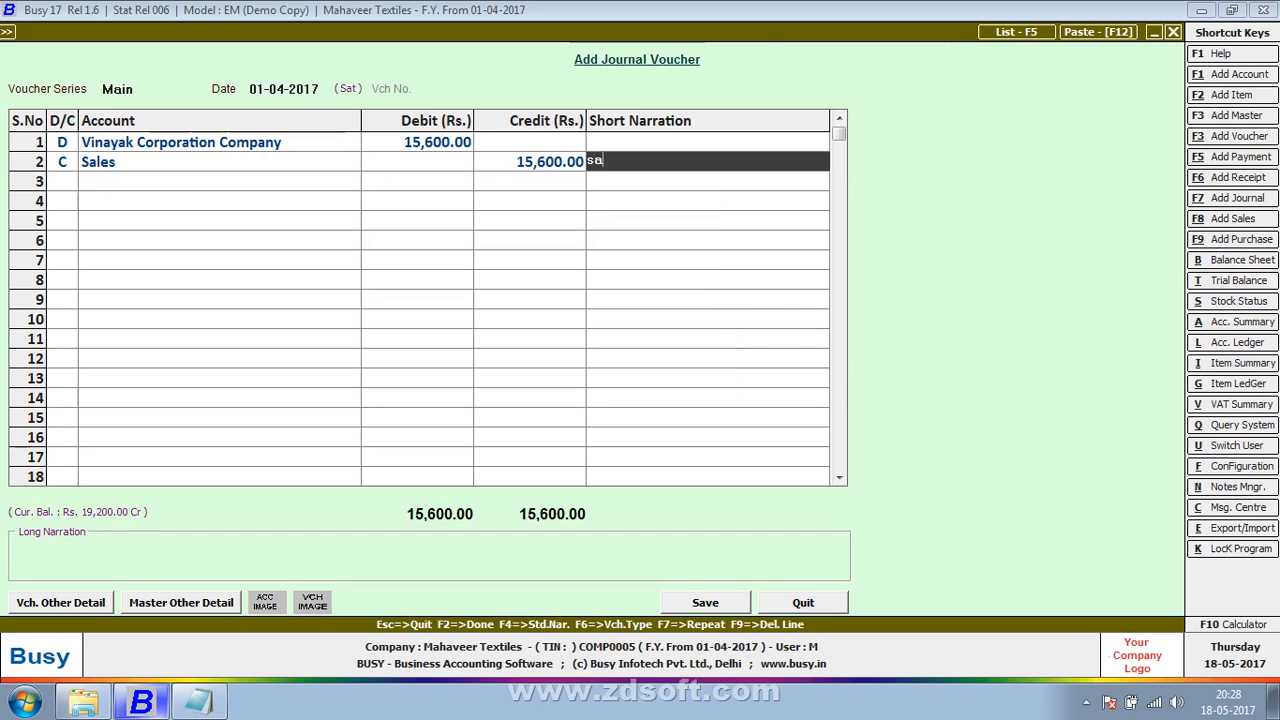
{"action": "type", "text": "les inc"}
{"action": "key", "text": "BackSpace"}
{"action": "type", "text": "cerdo"}
{"action": "key", "text": "BackSpace"}
{"action": "key", "text": "BackSpace"}
{"action": "key", "text": "BackSpace"}
{"action": "key", "text": "BackSpace"}
{"action": "type", "text": "redit"}
{"action": "key", "text": "Return"}
{"action": "key", "text": "Return"}
{"action": "key", "text": "Return"}
{"action": "key", "text": "Return"}
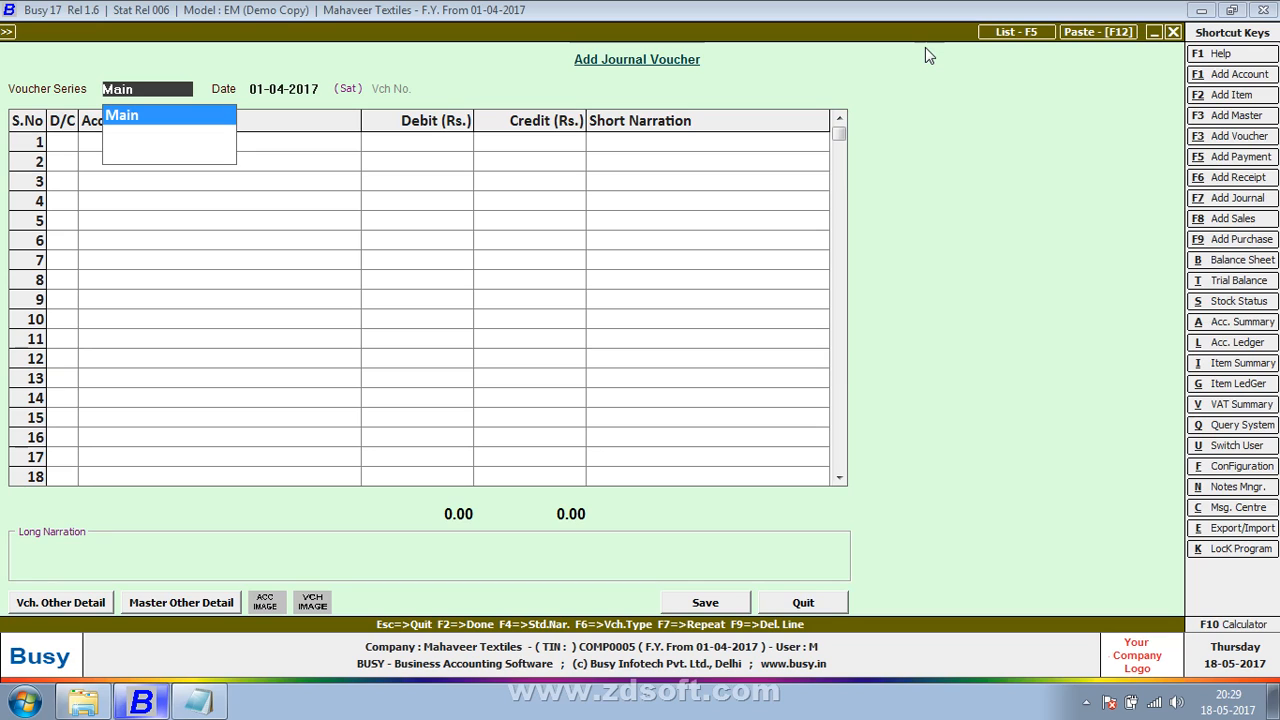
Step: Start a Main series journal voucher dated 01-04-2017 and debit Cash with Rs. 15,000 on line 1
{"action": "key", "text": "Return"}
{"action": "key", "text": "Return"}
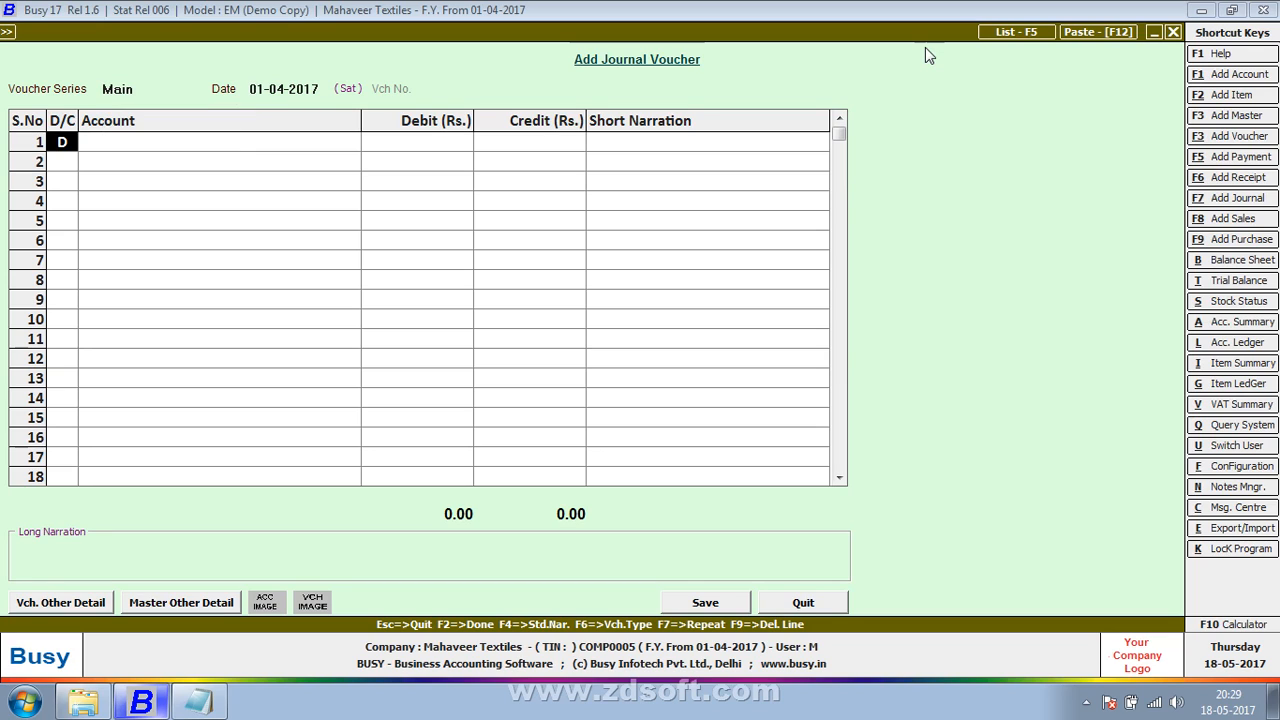
{"action": "key", "text": "Return"}
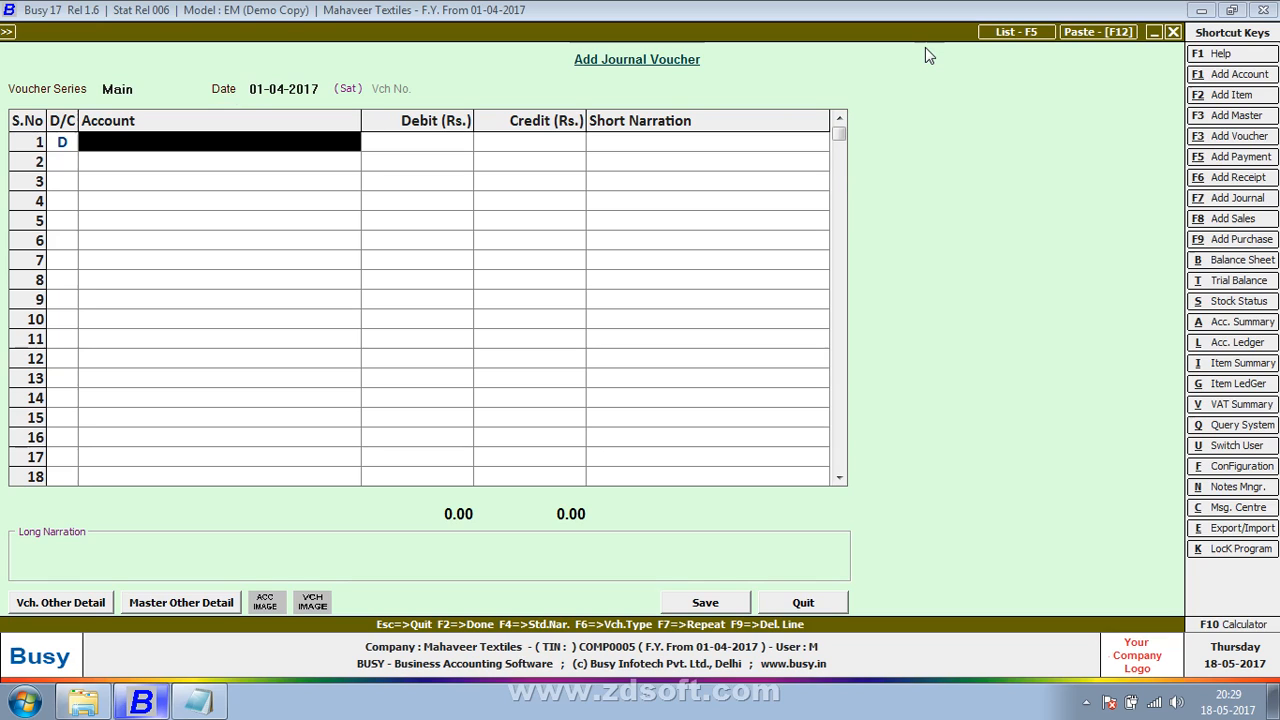
{"action": "type", "text": "cash"}
{"action": "key", "text": "Return"}
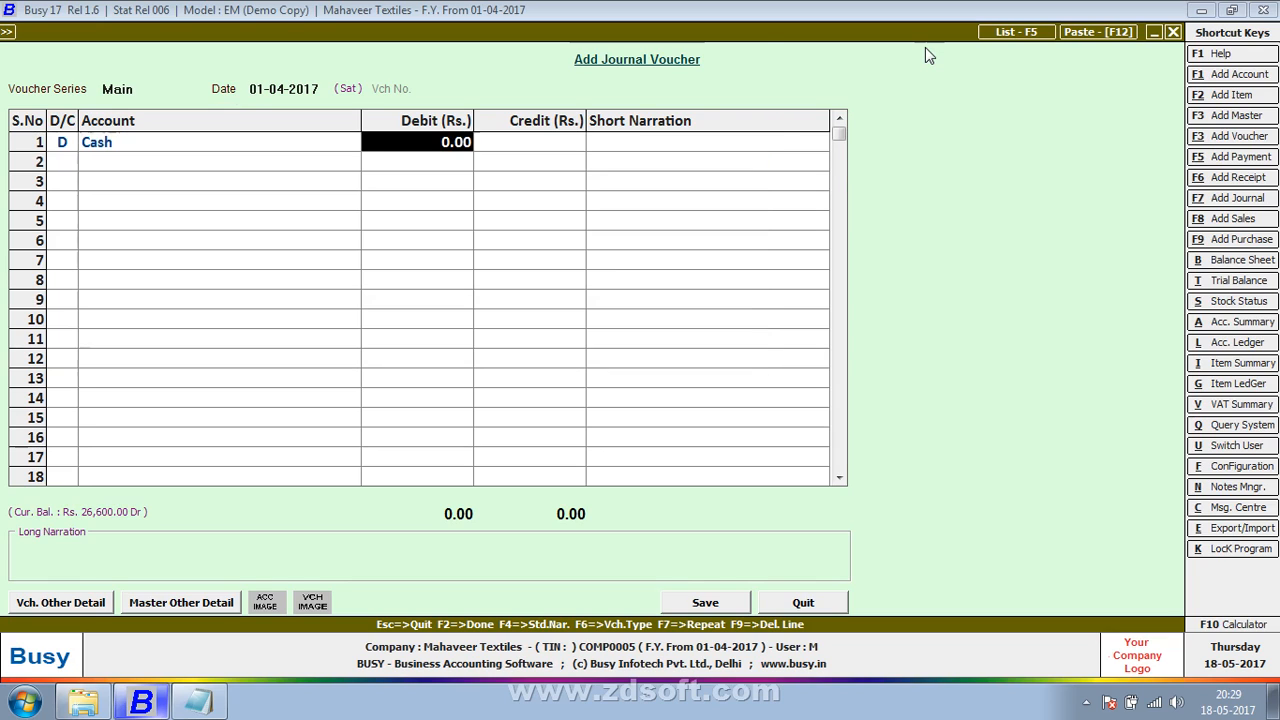
{"action": "type", "text": "15000"}
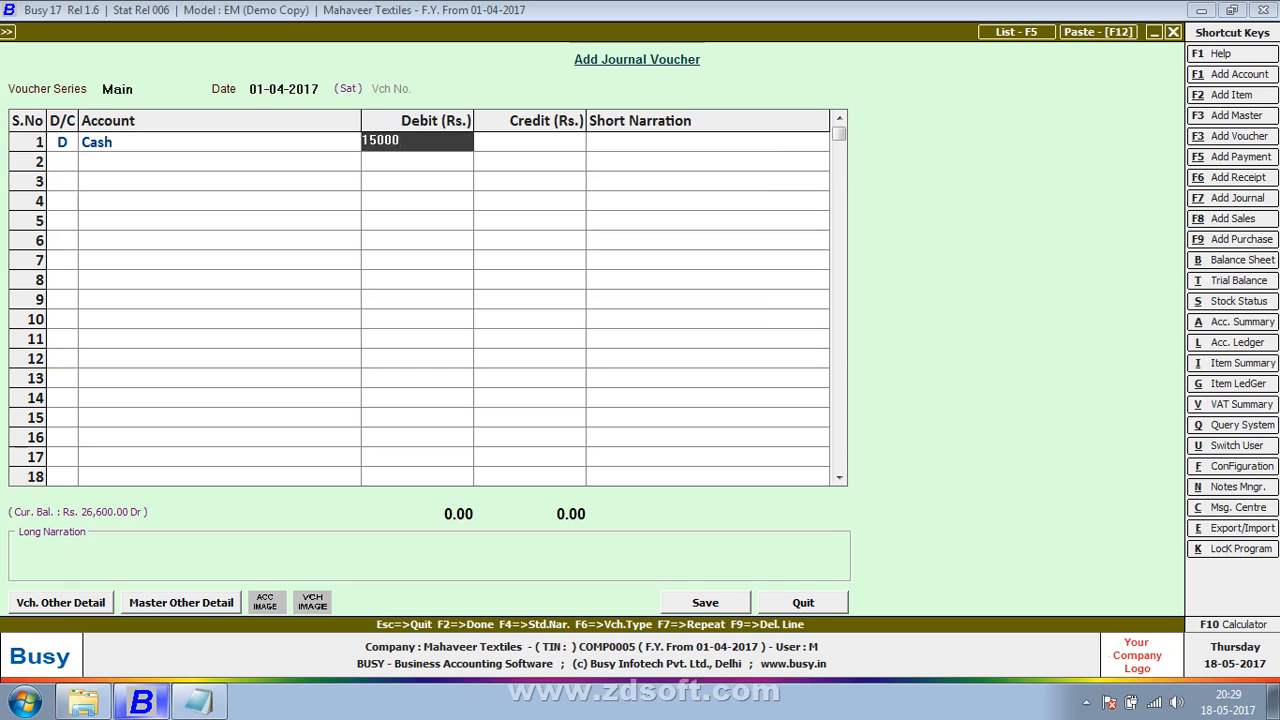
{"action": "key", "text": "Return"}
Step: Change the debit account on line 1 to Sales
{"action": "key", "text": "Left"}
{"action": "key", "text": "Left"}
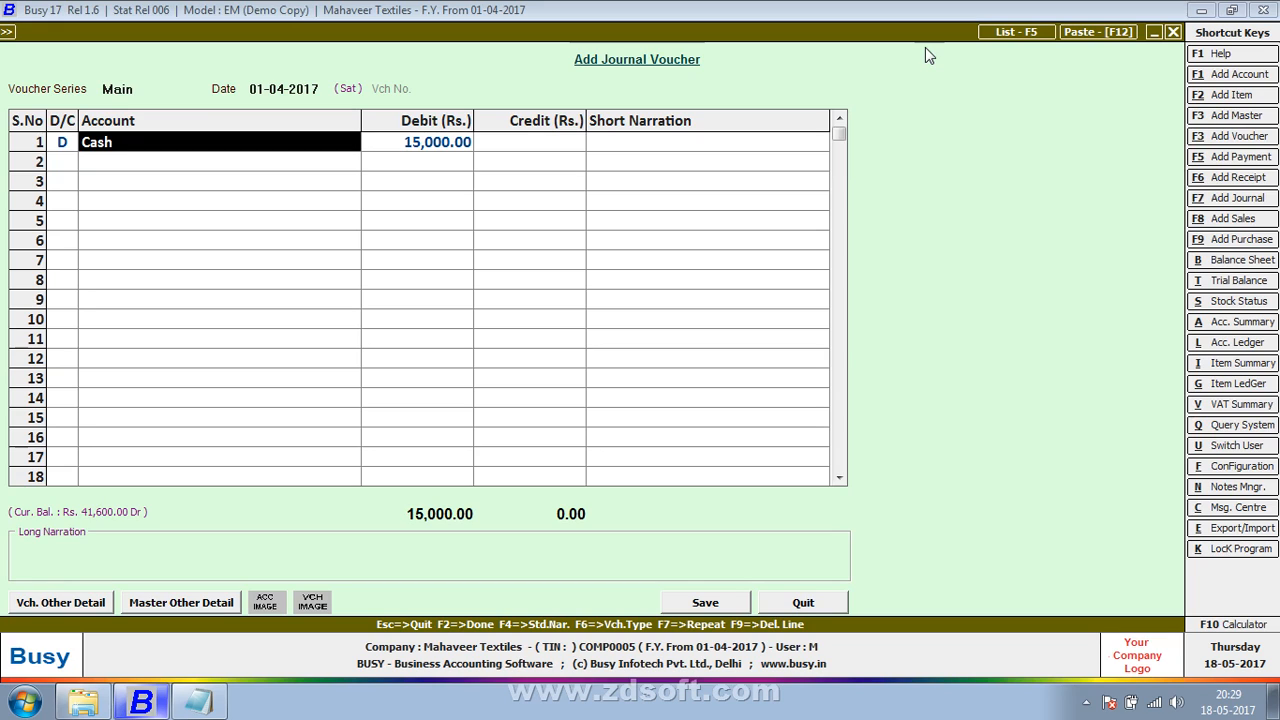
{"action": "type", "text": "sal"}
{"action": "key", "text": "Return"}
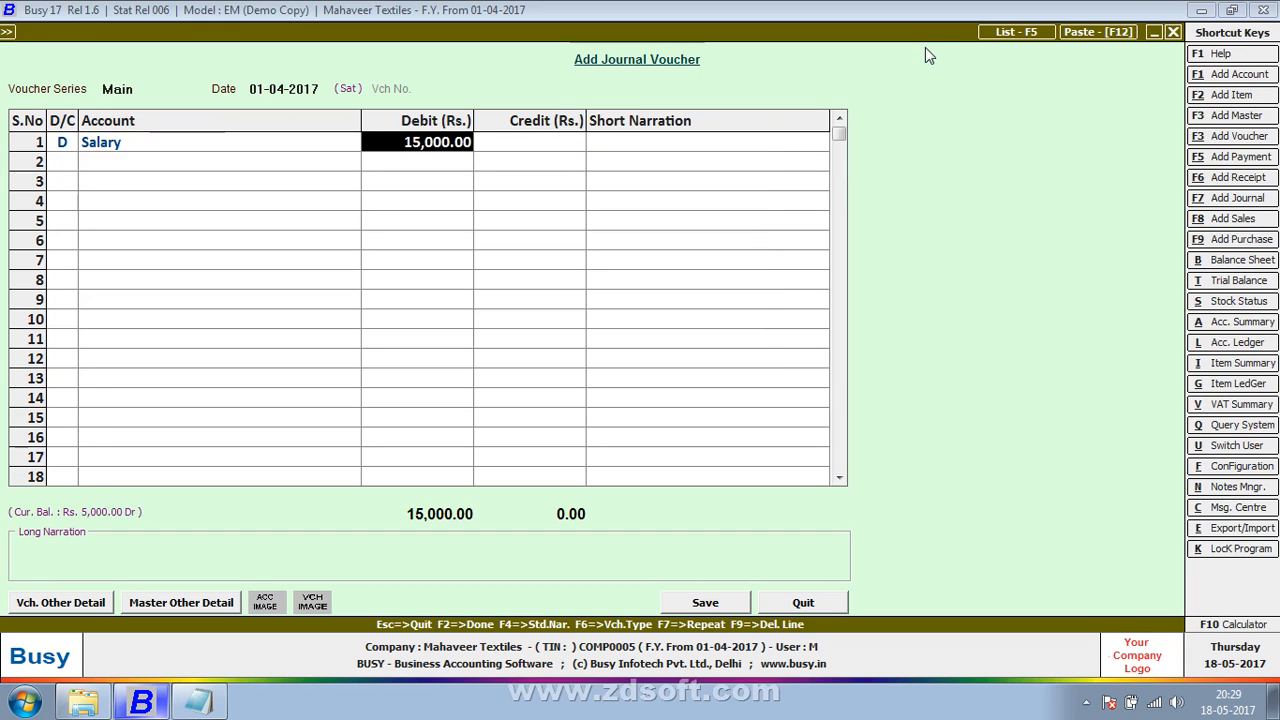
{"action": "key", "text": "Left"}
{"action": "type", "text": "sales"}
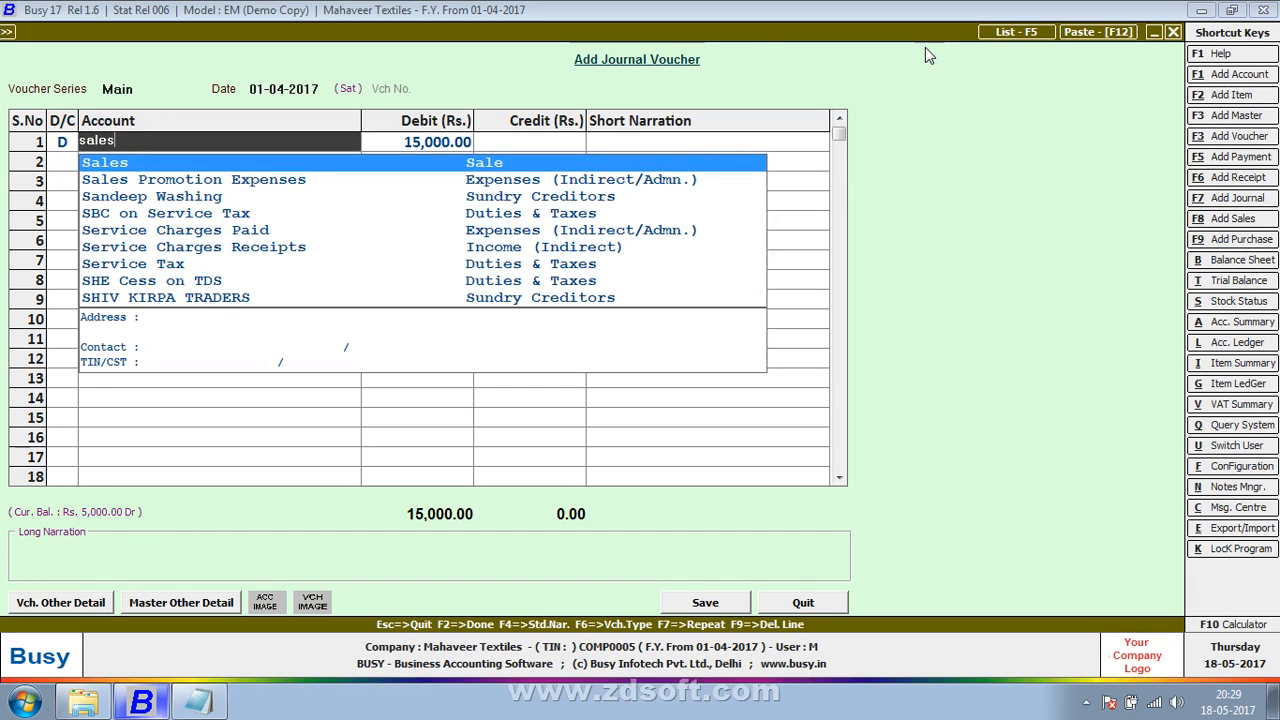
{"action": "key", "text": "Return"}
Step: Create the account master "Sales Return" under the Sale group from the line 1 account field and save it
{"action": "key", "text": "Left"}
{"action": "key", "text": "F3"}
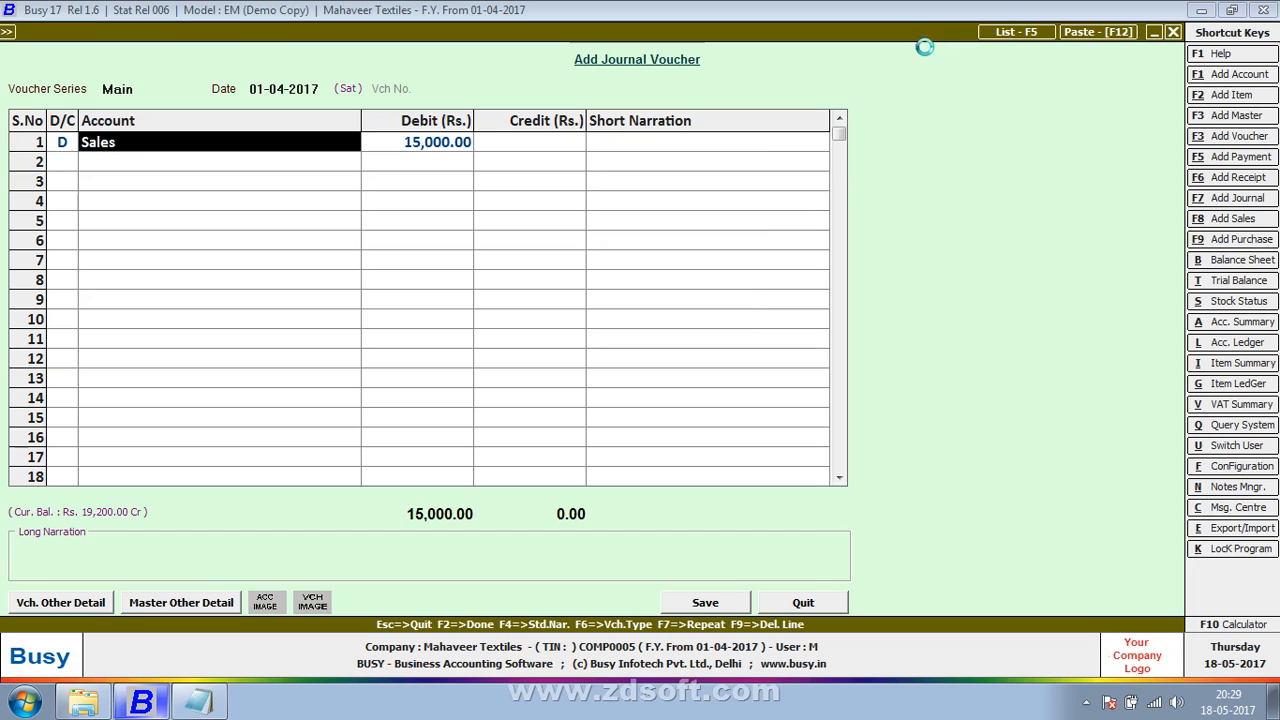
{"action": "type", "text": "sales ret"}
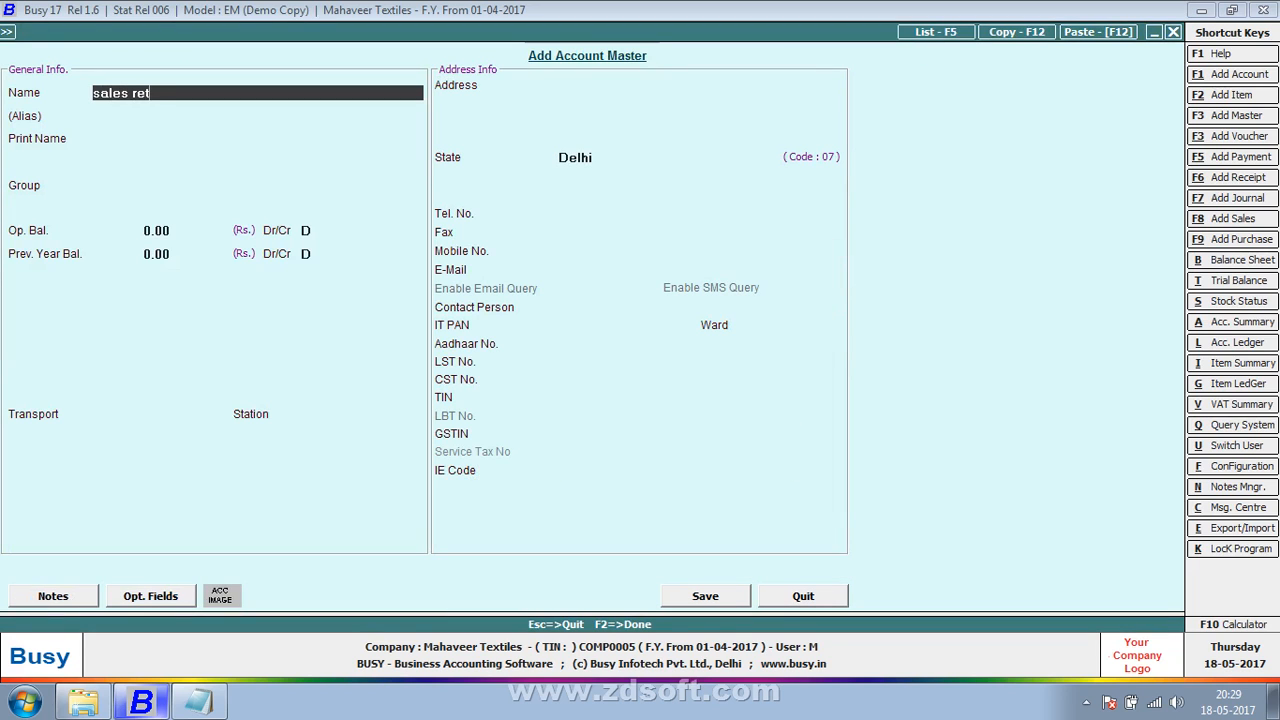
{"action": "type", "text": "urn"}
{"action": "key", "text": "Return"}
{"action": "key", "text": "Return"}
{"action": "key", "text": "Return"}
{"action": "type", "text": "sale"}
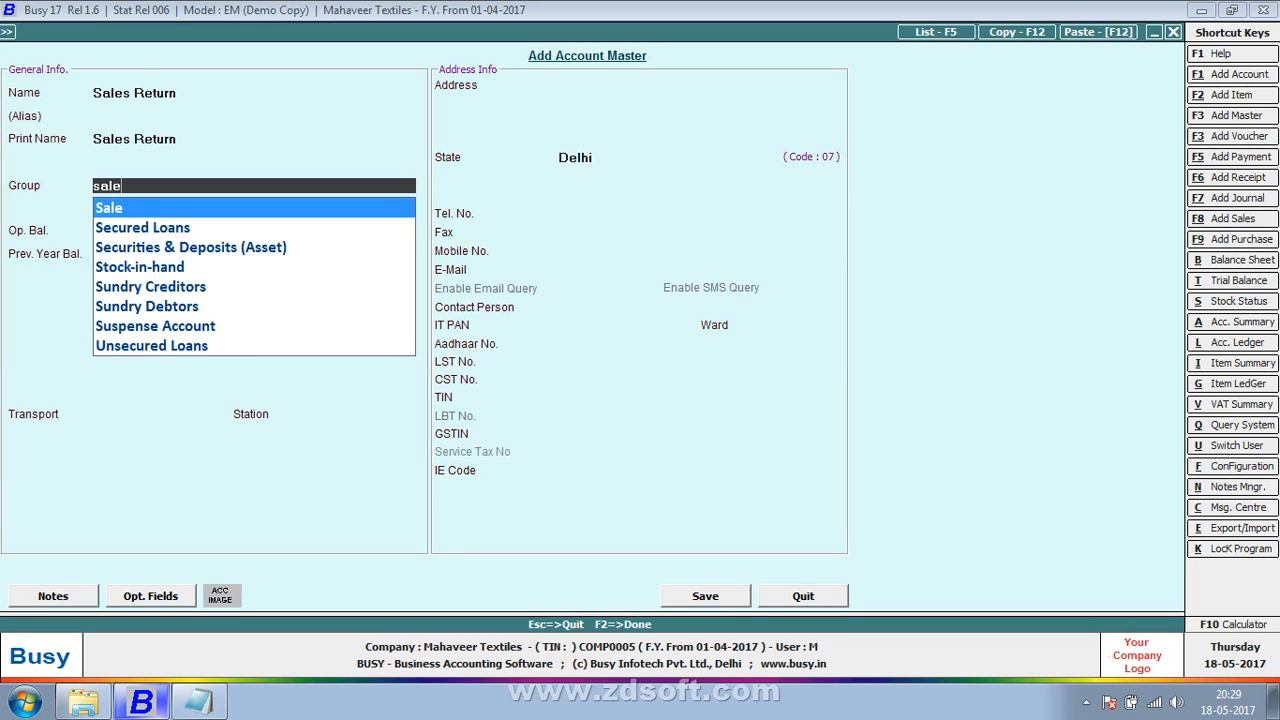
{"action": "key", "text": "Return"}
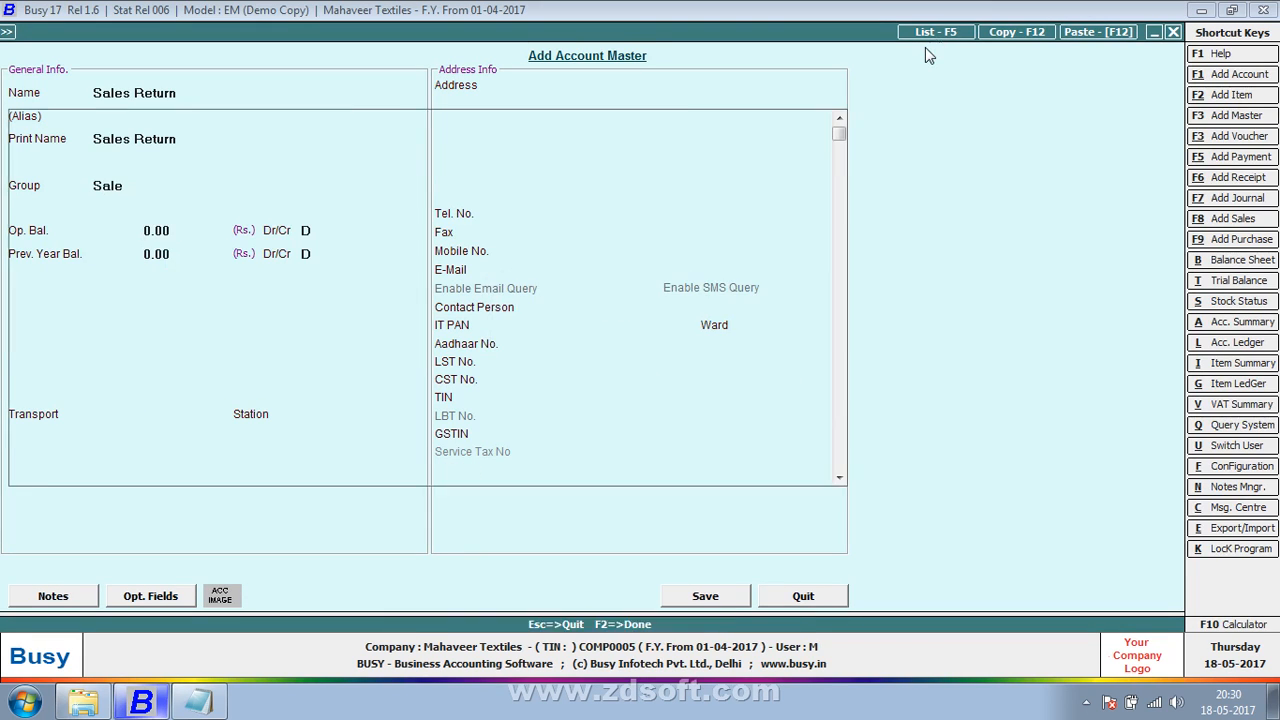
Step: Keep the line 1 debit amount and credit Cash with Rs. 15,000 on line 2
{"action": "key", "text": "Return"}
{"action": "key", "text": "Return"}
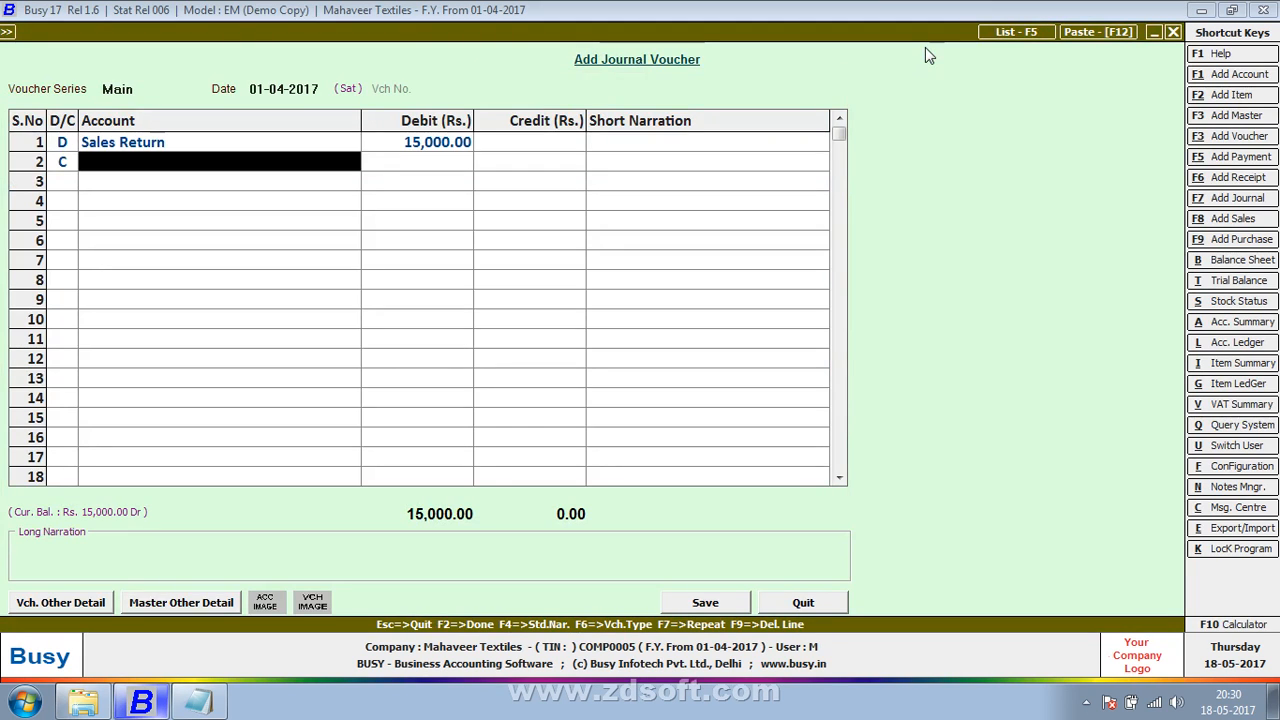
{"action": "type", "text": "cash"}
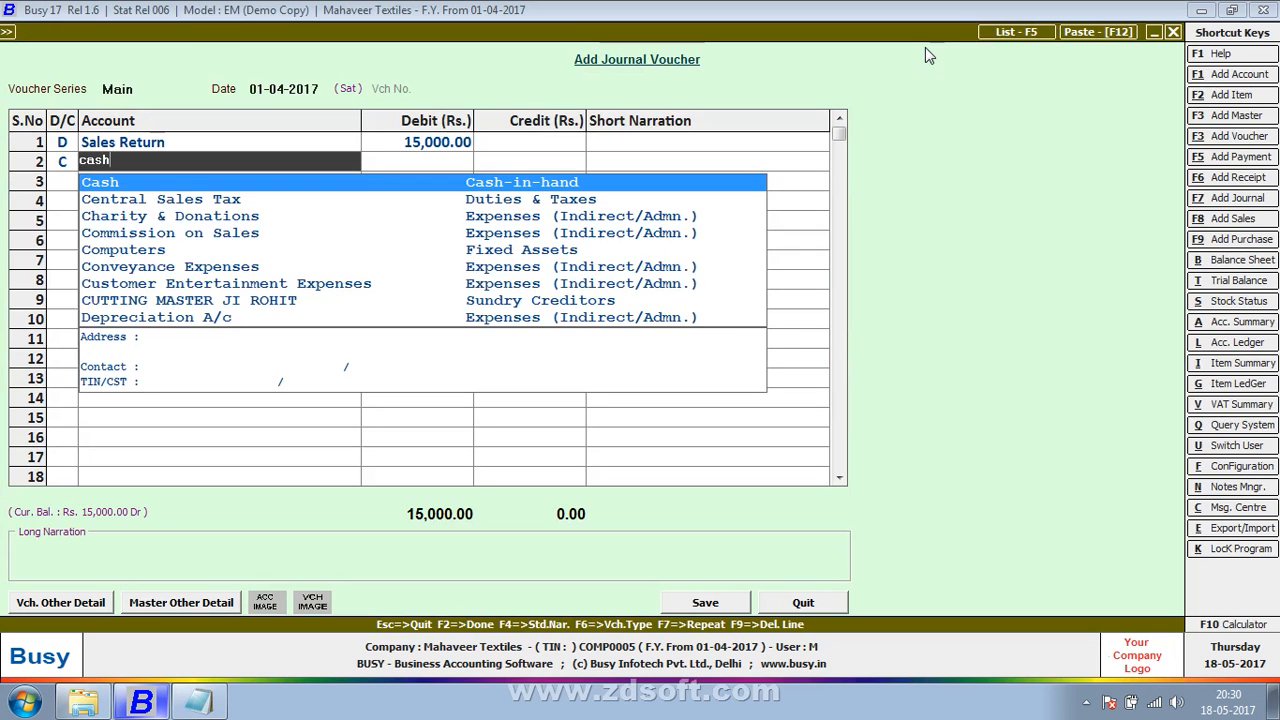
{"action": "key", "text": "Return"}
{"action": "key", "text": "Return"}
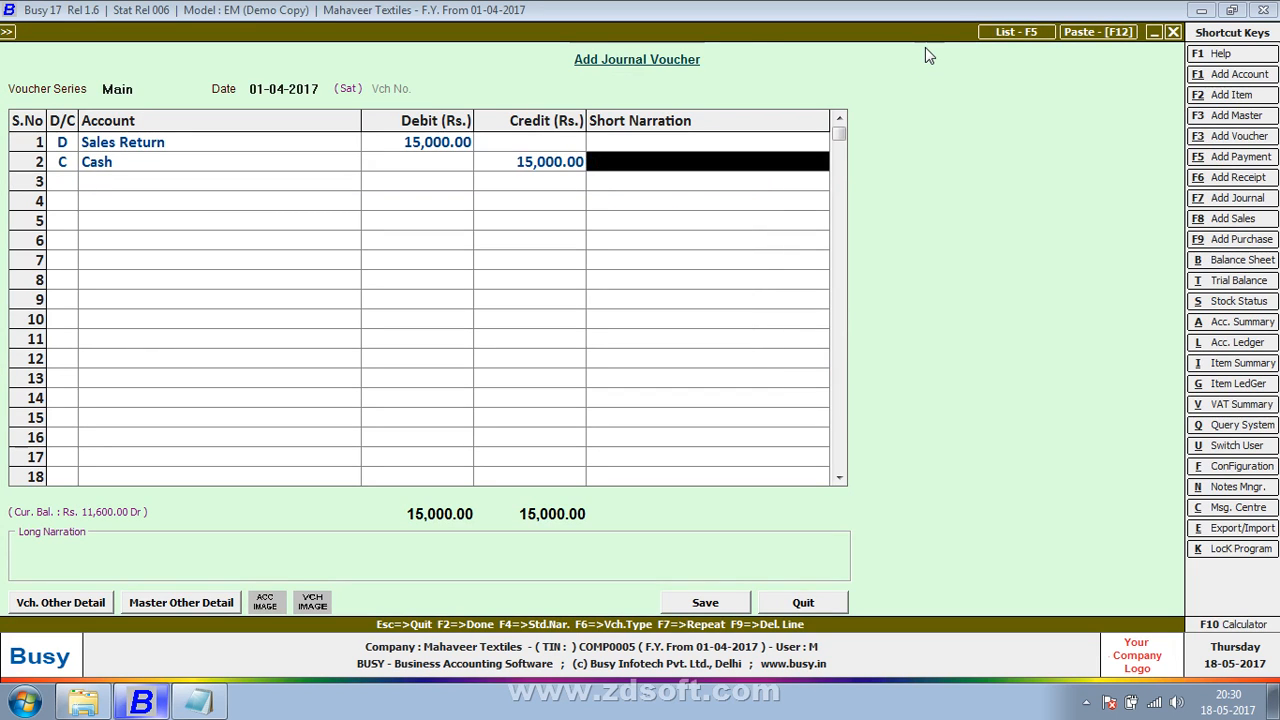
Step: Enter the short narration "sales return in cash" on the Cash credit line and save the voucher with an empty long narration
{"action": "type", "text": "sales "}
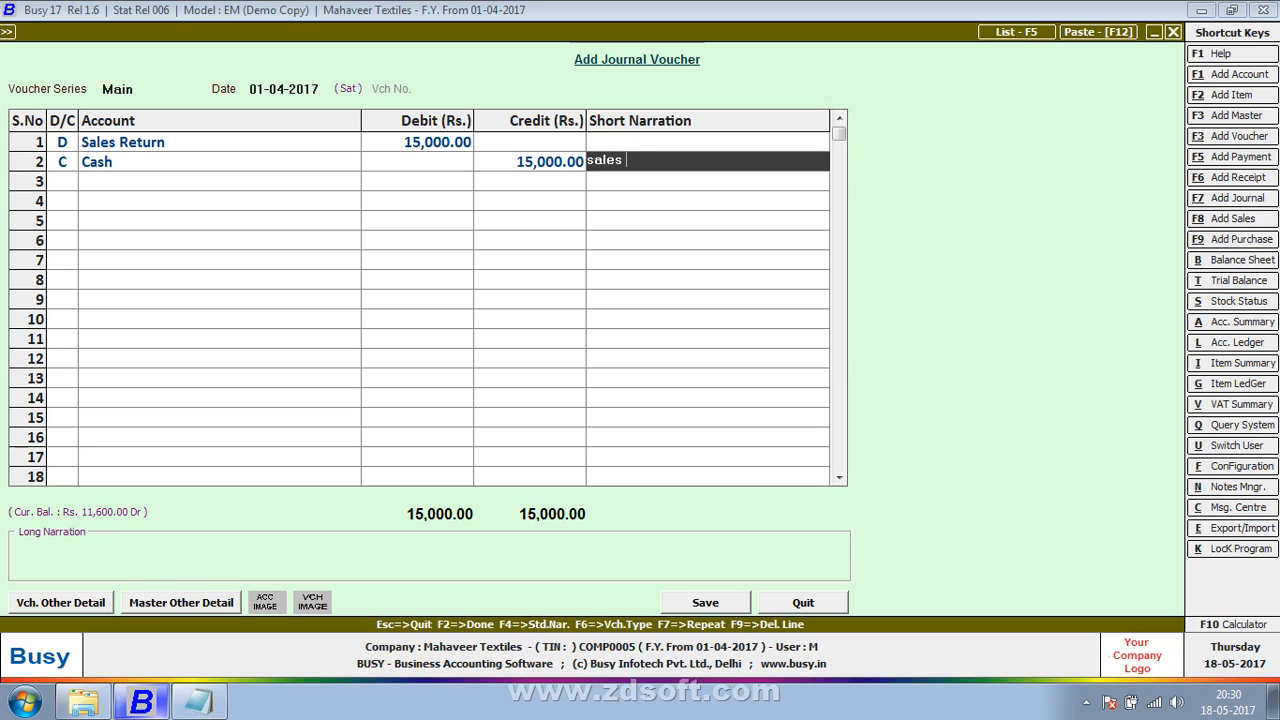
{"action": "type", "text": "return in cash"}
{"action": "key", "text": "Return"}
{"action": "key", "text": "Return"}
{"action": "key", "text": "Return"}
{"action": "key", "text": "Return"}
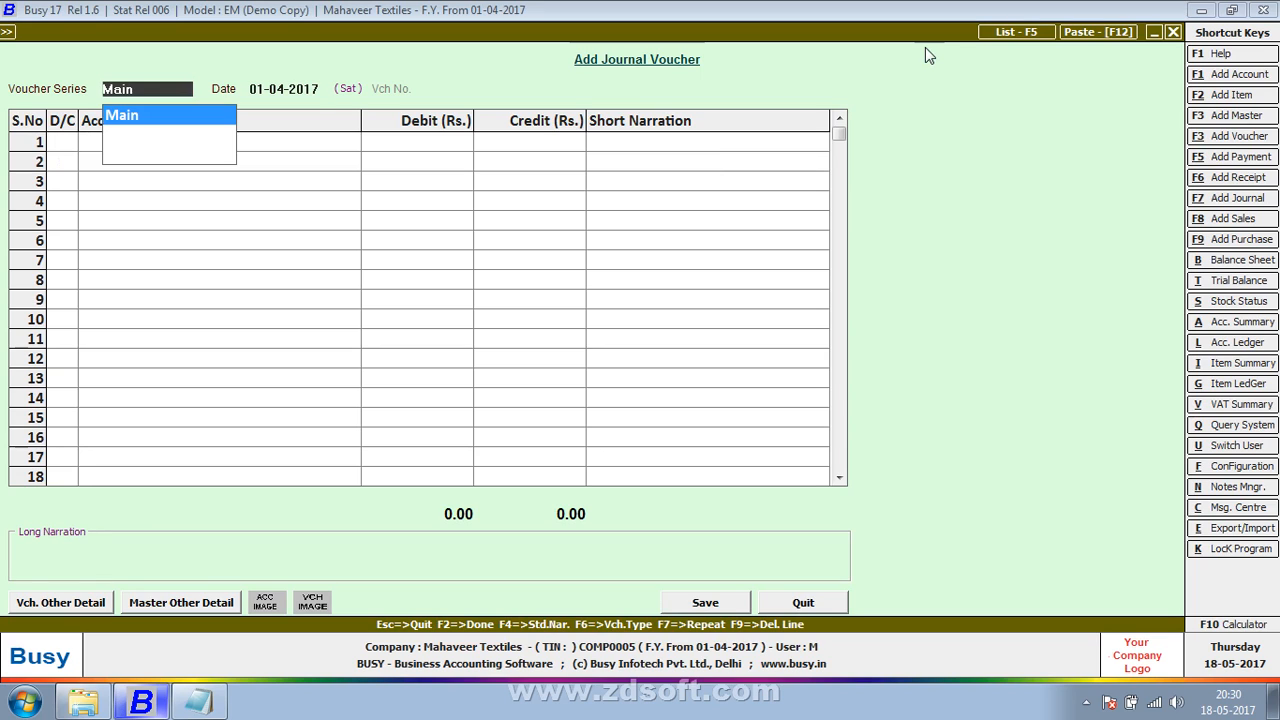
Step: Start a Main series journal voucher dated 01-04-2017 and debit Sales Return with Rs. 1,000 on line 1
{"action": "key", "text": "Return"}
{"action": "key", "text": "Return"}
{"action": "key", "text": "Return"}
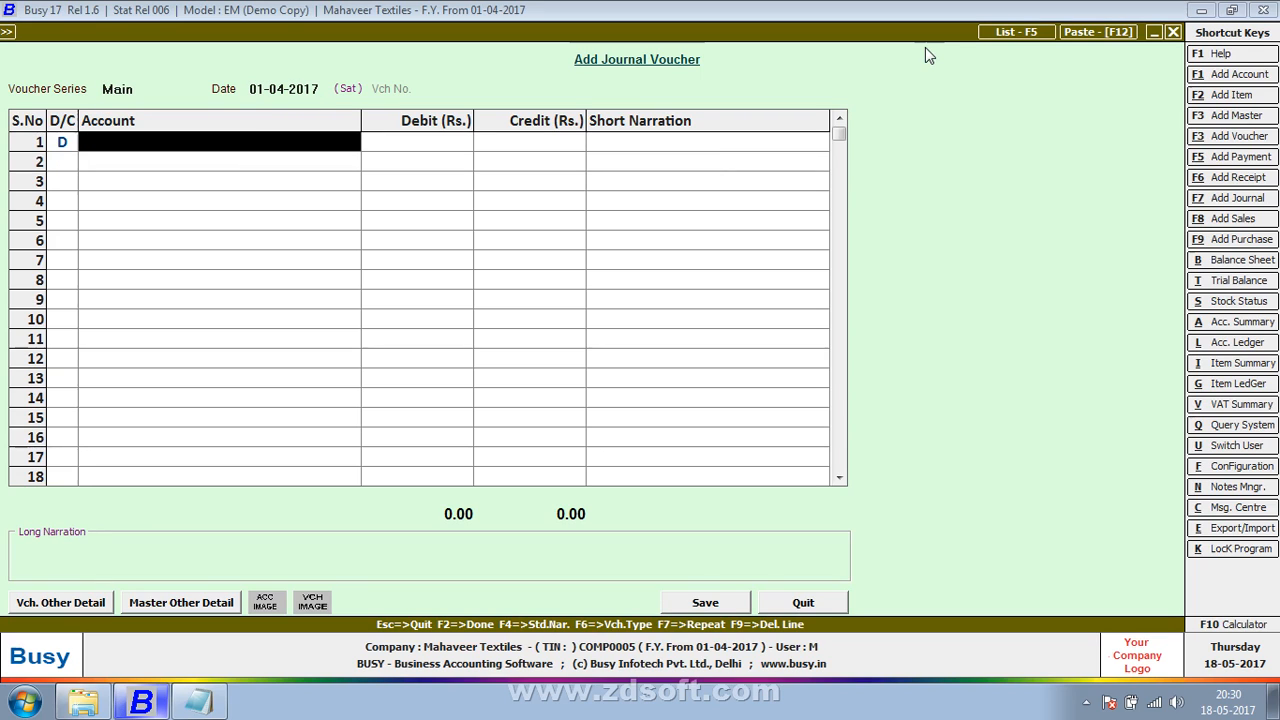
{"action": "type", "text": "sales"}
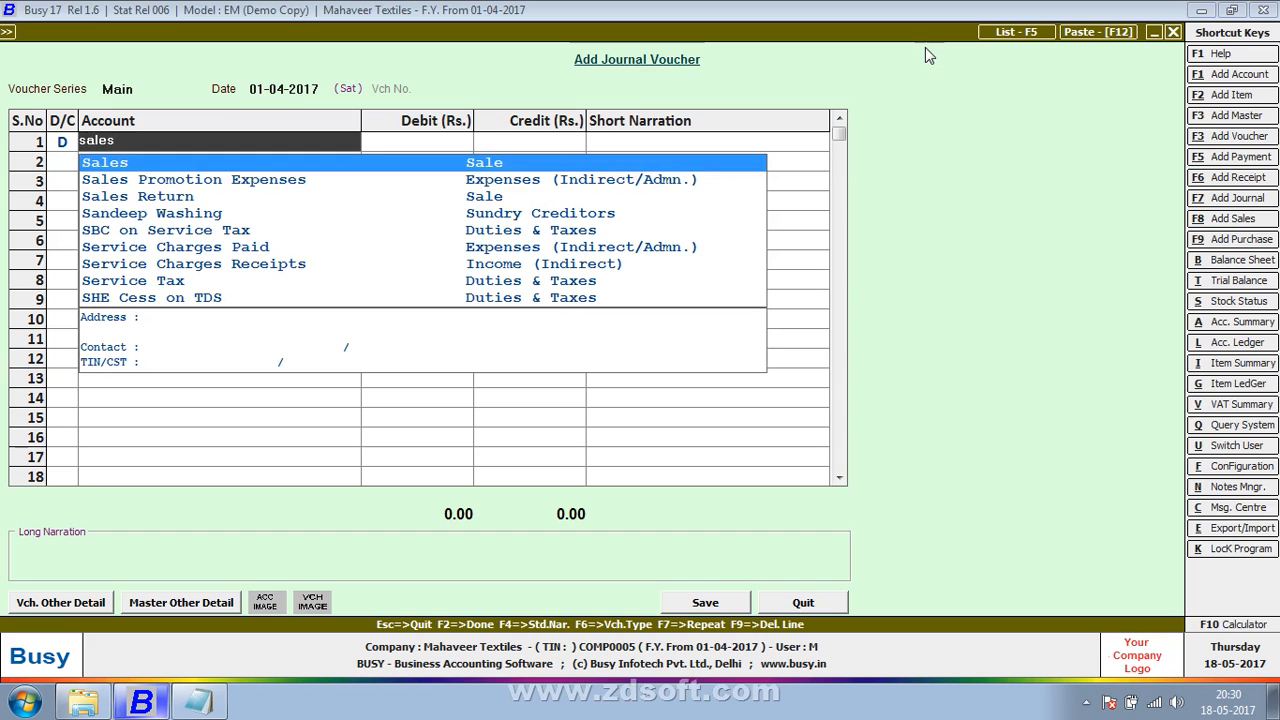
{"action": "key", "text": "Down"}
{"action": "key", "text": "Down"}
{"action": "key", "text": "Return"}
{"action": "type", "text": "1000"}
{"action": "key", "text": "Return"}
{"action": "key", "text": "Return"}
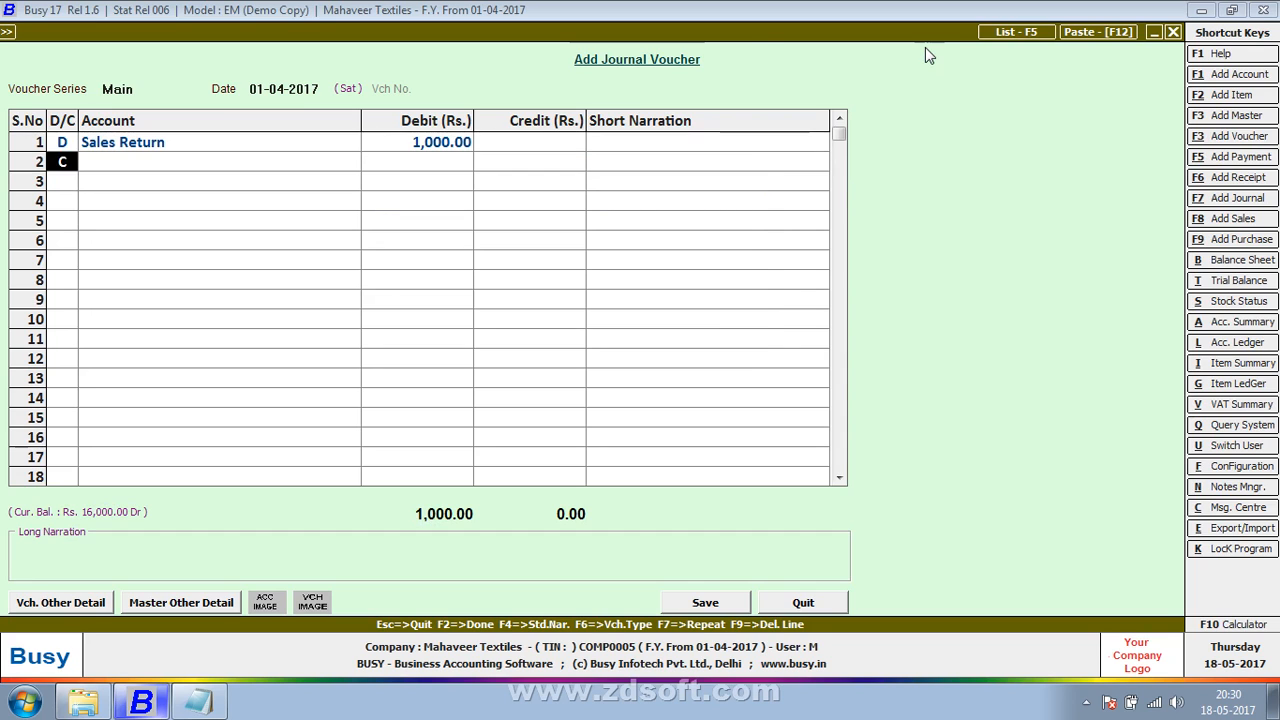
Step: Credit Vinayak Corporation Company with Rs. 1,000 on line 2 of the sales return voucher
{"action": "key", "text": "Return"}
{"action": "type", "text": "vin"}
{"action": "key", "text": "Return"}
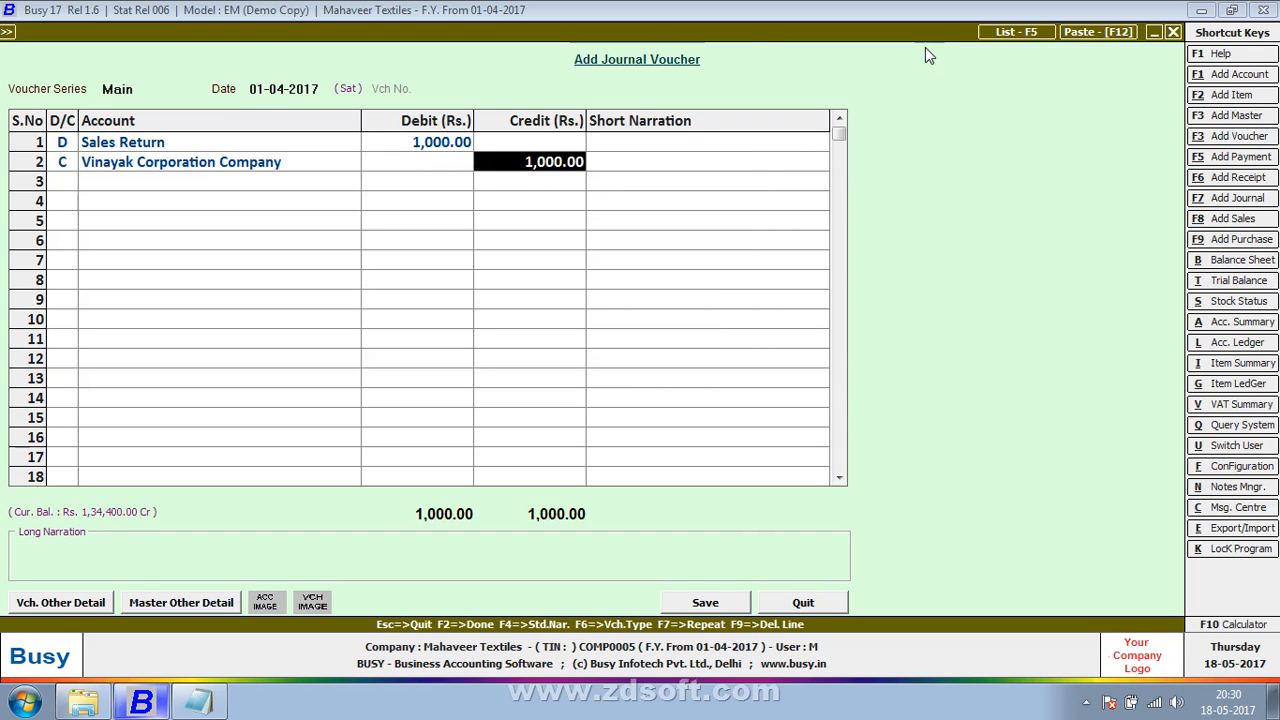
{"action": "key", "text": "Return"}
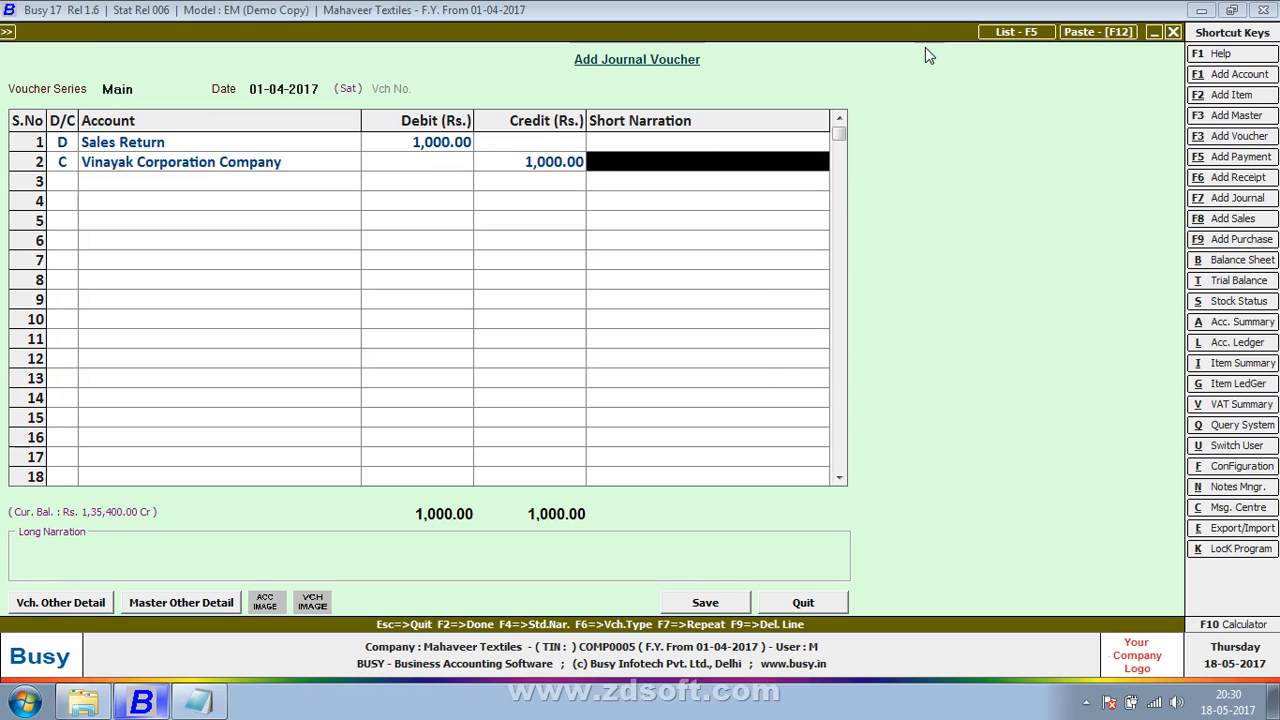
Step: Enter the short narration "sales in credit" on the Vinayak Corporation Company line and save the voucher with an empty long narration
{"action": "type", "text": "sales in "}
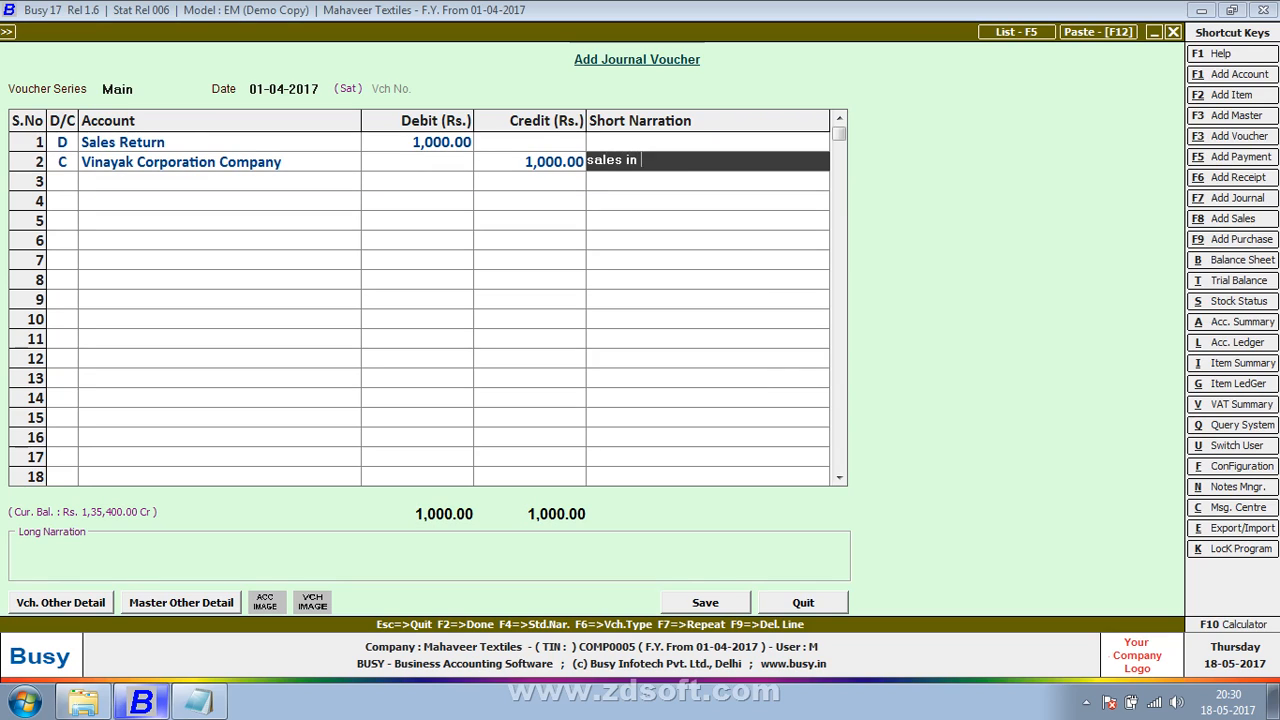
{"action": "type", "text": "credit"}
{"action": "key", "text": "Return"}
{"action": "key", "text": "Return"}
{"action": "key", "text": "Return"}
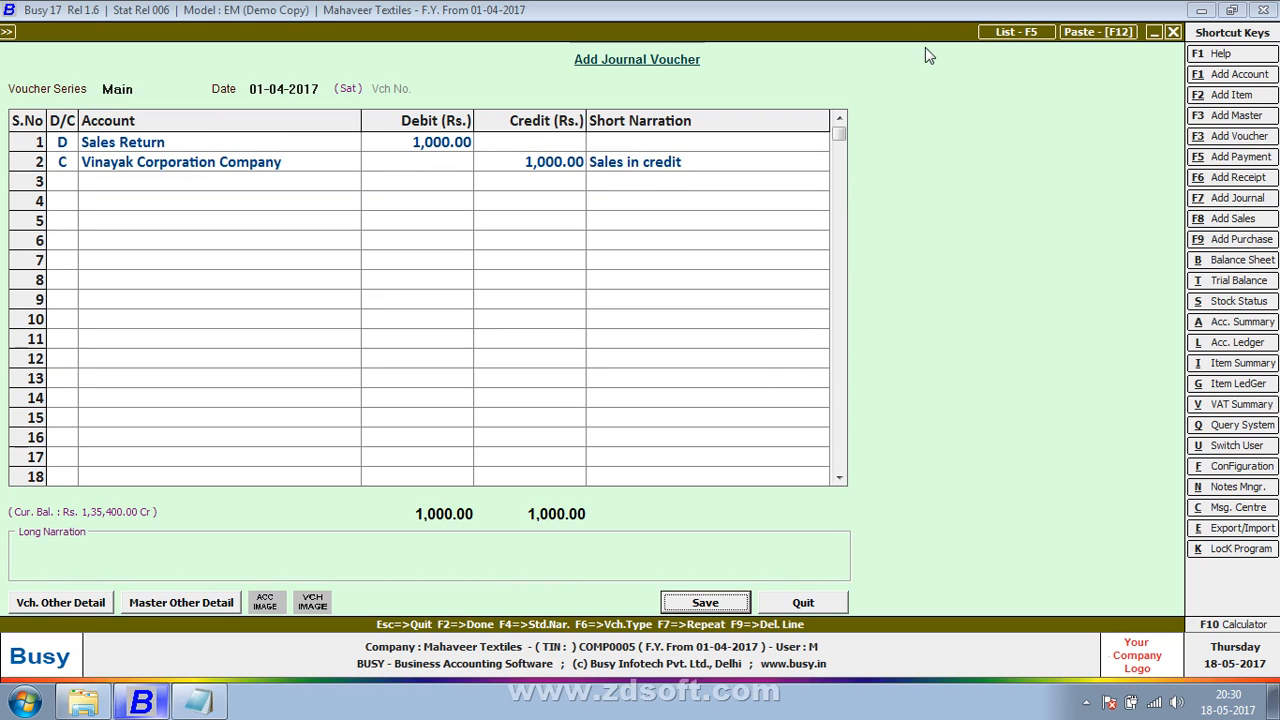
{"action": "key", "text": "Return"}
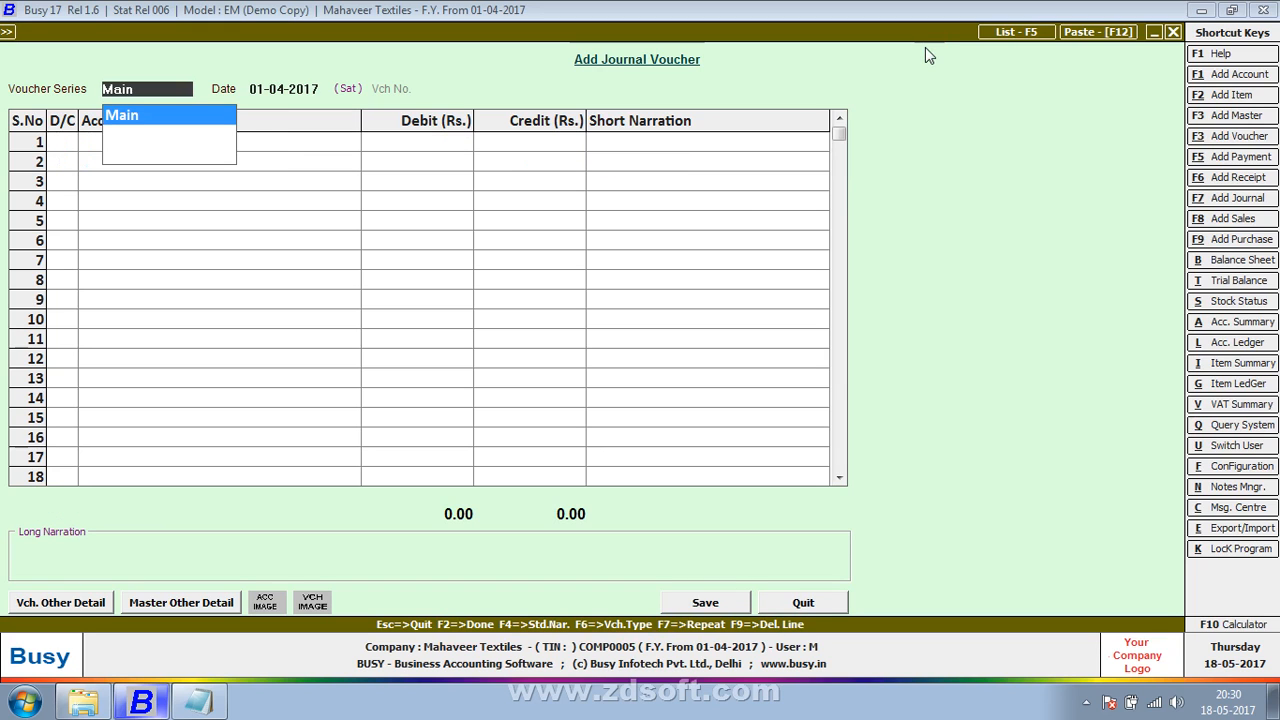
Step: Switch to the Notepad notes and add the debit line "Purchases A/C Dr......." below the sales return entry
{"action": "key", "text": "super+Tab"}
{"action": "key", "text": "alt+Tab"}
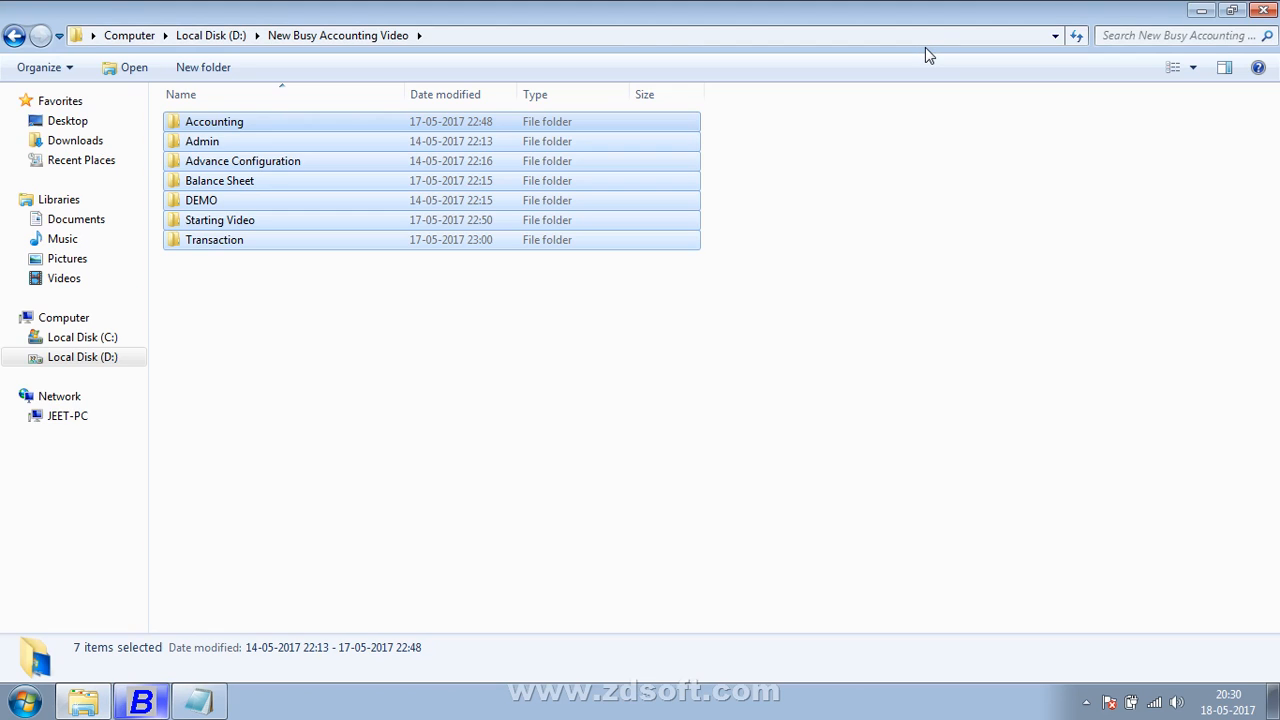
{"action": "key", "text": "alt+Tab"}
{"action": "key", "text": "alt+Tab"}
{"action": "key", "text": "alt+Tab"}
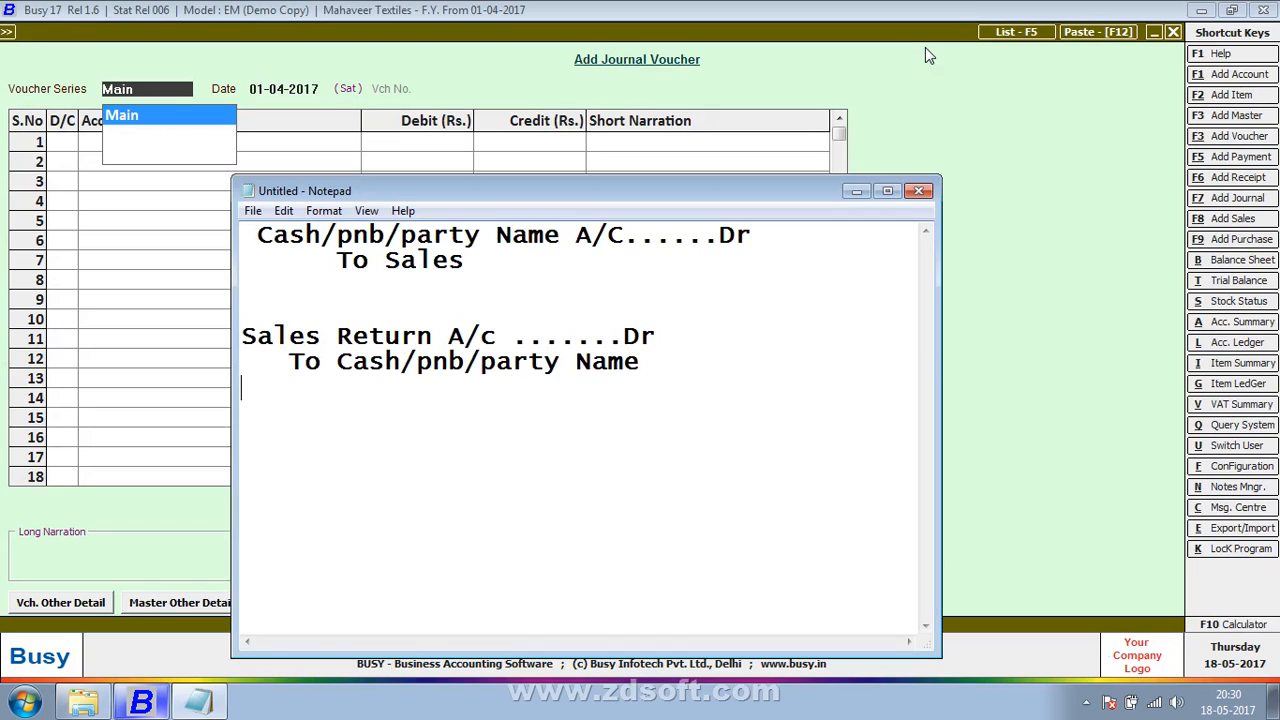
{"action": "type", "text": "Purchases Ax"}
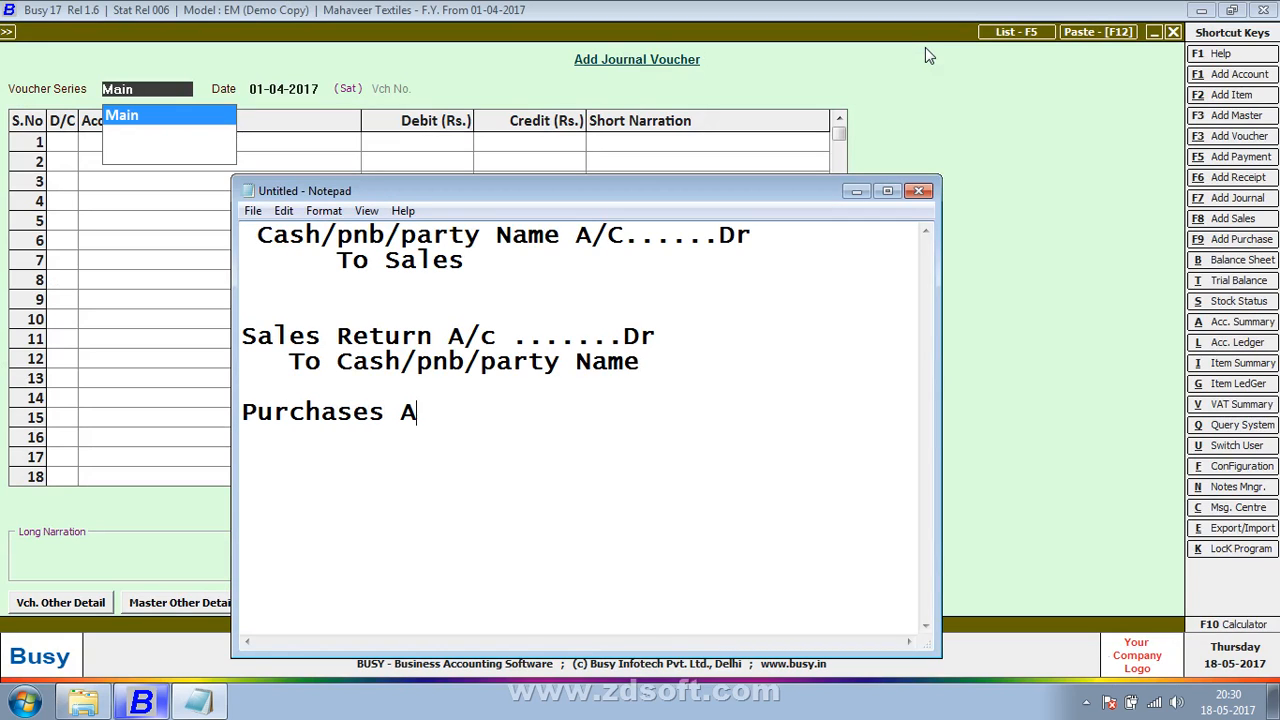
{"action": "key", "text": "BackSpace"}
{"action": "type", "text": "/x"}
{"action": "key", "text": "BackSpace"}
{"action": "key", "text": "BackSpace"}
{"action": "type", "text": "C    d"}
{"action": "key", "text": "BackSpace"}
{"action": "type", "text": "D"}
{"action": "key", "text": "BackSpace"}
{"action": "type", "text": "r......."}
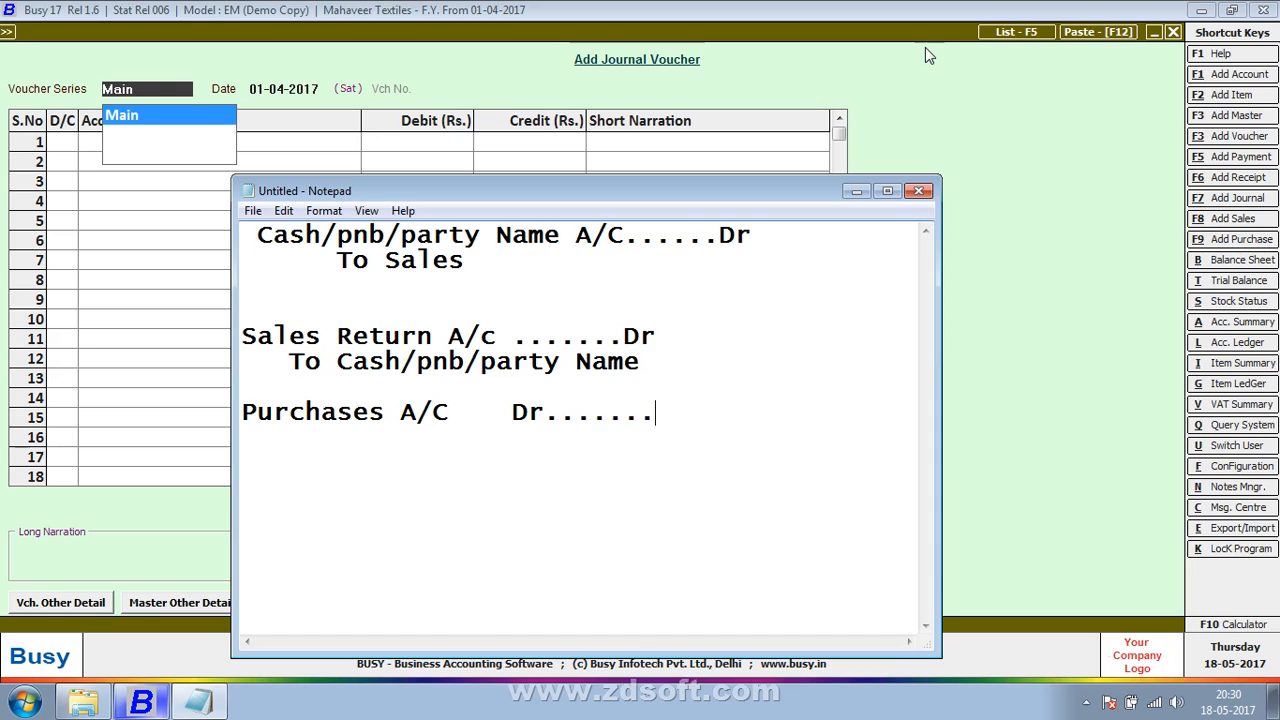
Step: Add the indented credit line "To cash/bank/party name (Credit)" under the Purchases entry
{"action": "key", "text": "Return"}
{"action": "type", "text": "To cash/p"}
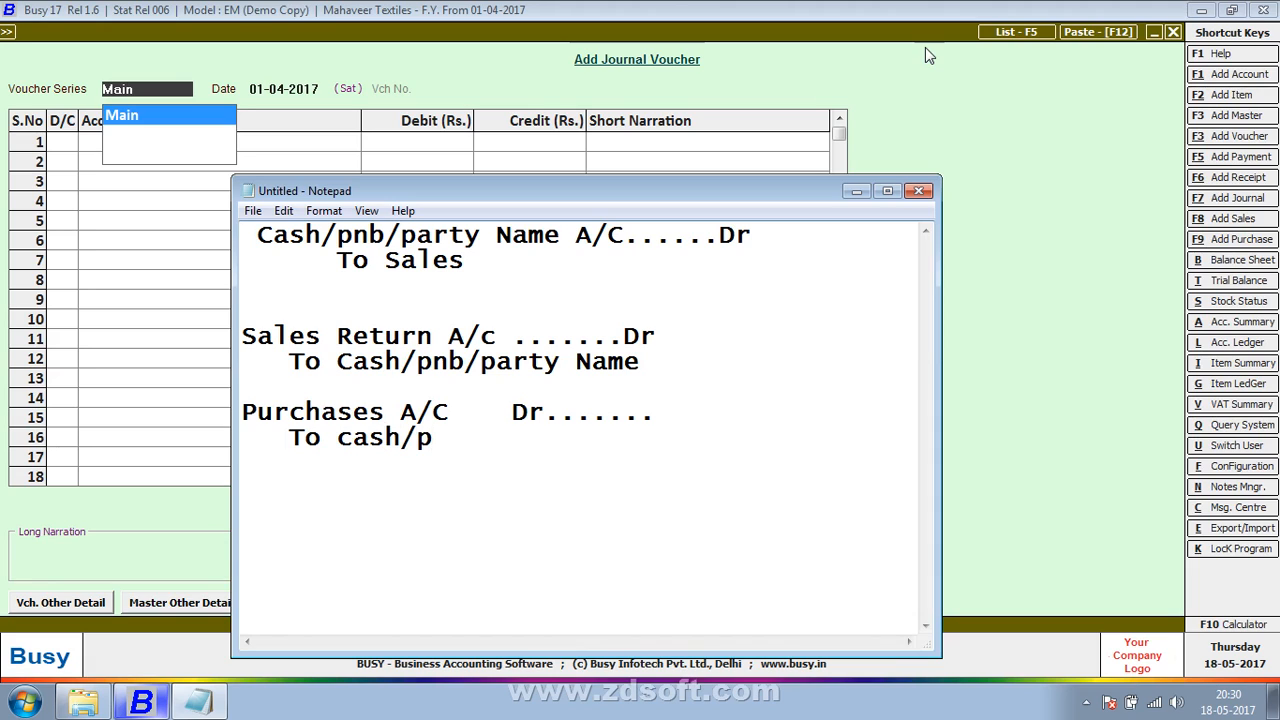
{"action": "key", "text": "BackSpace"}
{"action": "type", "text": "bank/par"}
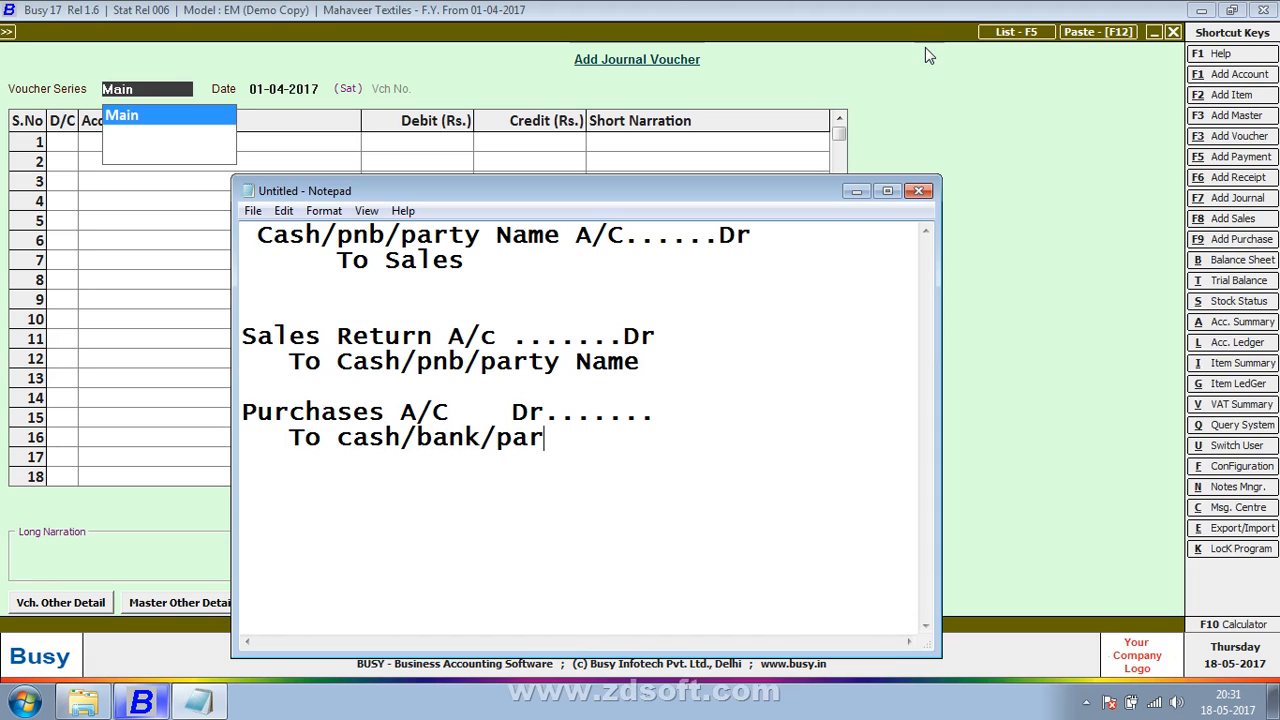
{"action": "type", "text": "ty name (Credut="}
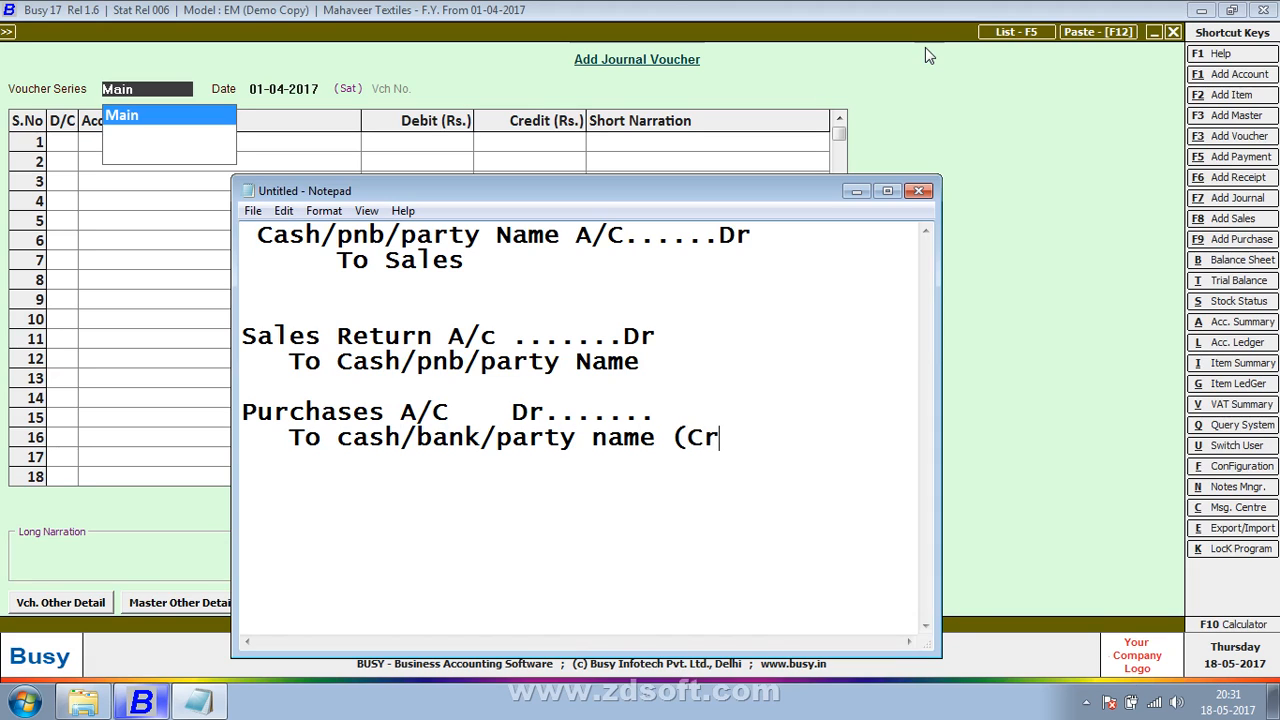
{"action": "key", "text": "BackSpace"}
{"action": "key", "text": "BackSpace"}
{"action": "key", "text": "BackSpace"}
{"action": "type", "text": "it"}
{"action": "type", "text": ")"}
{"action": "type", "text": "pu"}
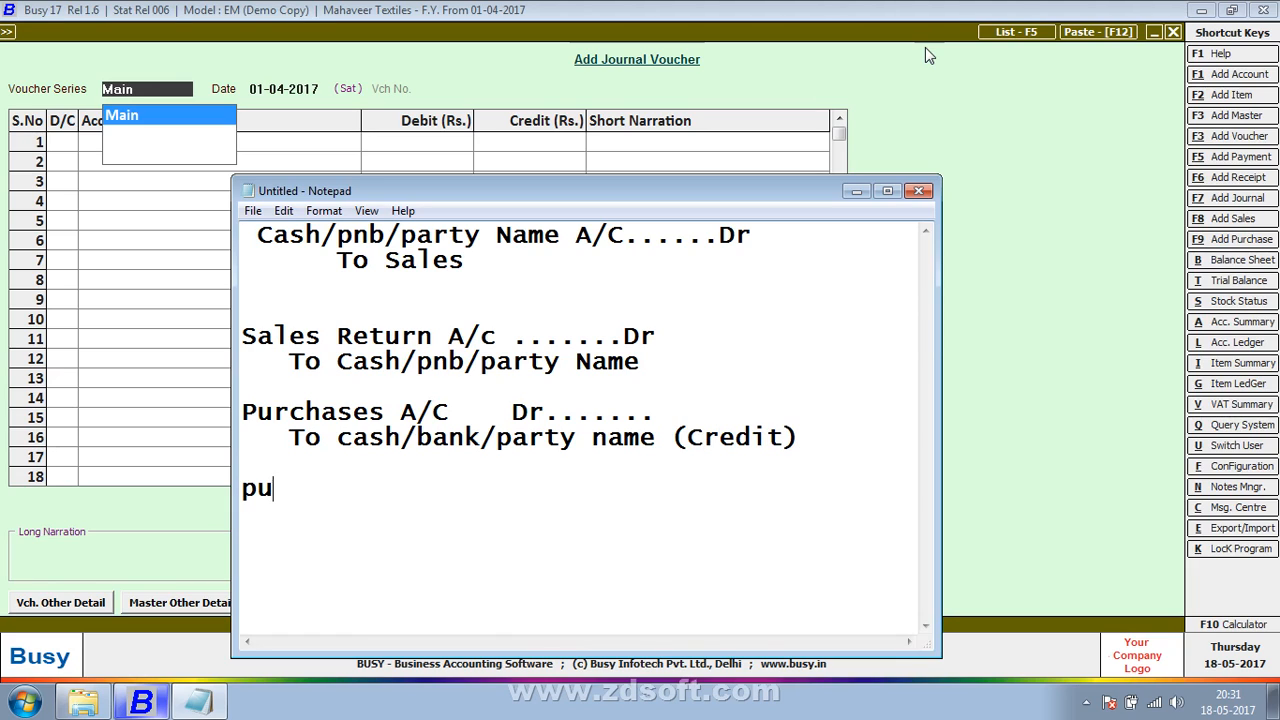
{"action": "type", "text": "rc"}
{"action": "key", "text": "BackSpace"}
{"action": "key", "text": "BackSpace"}
{"action": "key", "text": "BackSpace"}
{"action": "key", "text": "BackSpace"}
Step: Write the debit line "cash/bank/party a/c dr" below the Purchases entry and start a new line under it
{"action": "type", "text": "cash/bank"}
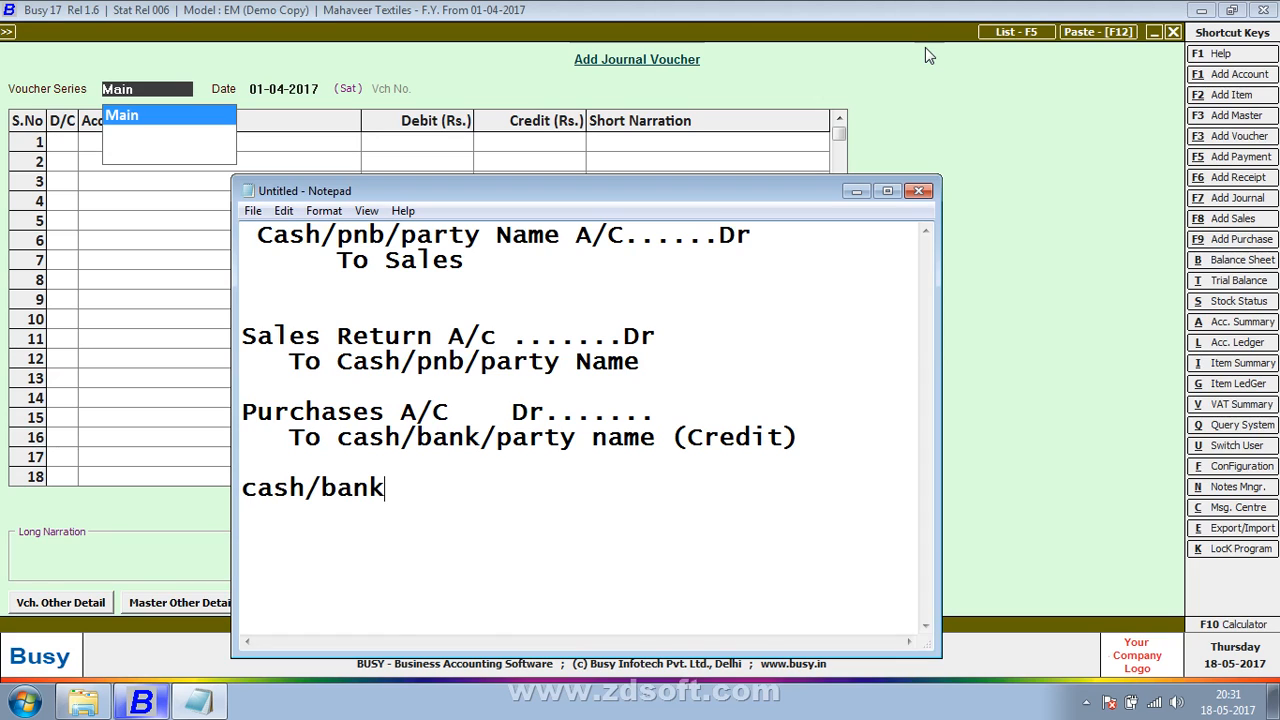
{"action": "type", "text": "/paryt"}
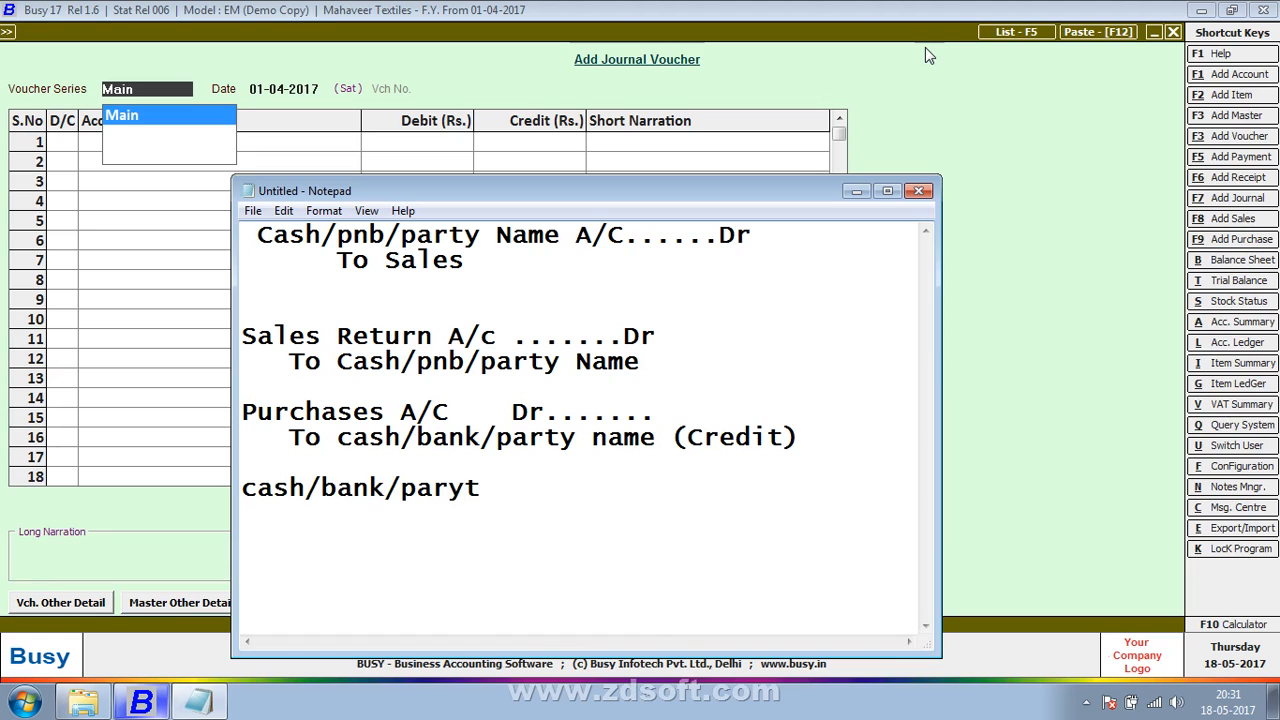
{"action": "key", "text": "BackSpace"}
{"action": "key", "text": "BackSpace"}
{"action": "type", "text": "ty   ac"}
{"action": "key", "text": "BackSpace"}
{"action": "key", "text": "BackSpace"}
{"action": "type", "text": "/c dr"}
{"action": "key", "text": "Return"}
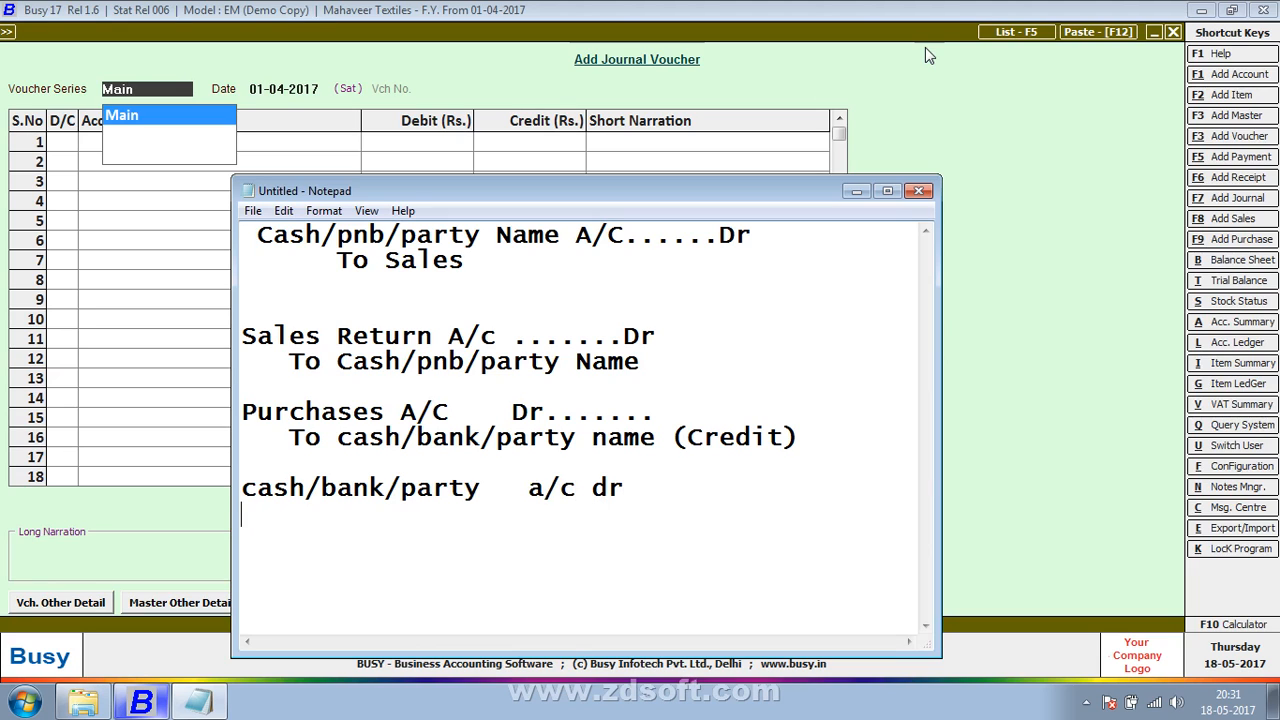
Step: Add the indented credit line "to purchases/purchases return" under the cash/bank/party debit line and start a new line
{"action": "type", "text": "to purchaser"}
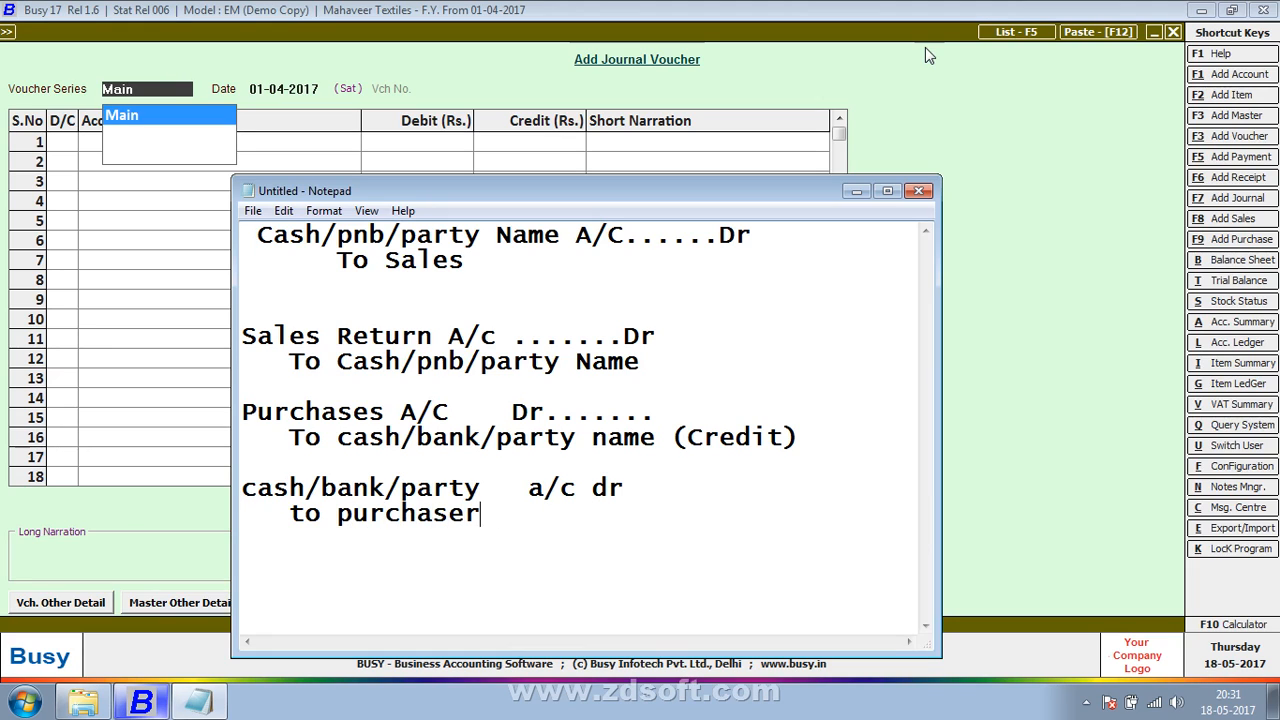
{"action": "key", "text": "BackSpace"}
{"action": "type", "text": "s/pur"}
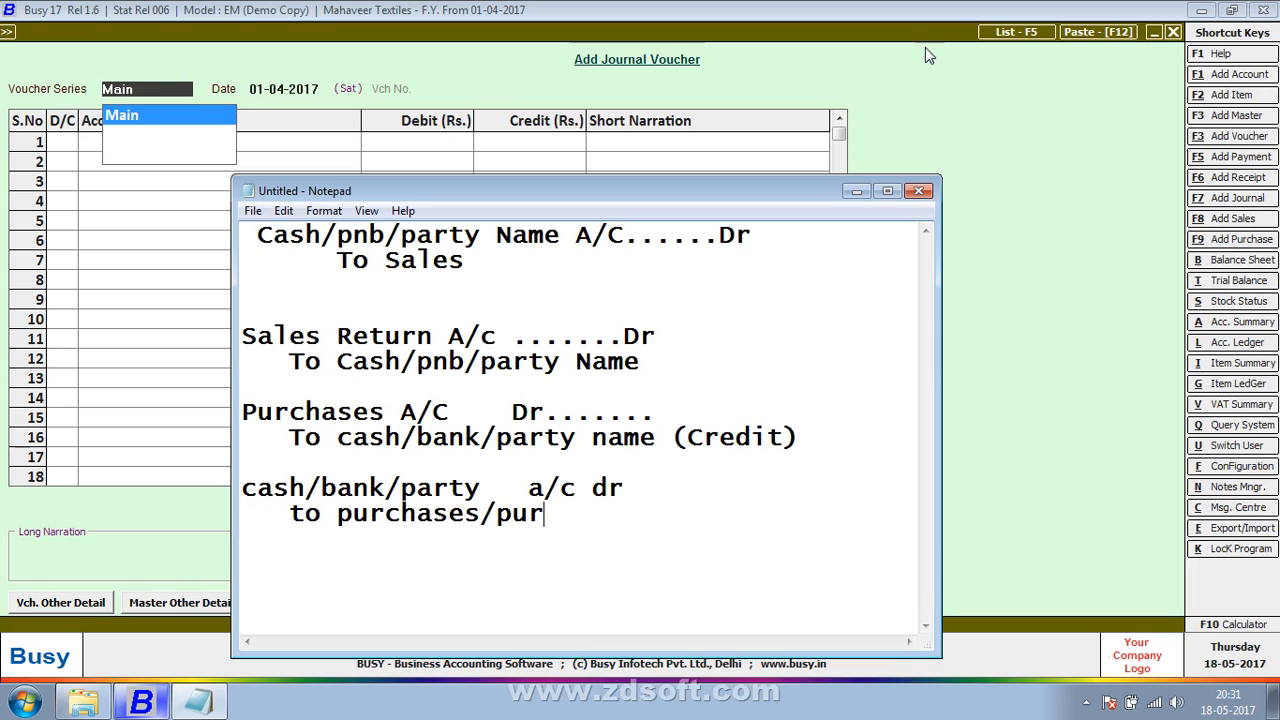
{"action": "type", "text": "chases return"}
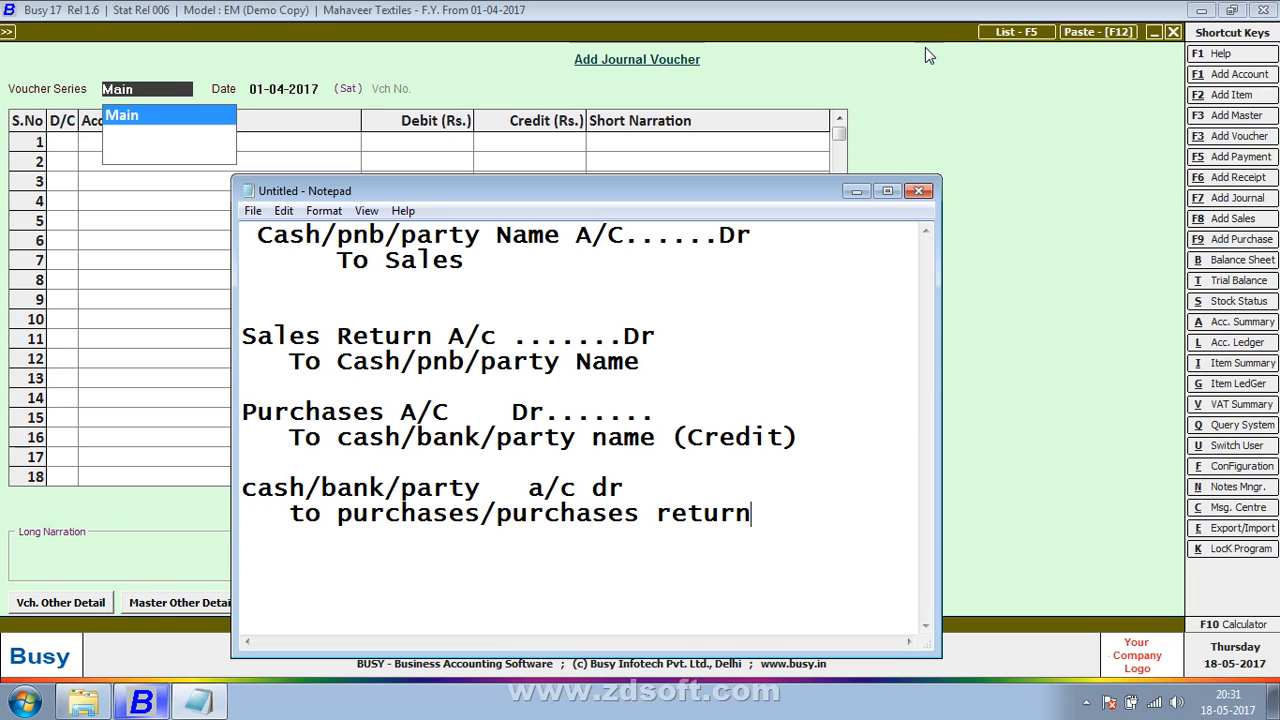
{"action": "key", "text": "Return"}
Step: Switch to Busy and, in a Main series journal voucher dated 01-04-2017, debit the Purchase account with 15,000
{"action": "key", "text": "alt+Tab"}
{"action": "key", "text": "Return"}
{"action": "key", "text": "Return"}
{"action": "key", "text": "Return"}
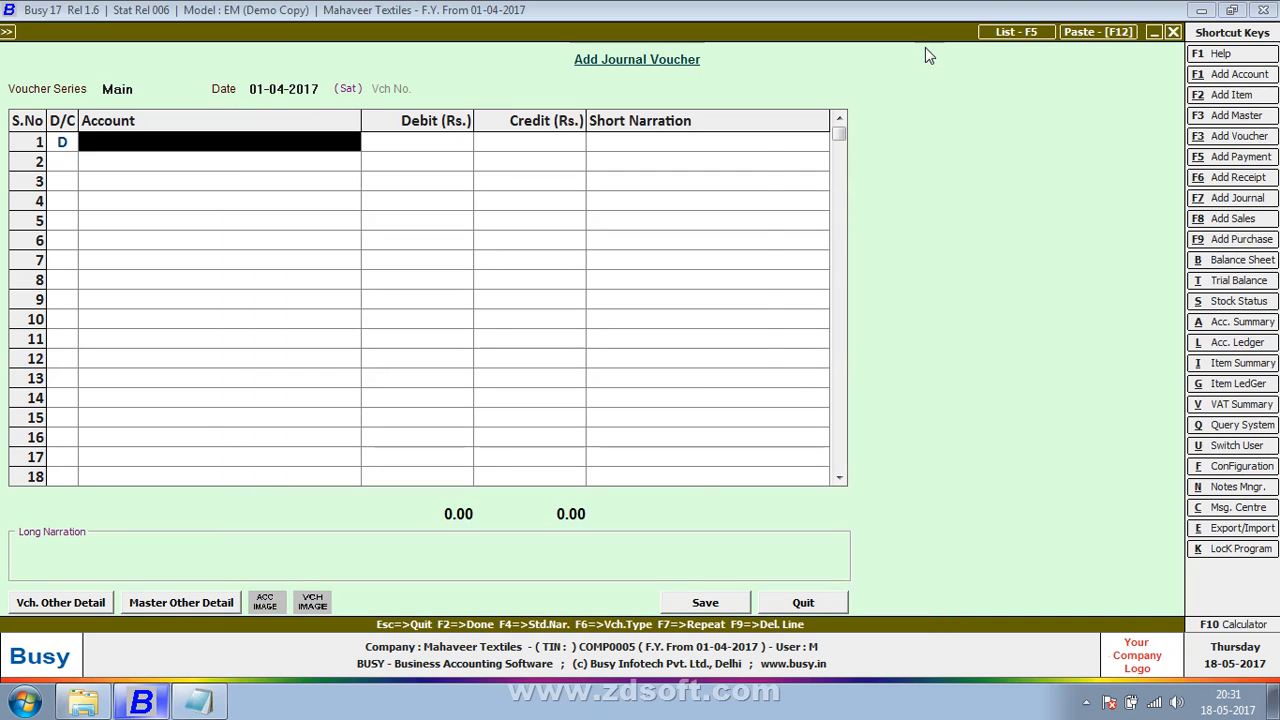
{"action": "type", "text": "purchase"}
{"action": "key", "text": "Return"}
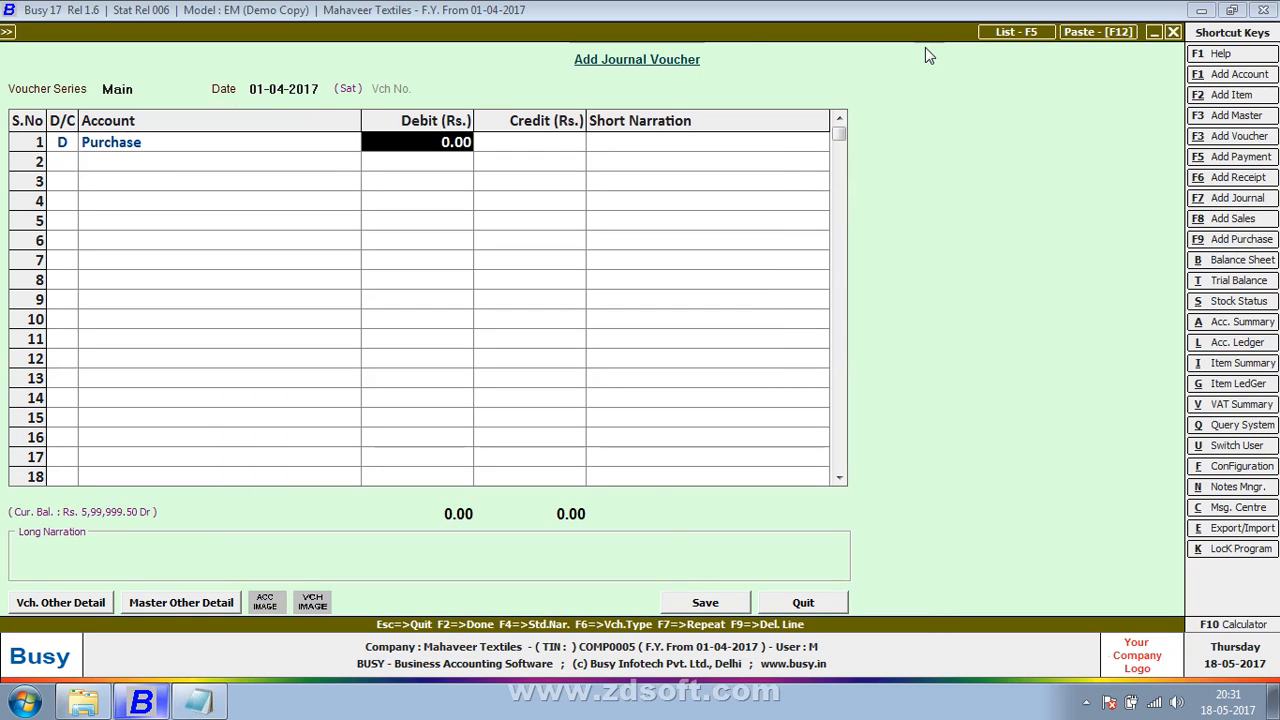
{"action": "type", "text": "15000"}
{"action": "key", "text": "Return"}
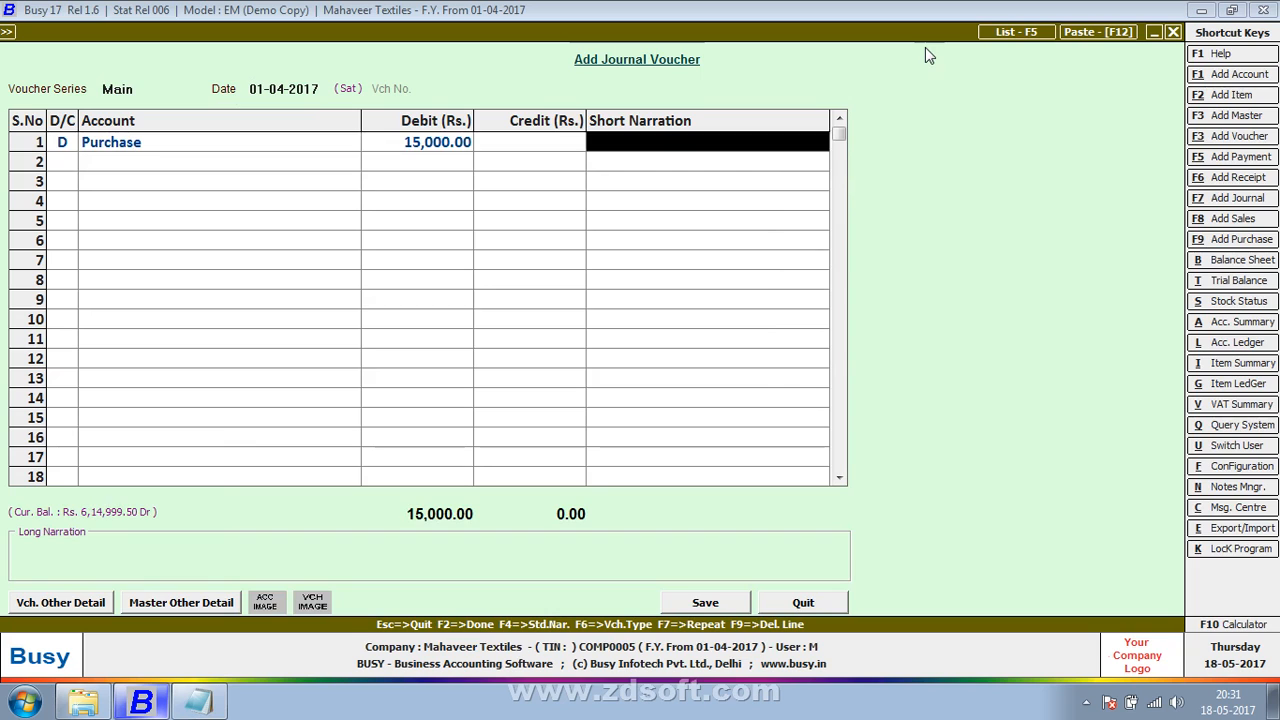
Step: Leave the Purchase line's short narration empty and credit the Cash account with 15,000 on the second line
{"action": "key", "text": "Return"}
{"action": "key", "text": "Return"}
{"action": "type", "text": "cash"}
{"action": "key", "text": "Return"}
Step: Save the cash purchase voucher without narrations, agreeing to continue with the negative cash balance
{"action": "key", "text": "Return"}
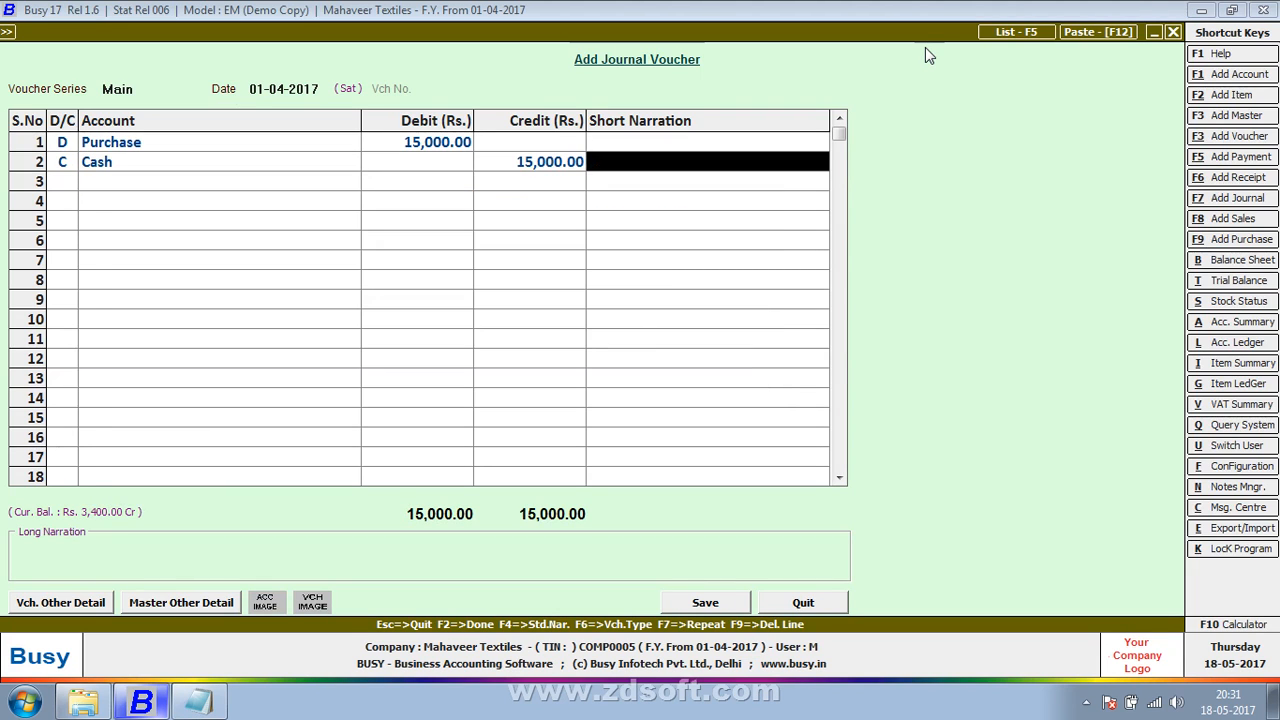
{"action": "key", "text": "Return"}
{"action": "key", "text": "Return"}
{"action": "key", "text": "Return"}
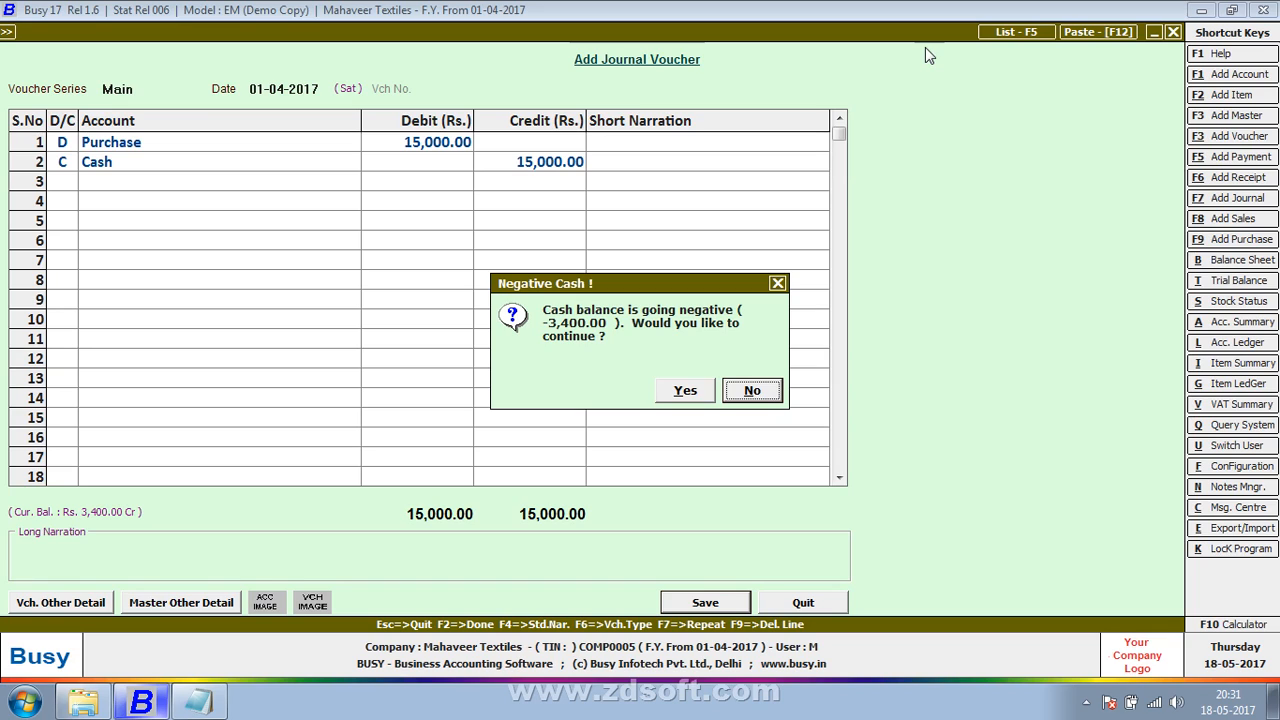
{"action": "key", "text": "Left"}
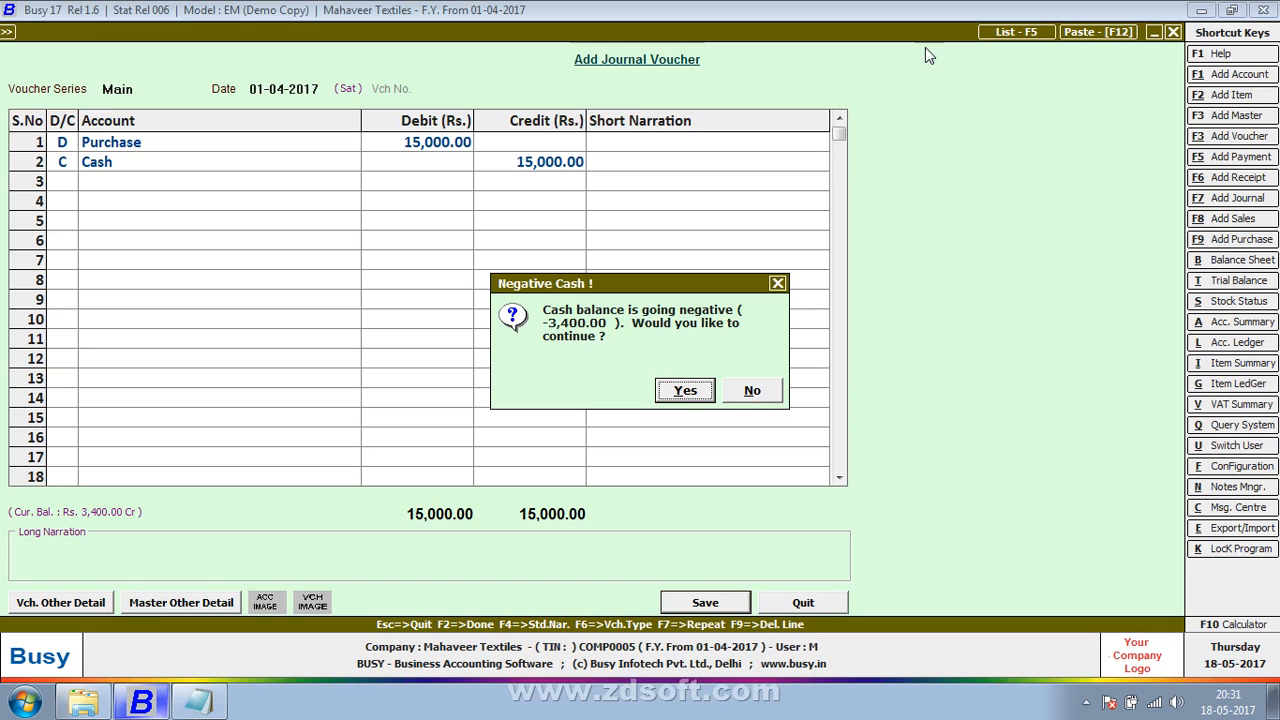
{"action": "key", "text": "Return"}
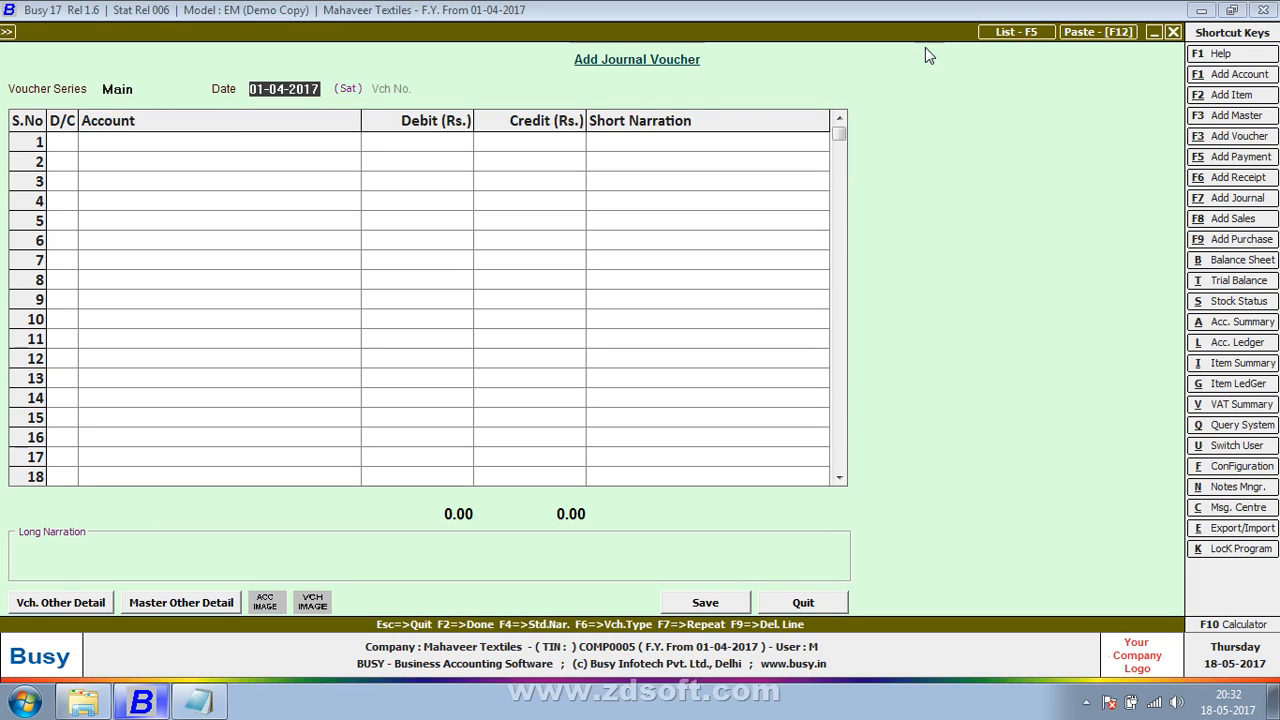
Step: In a new voucher dated 01-04-2017, debit Cash with 1,000 and credit Purchase with 1,000 for the purchase return
{"action": "key", "text": "Return"}
{"action": "key", "text": "Return"}
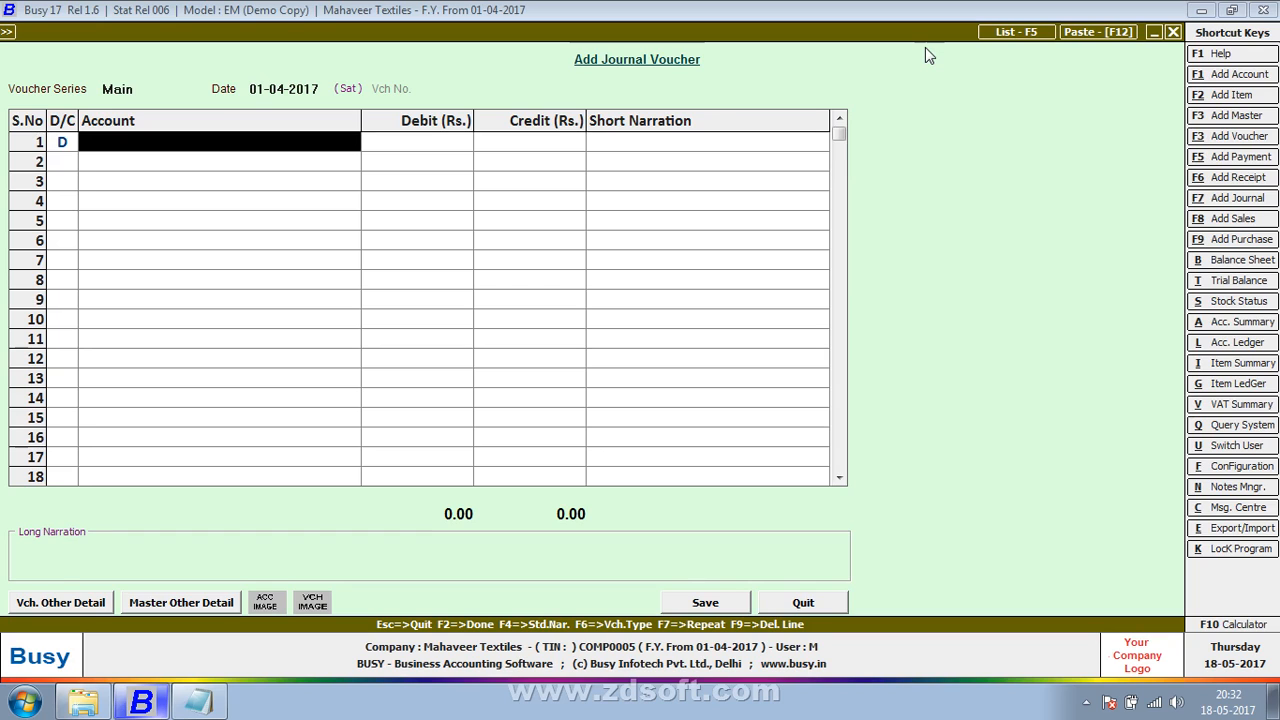
{"action": "type", "text": "cas"}
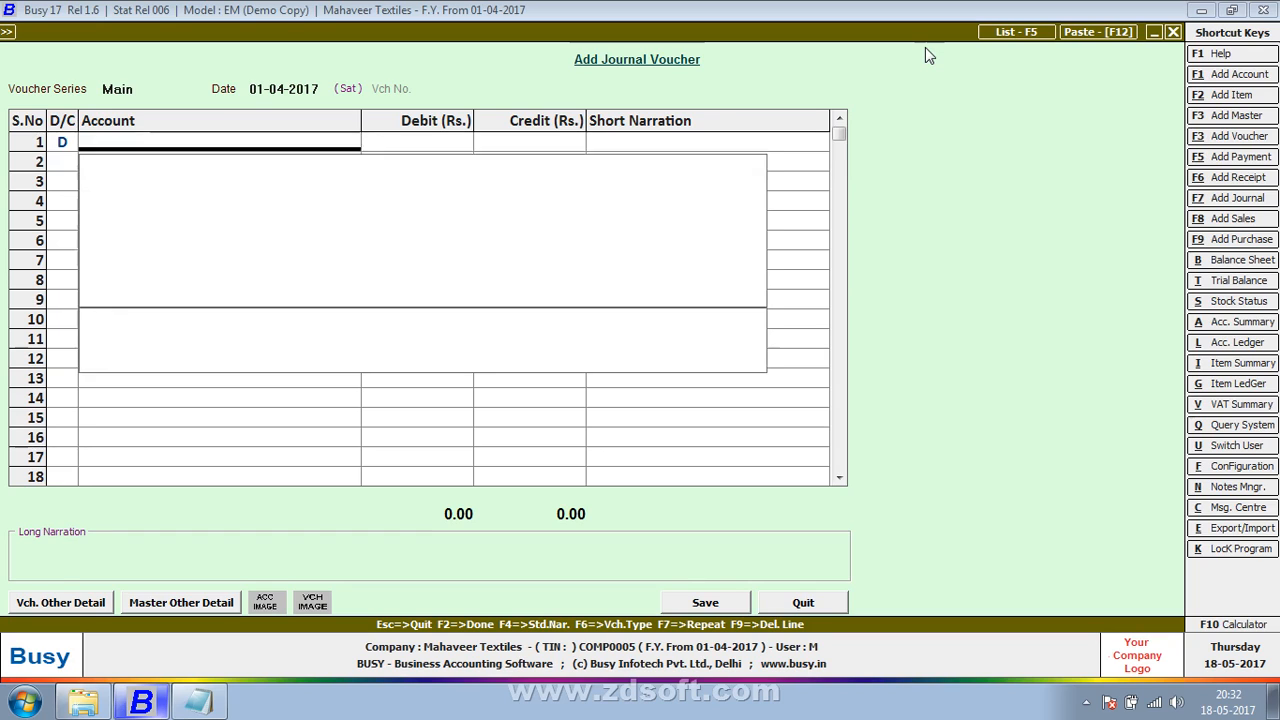
{"action": "key", "text": "Return"}
{"action": "type", "text": "1000"}
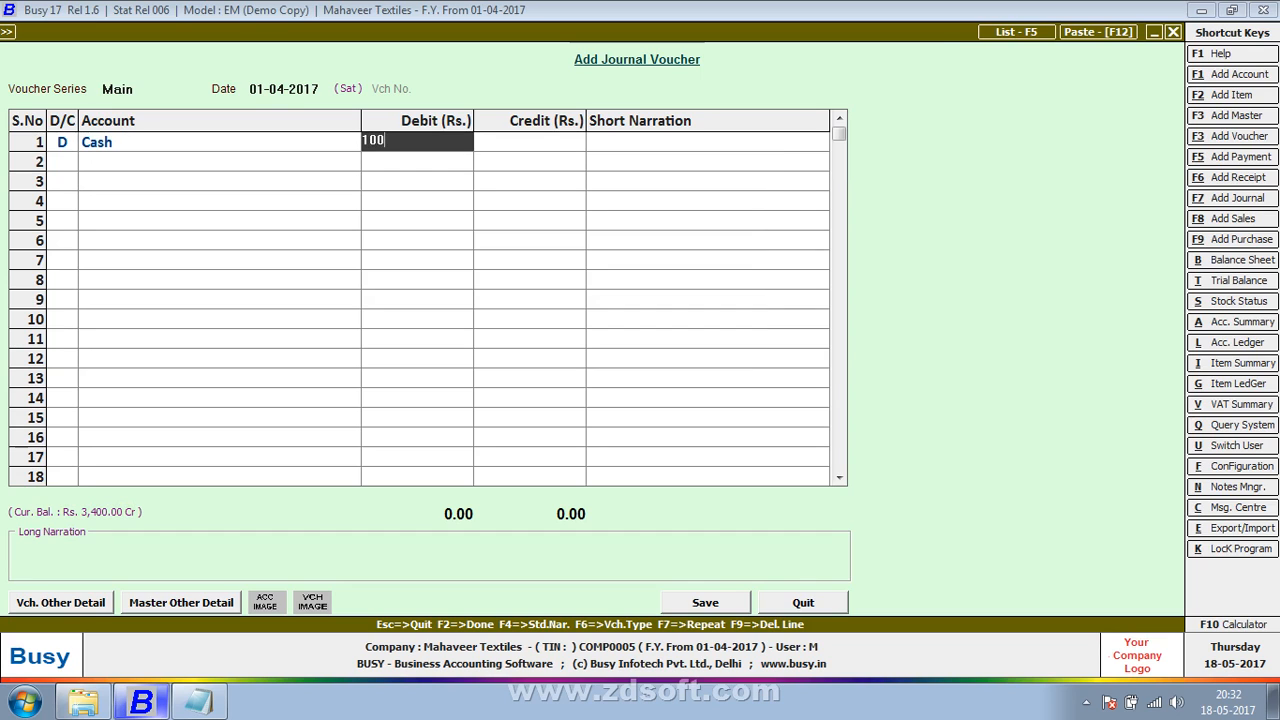
{"action": "key", "text": "Return"}
{"action": "key", "text": "Return"}
{"action": "type", "text": "purchase"}
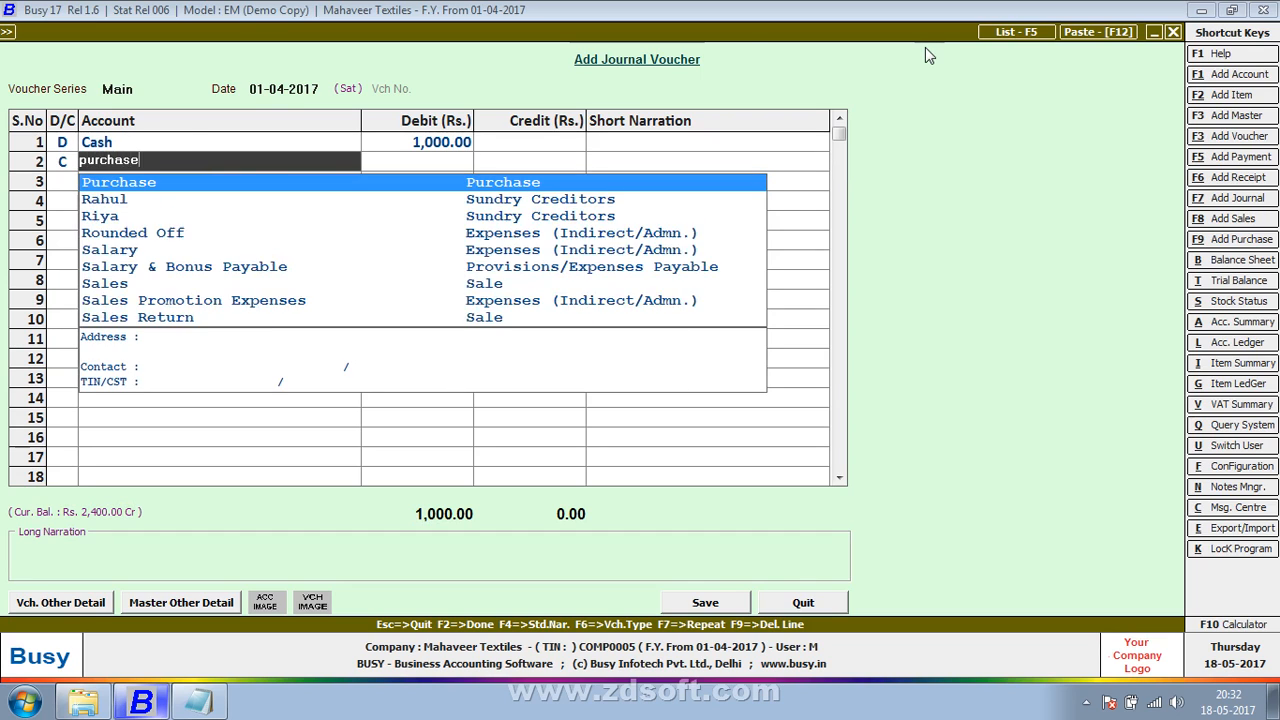
{"action": "key", "text": "Return"}
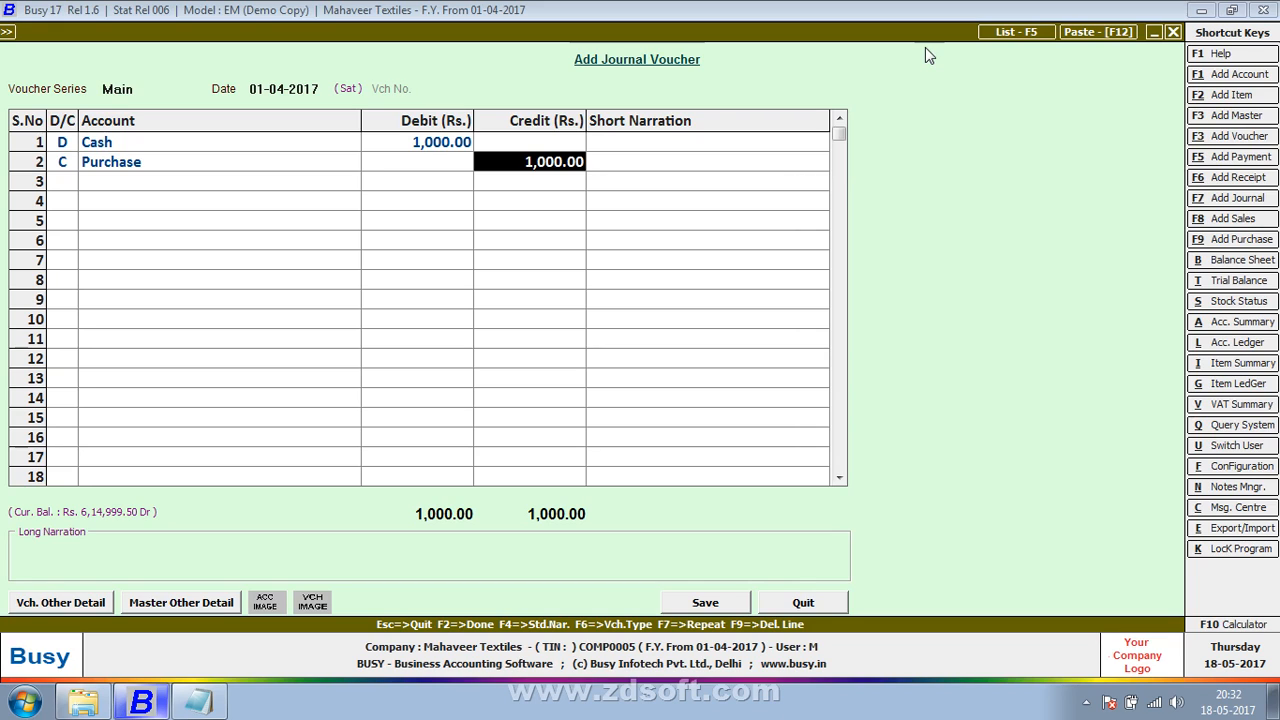
Step: Save the purchase return voucher without narrations and start a new Main series voucher dated 01-04-2017 at its first debit line
{"action": "key", "text": "Return"}
{"action": "key", "text": "Return"}
{"action": "key", "text": "Return"}
{"action": "key", "text": "Return"}
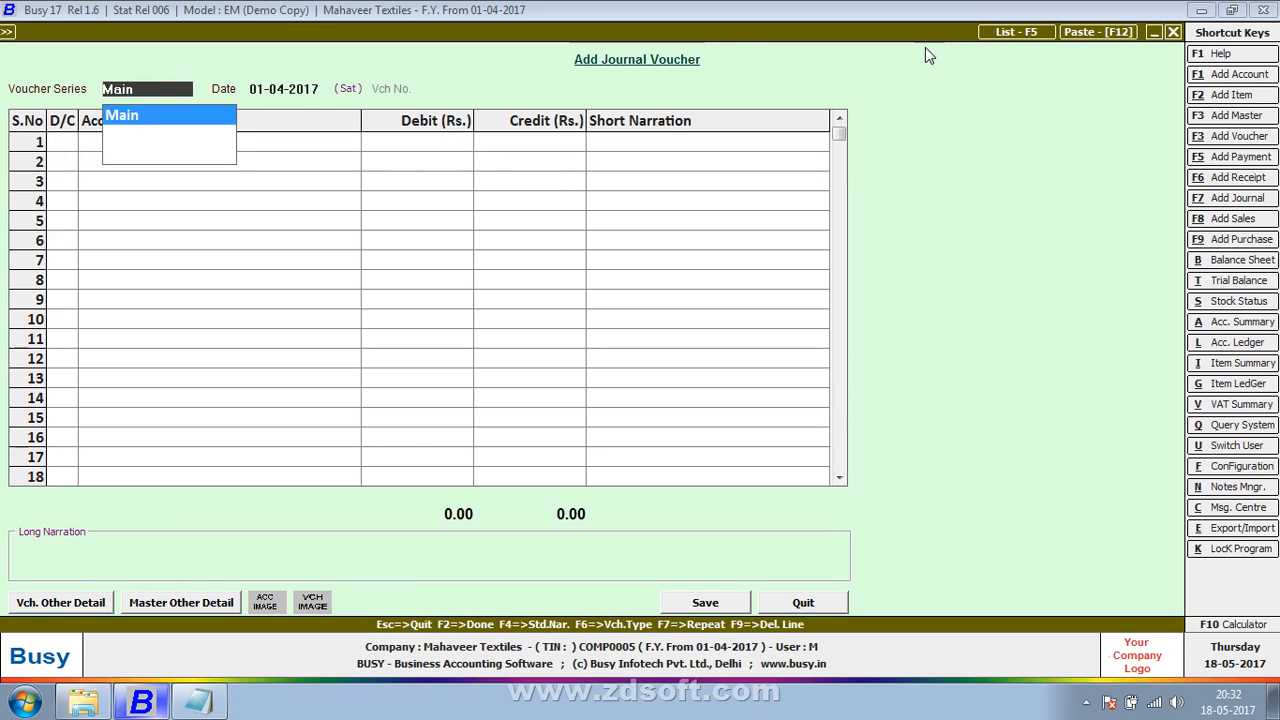
{"action": "key", "text": "Return"}
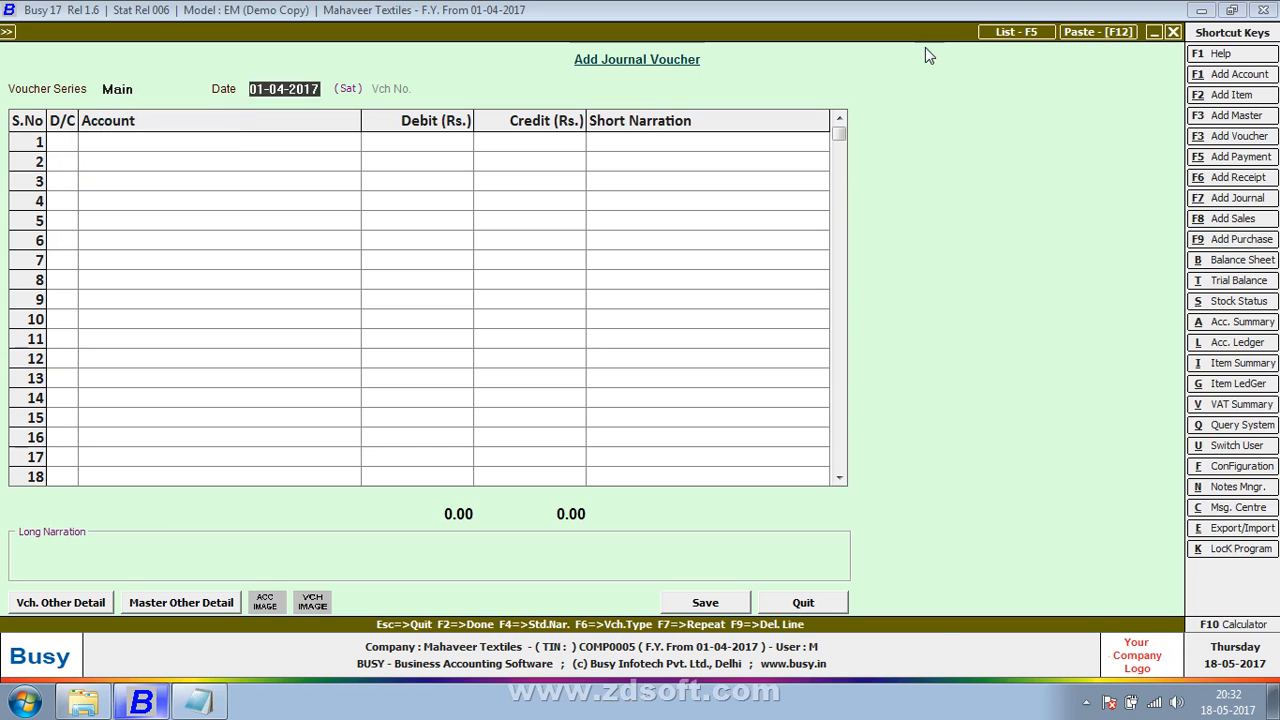
{"action": "key", "text": "Return"}
Step: Switch to Notepad and add the debit line "purchases a/c dr" below the purchases return entry, leaving a blank line between them
{"action": "key", "text": "alt+Tab"}
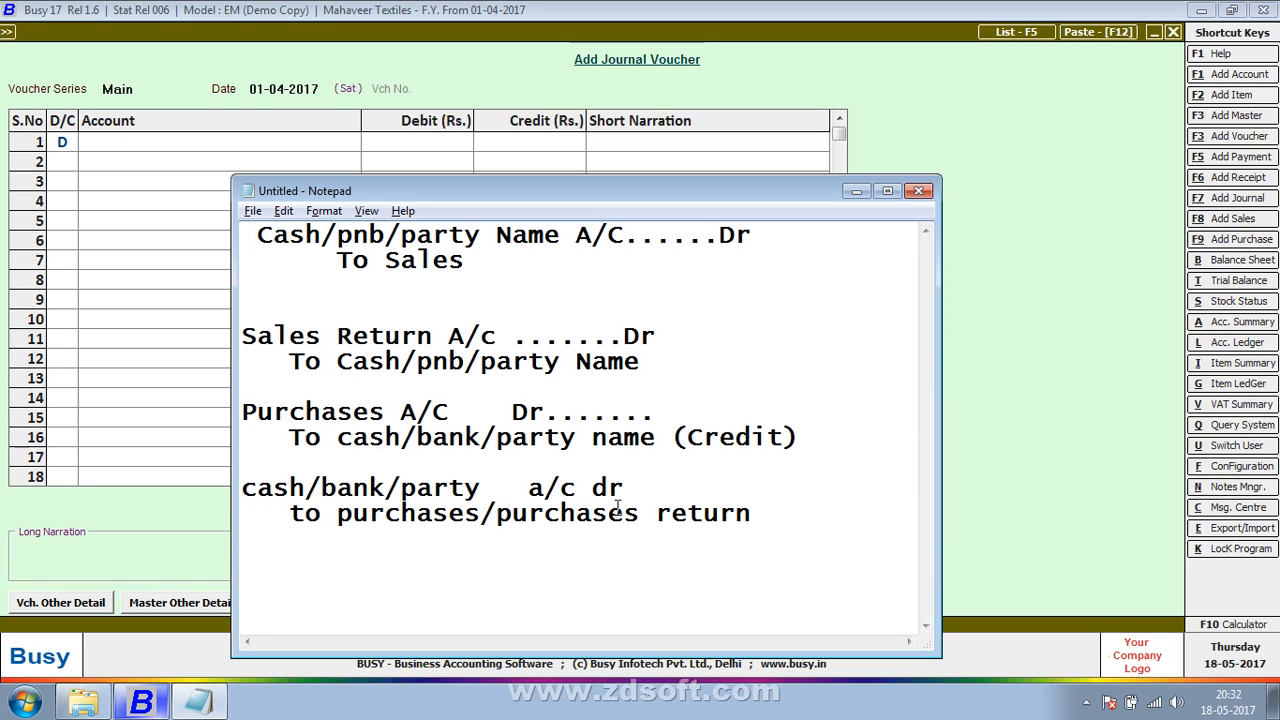
{"action": "left_click", "coordinate": [794, 520]}
{"action": "key", "text": "Return"}
{"action": "key", "text": "Return"}
{"action": "type", "text": "C"}
{"action": "key", "text": "BackSpace"}
{"action": "type", "text": "pui"}
{"action": "key", "text": "BackSpace"}
{"action": "type", "text": "rchase"}
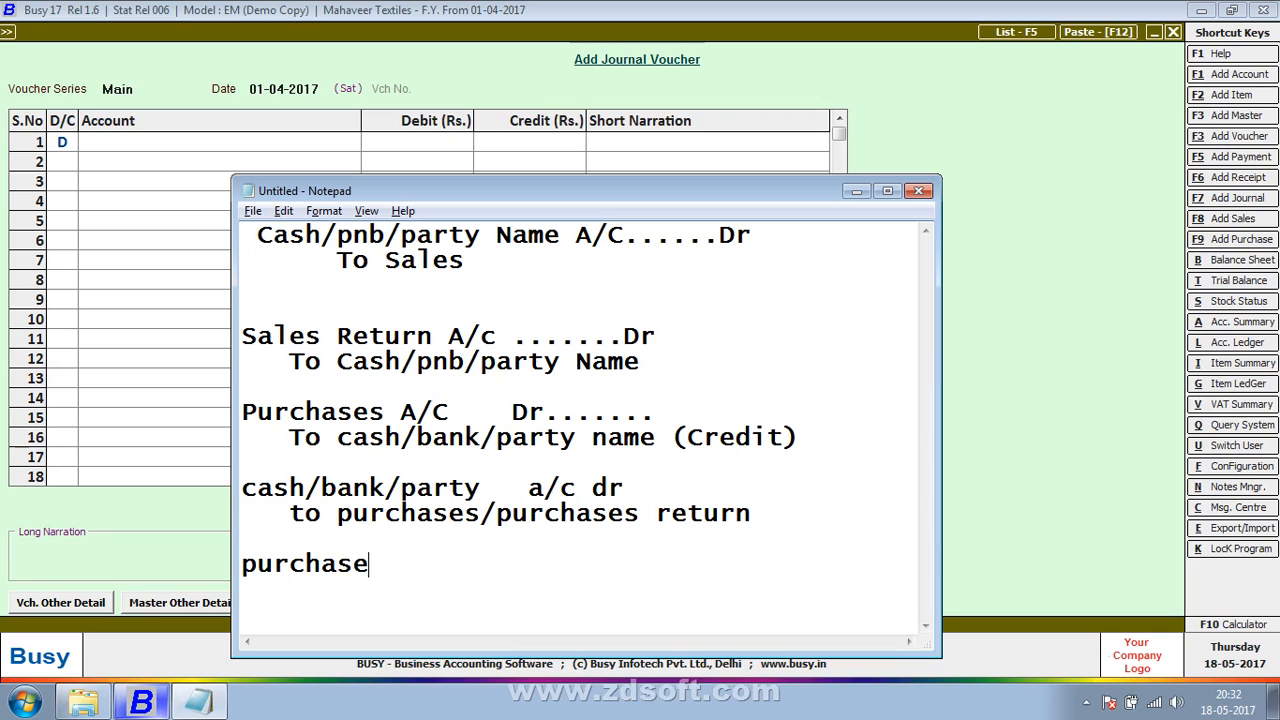
{"action": "type", "text": "s a/c to"}
{"action": "key", "text": "BackSpace"}
{"action": "key", "text": "BackSpace"}
{"action": "type", "text": "dr"}
{"action": "key", "text": "Return"}
Step: Add the indented credit line "to cash/party /bank" under the new purchases debit line
{"action": "type", "text": "t"}
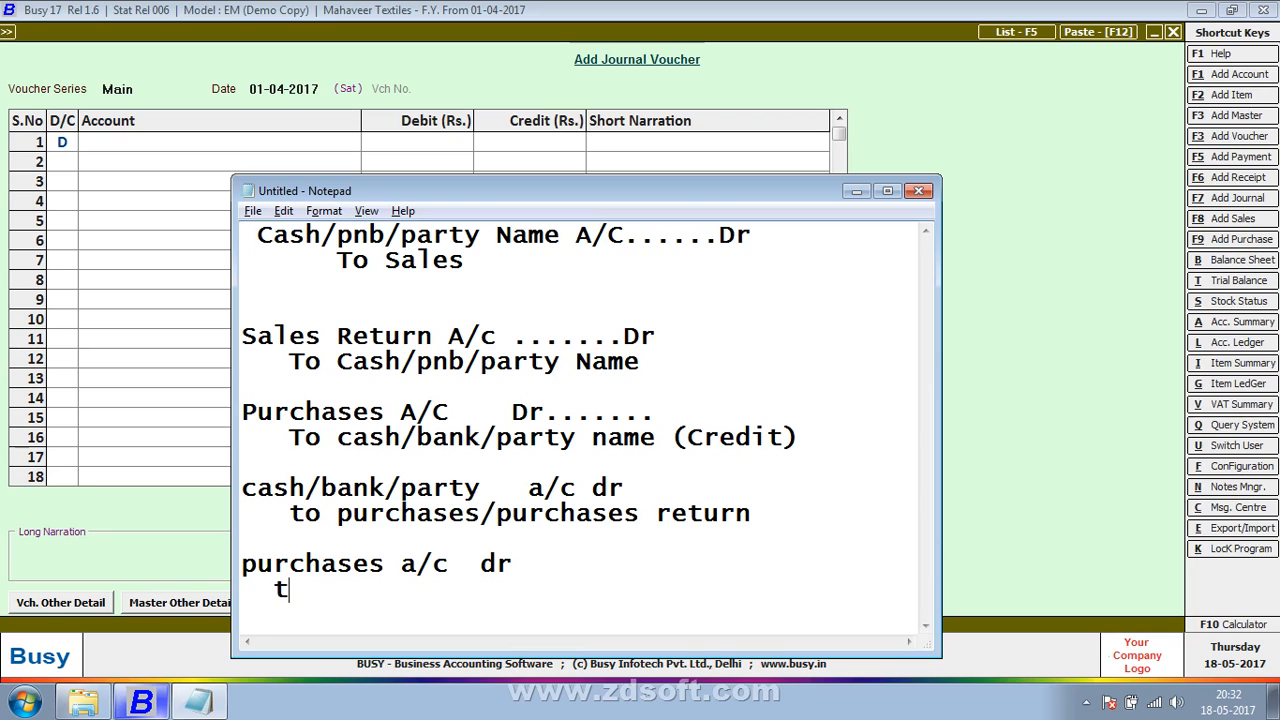
{"action": "type", "text": "o cash"}
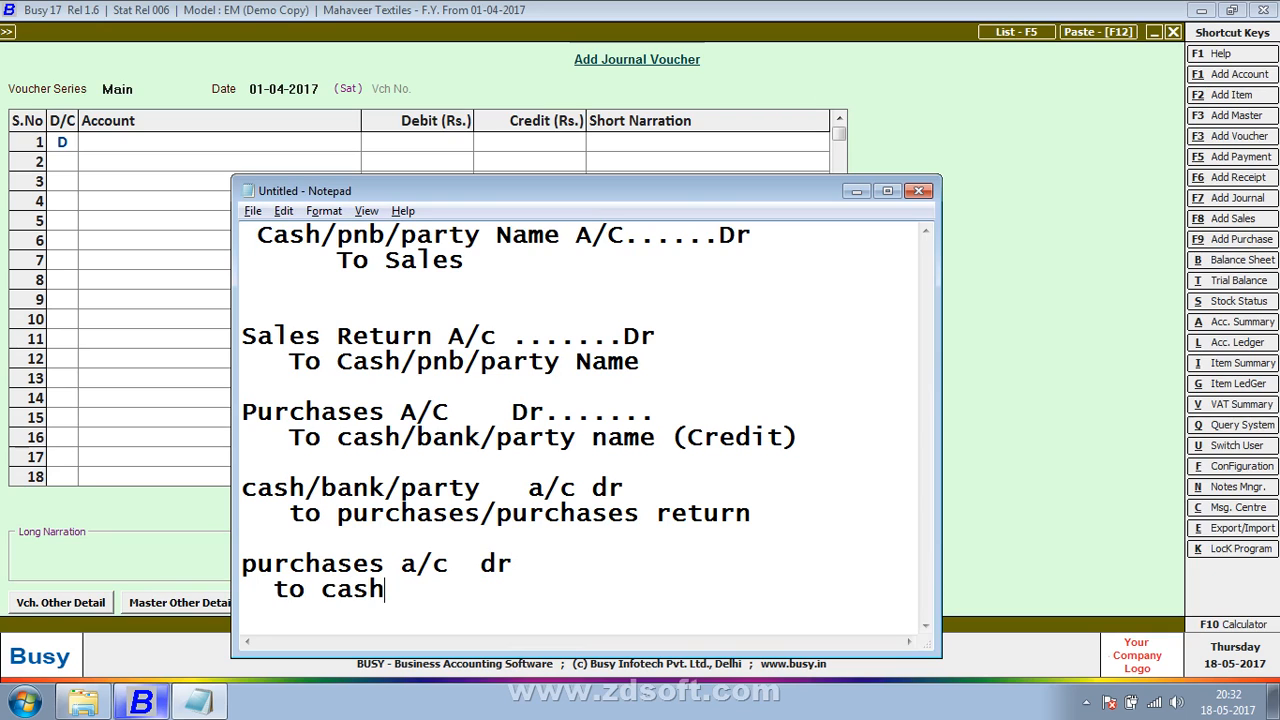
{"action": "type", "text": "/party"}
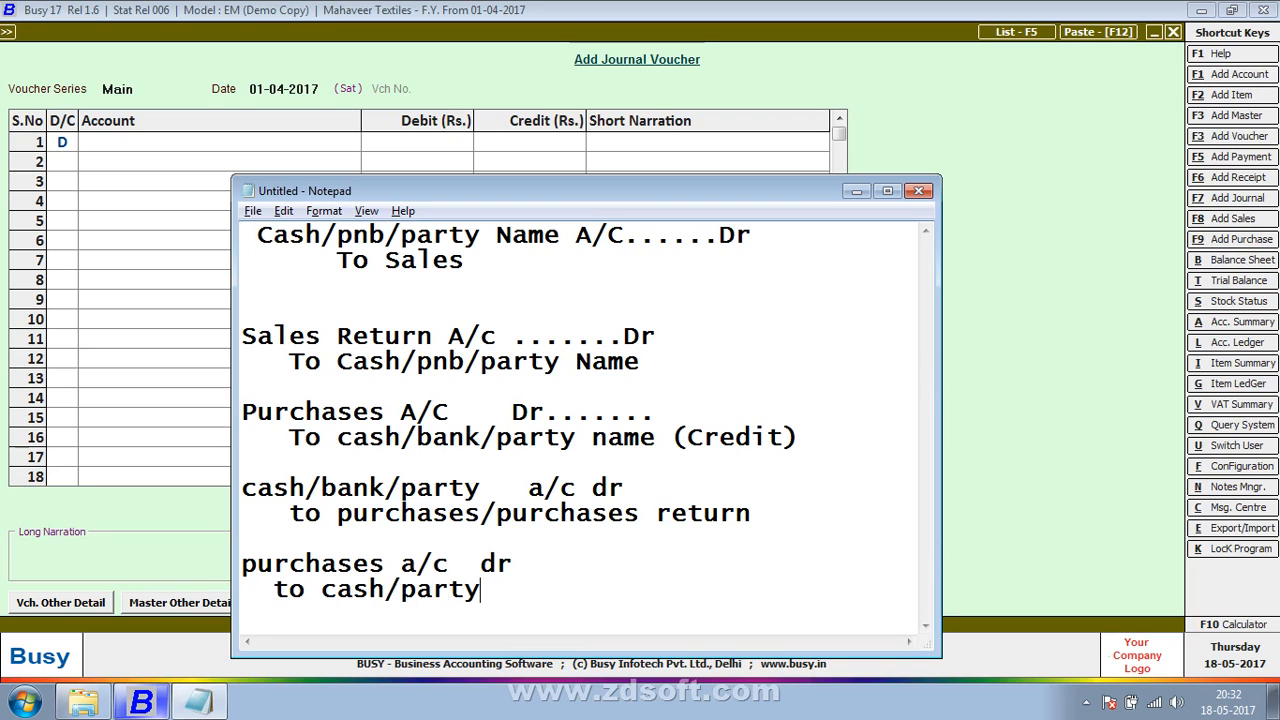
{"action": "key", "text": "BackSpace"}
{"action": "type", "text": "t/"}
{"action": "key", "text": "BackSpace"}
{"action": "key", "text": "BackSpace"}
{"action": "type", "text": "y /bank"}
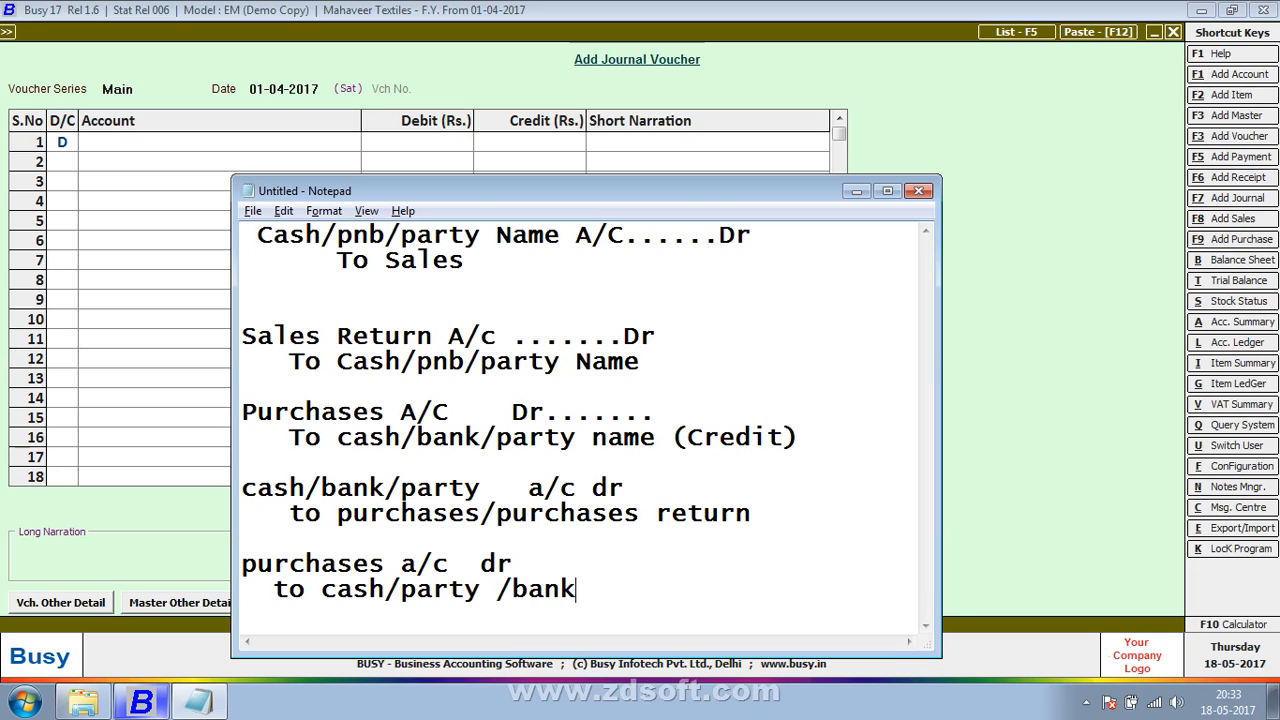
Step: Add a second indented credit line "to discount recived" under the cash/party/bank line and start a new line
{"action": "key", "text": "Return"}
{"action": "type", "text": "t"}
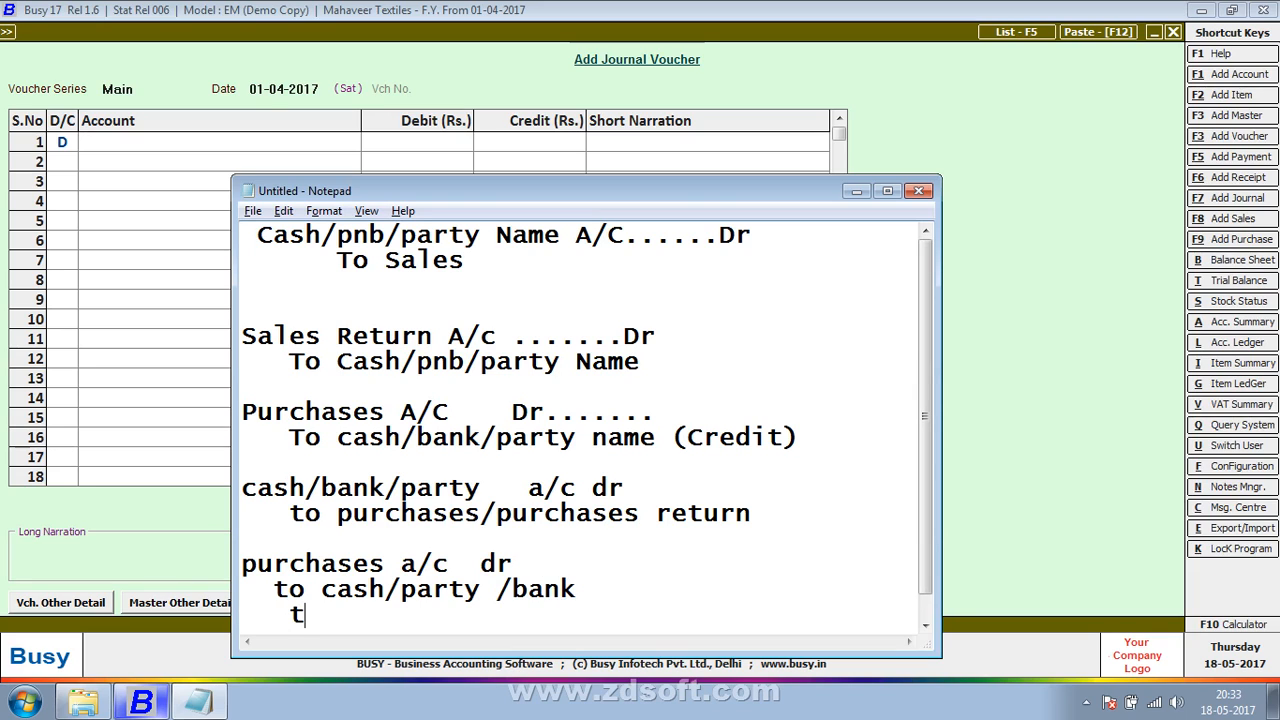
{"action": "type", "text": "o discount "}
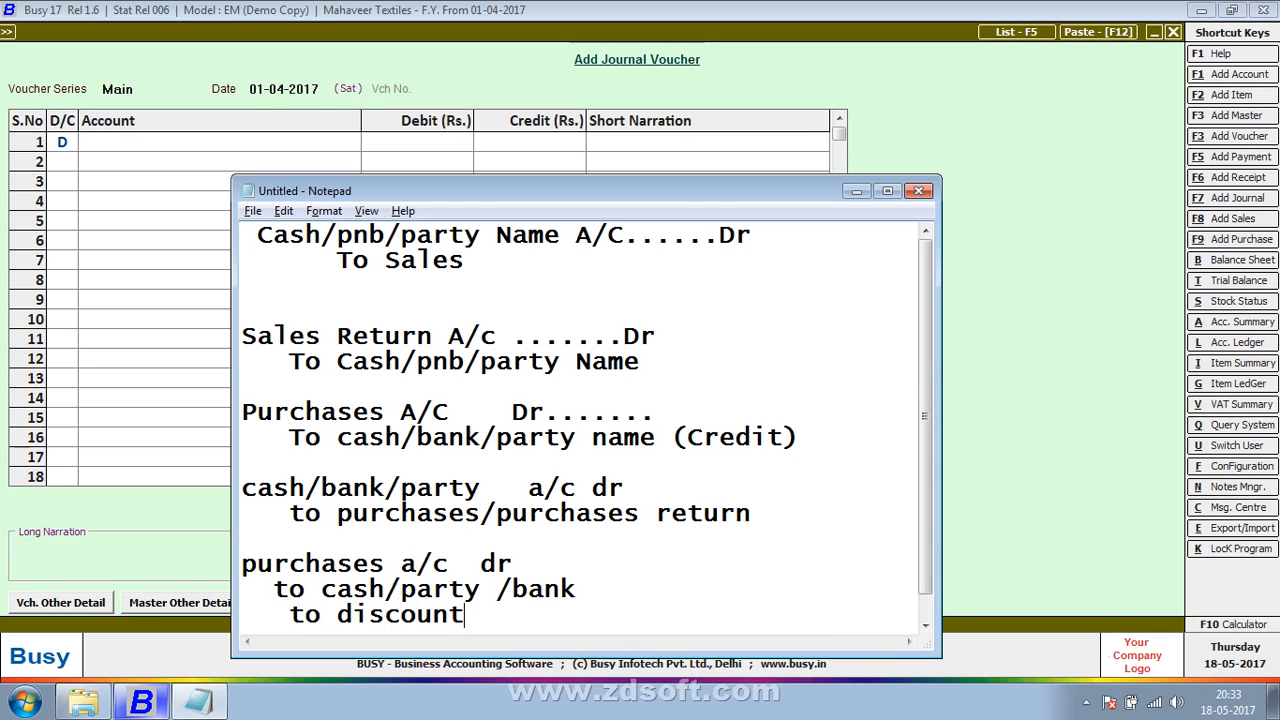
{"action": "type", "text": "recived"}
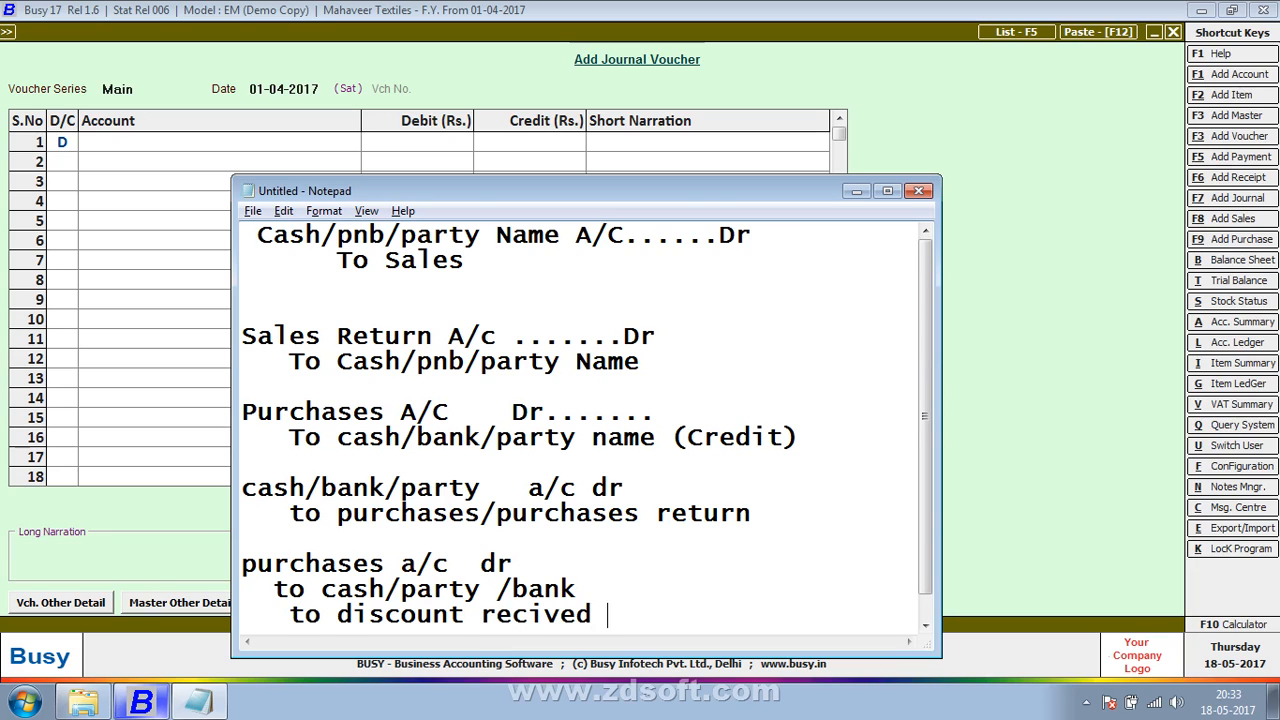
{"action": "key", "text": "Return"}
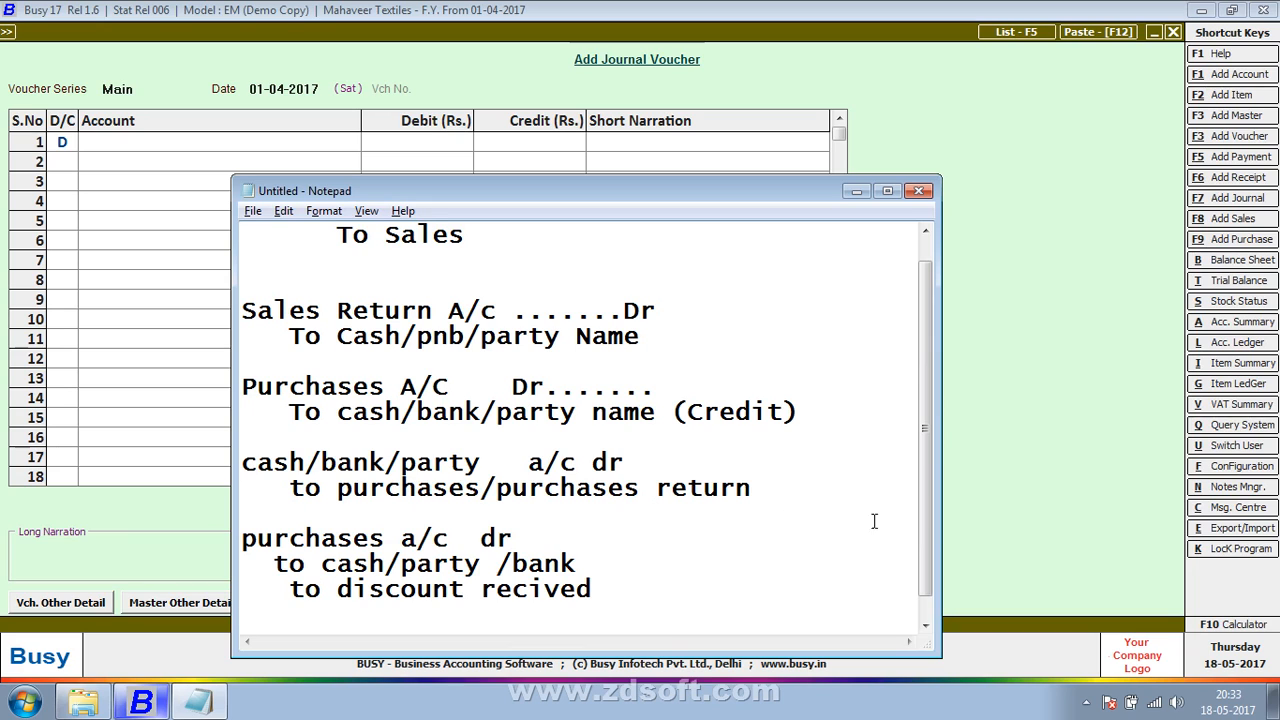
{"action": "right_click", "coordinate": [792, 566]}
{"action": "right_click", "coordinate": [699, 578]}
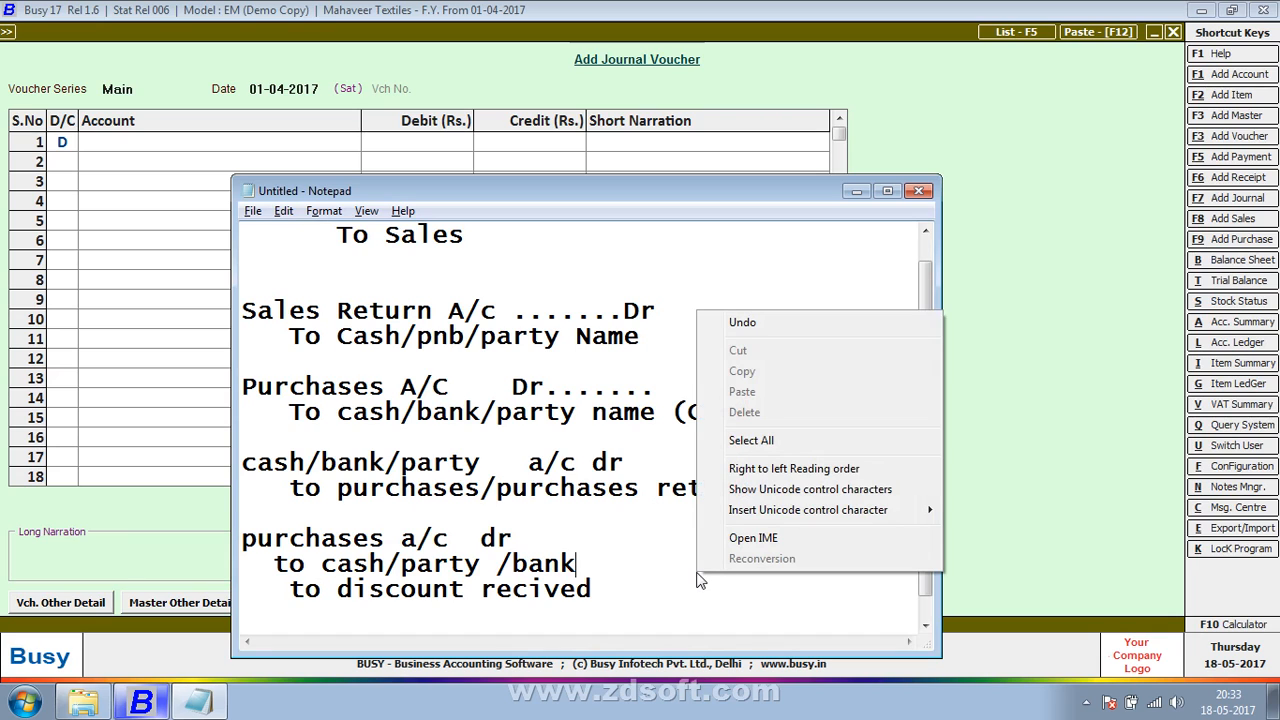
{"action": "key", "text": "Escape"}
Step: Switch back to Busy and debit the Purchase account with 10,00,000 on the voucher's first line
{"action": "key", "text": "alt+Tab"}
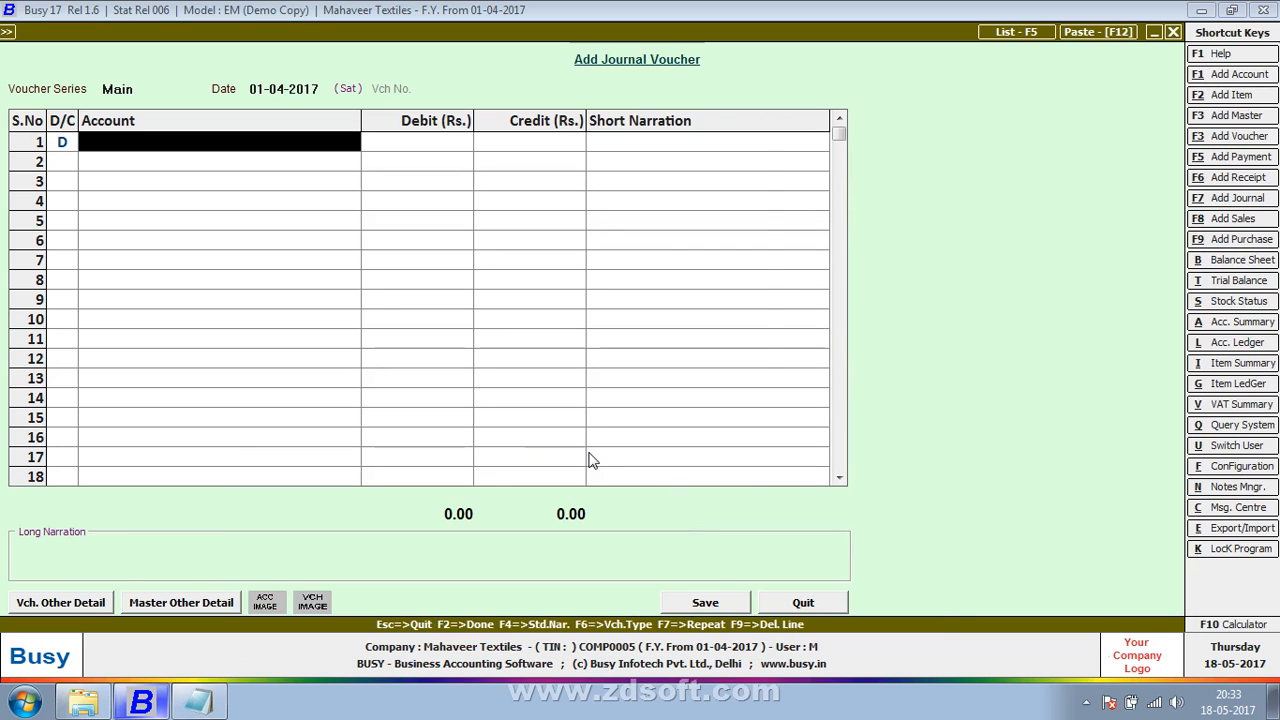
{"action": "type", "text": "pur"}
{"action": "key", "text": "Return"}
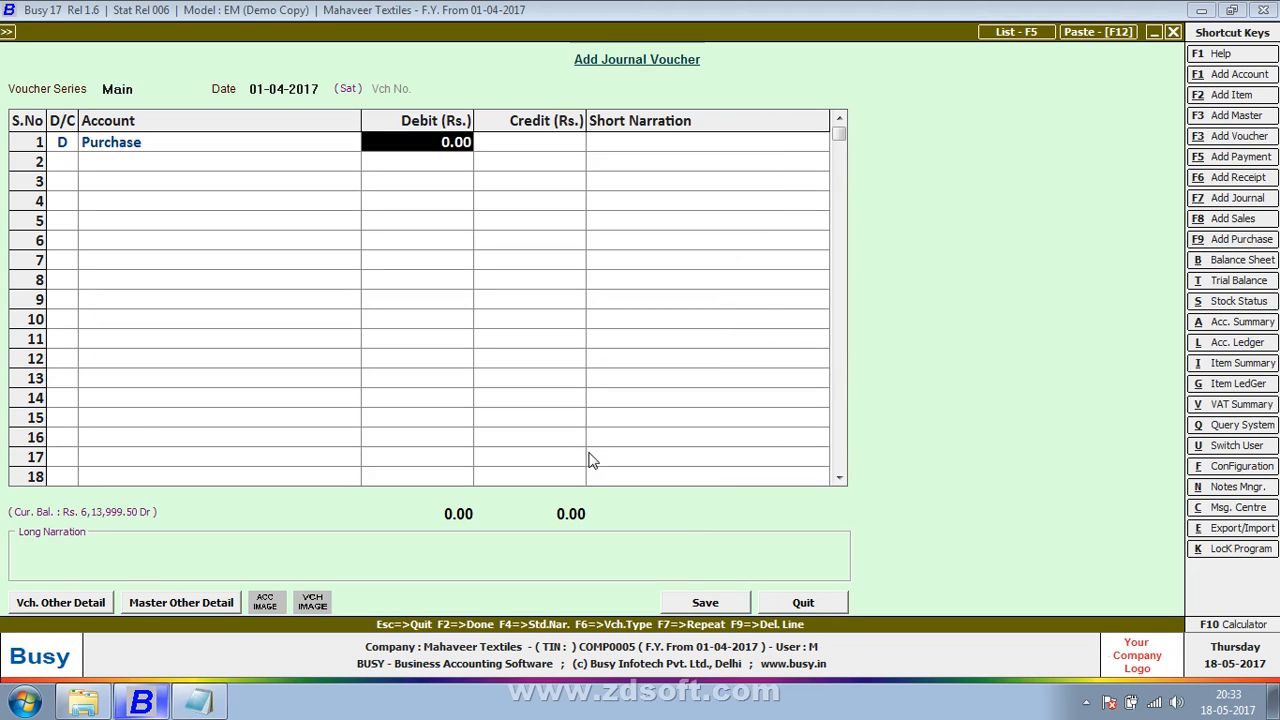
{"action": "type", "text": "00001000000"}
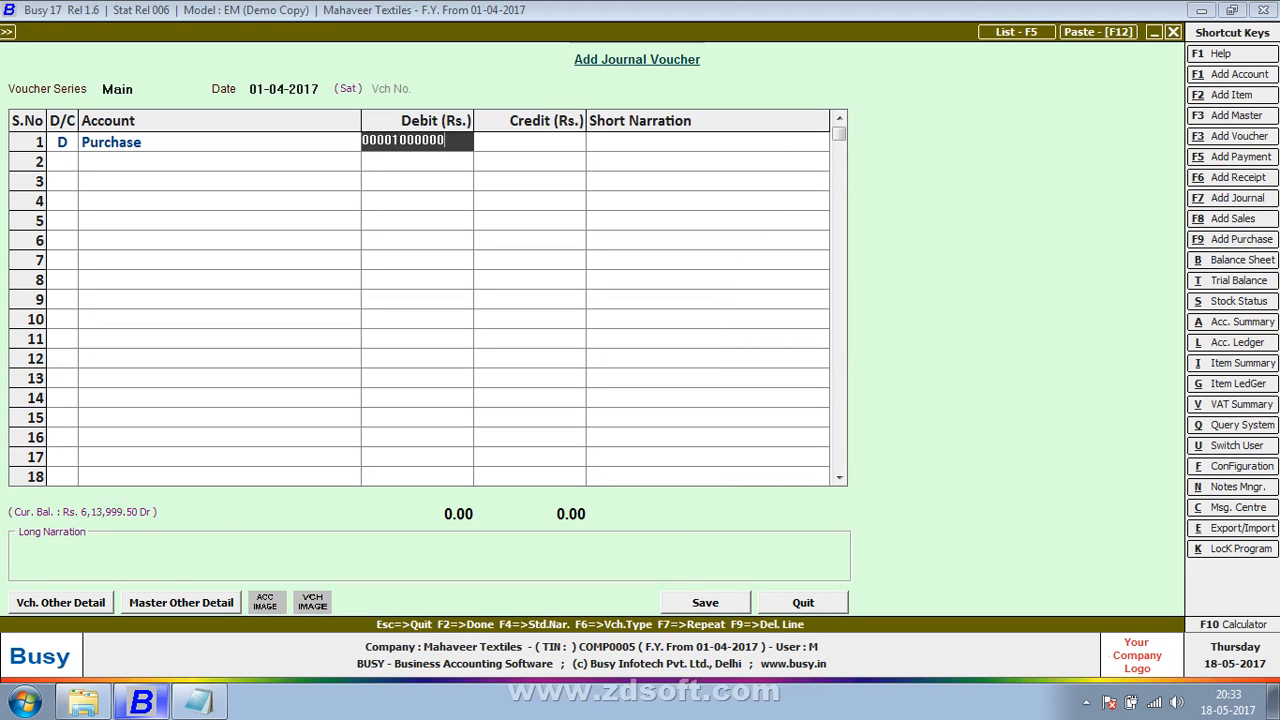
{"action": "key", "text": "Return"}
{"action": "key", "text": "Return"}
{"action": "key", "text": "Return"}
Step: Correct the Purchase line's debit amount to 1,00,000 and continue to the account on the second line
{"action": "key", "text": "Up"}
{"action": "key", "text": "Right"}
{"action": "type", "text": "1,00,"}
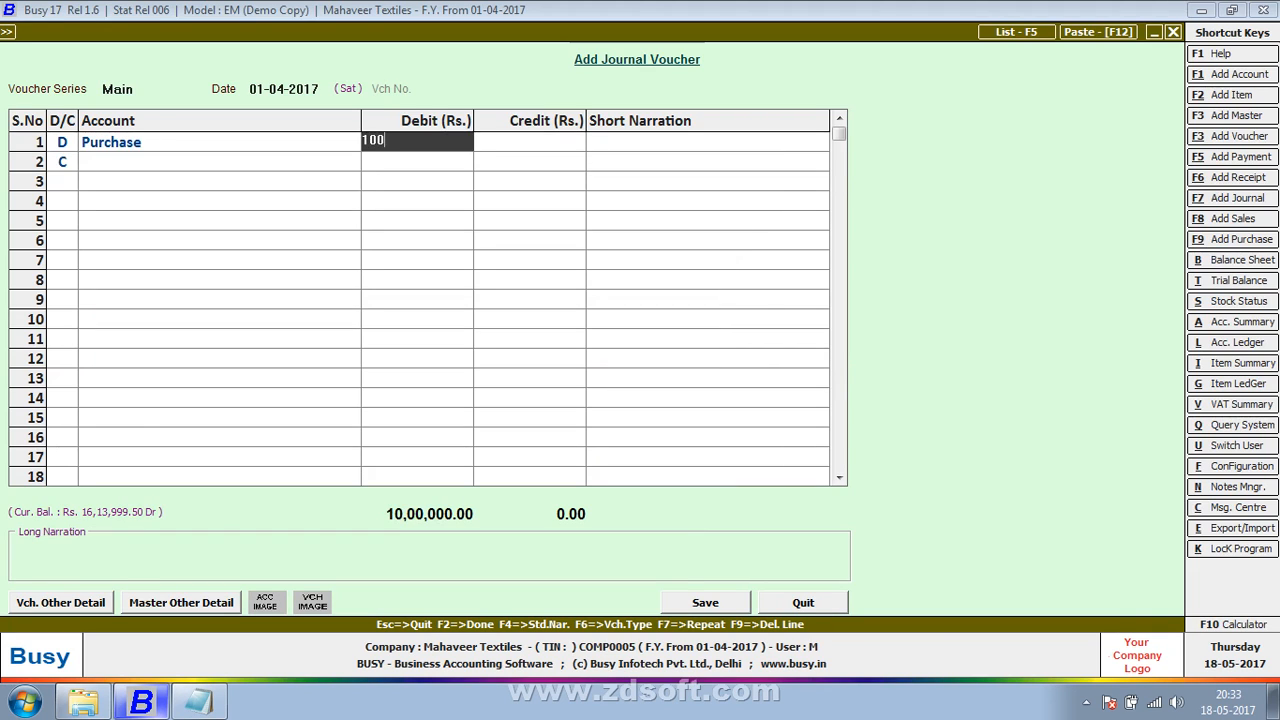
{"action": "type", "text": "000"}
{"action": "key", "text": "Return"}
{"action": "key", "text": "Return"}
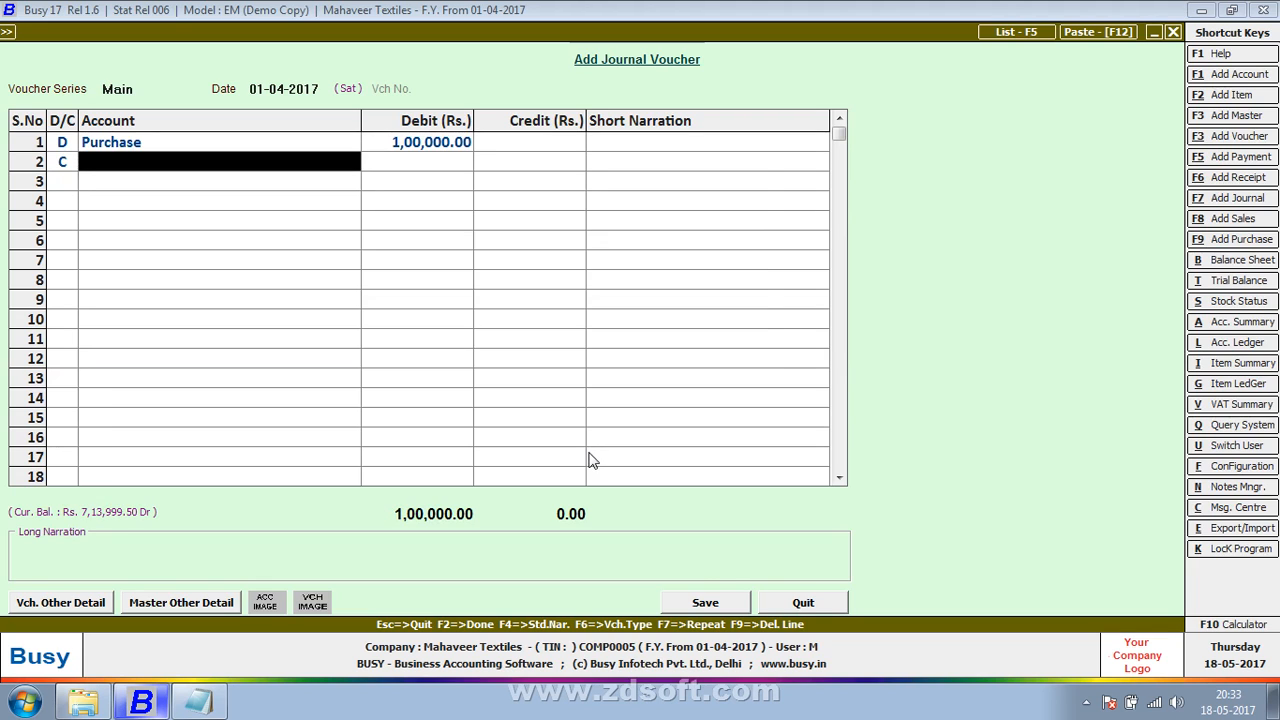
Step: Credit Vinayak Corporation Company with 9,50,000 on the second line, leaving its short narration empty
{"action": "type", "text": "vi"}
{"action": "key", "text": "Return"}
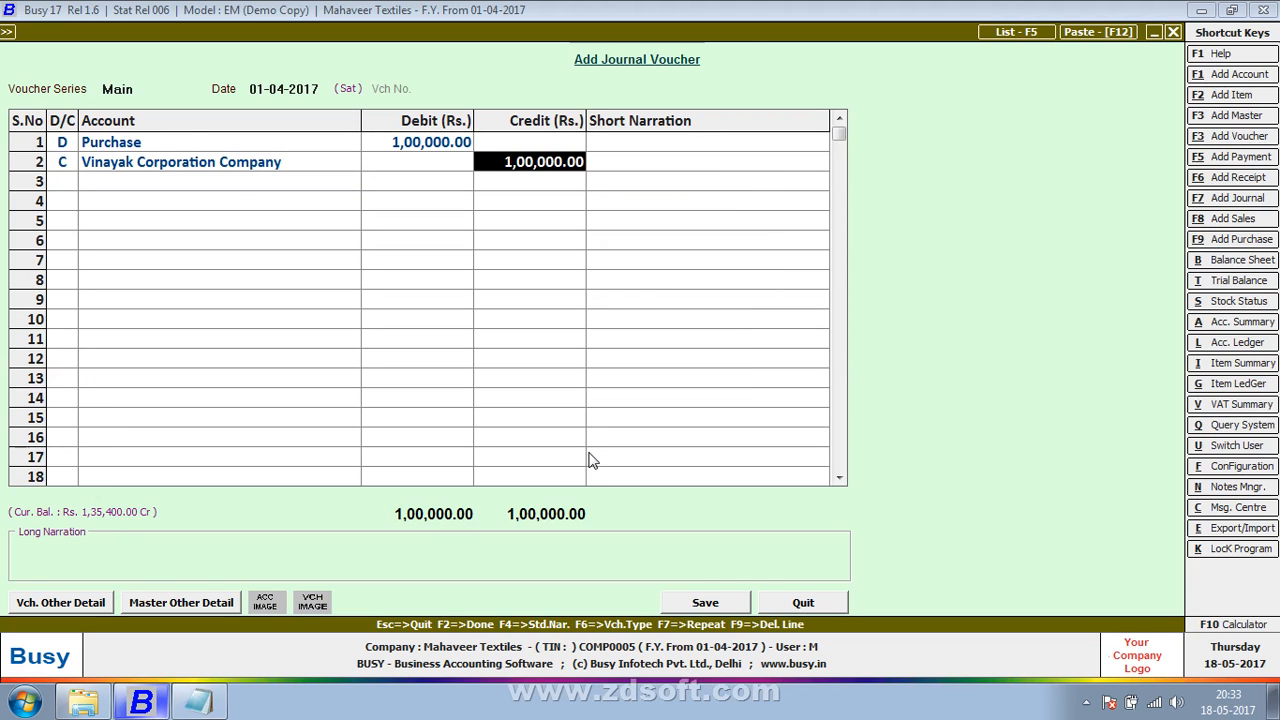
{"action": "type", "text": "950000"}
{"action": "key", "text": "Return"}
Step: Correct the Vinayak Corporation Company line's credit amount to 95,000 and continue to the third line
{"action": "key", "text": "Return"}
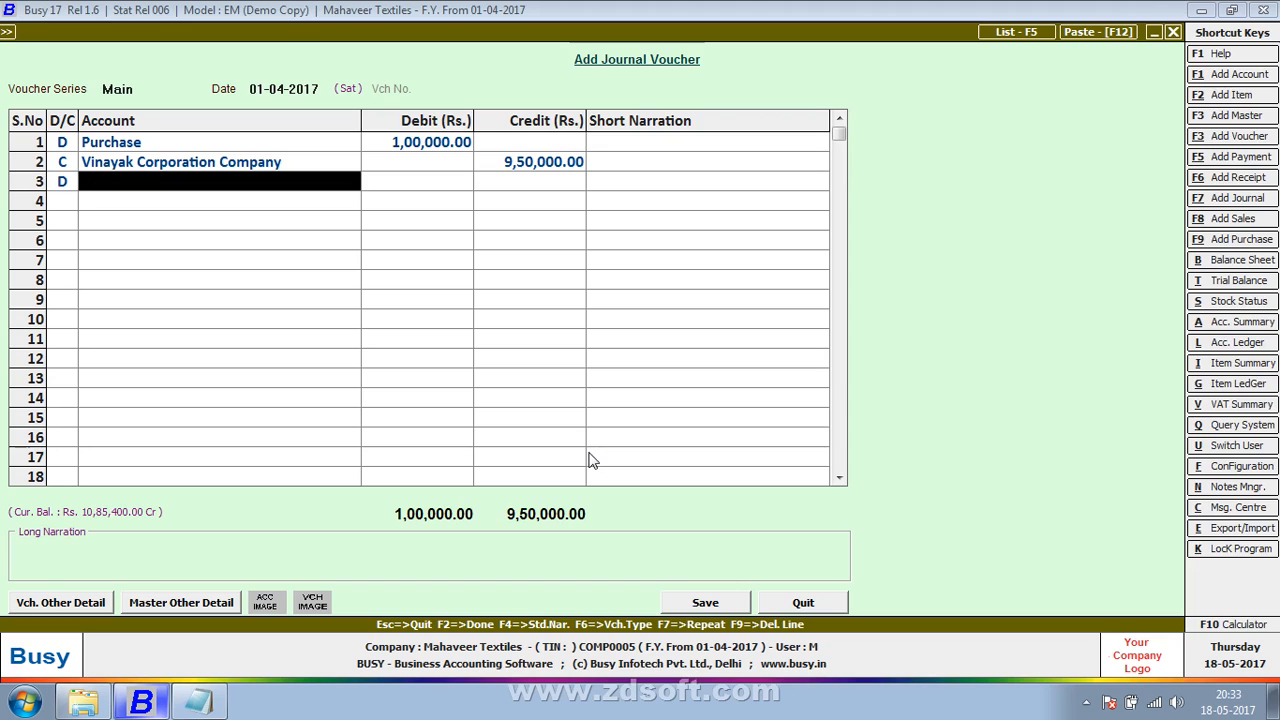
{"action": "key", "text": "Up"}
{"action": "key", "text": "Return"}
{"action": "type", "text": "95,00"}
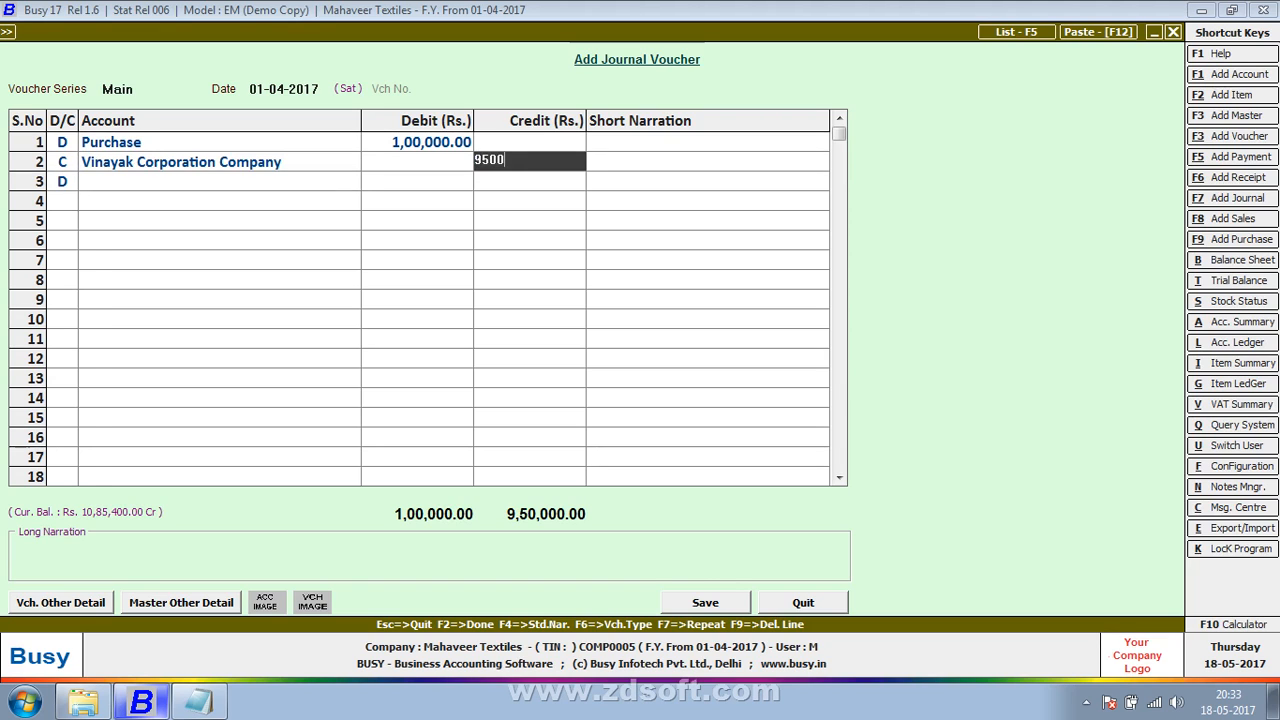
{"action": "type", "text": "0"}
{"action": "key", "text": "Return"}
{"action": "key", "text": "Return"}
Step: Make the third line a credit line and look for a discount account in its account list
{"action": "key", "text": "Return"}
{"action": "key", "text": "Left"}
{"action": "type", "text": "c"}
{"action": "key", "text": "Return"}
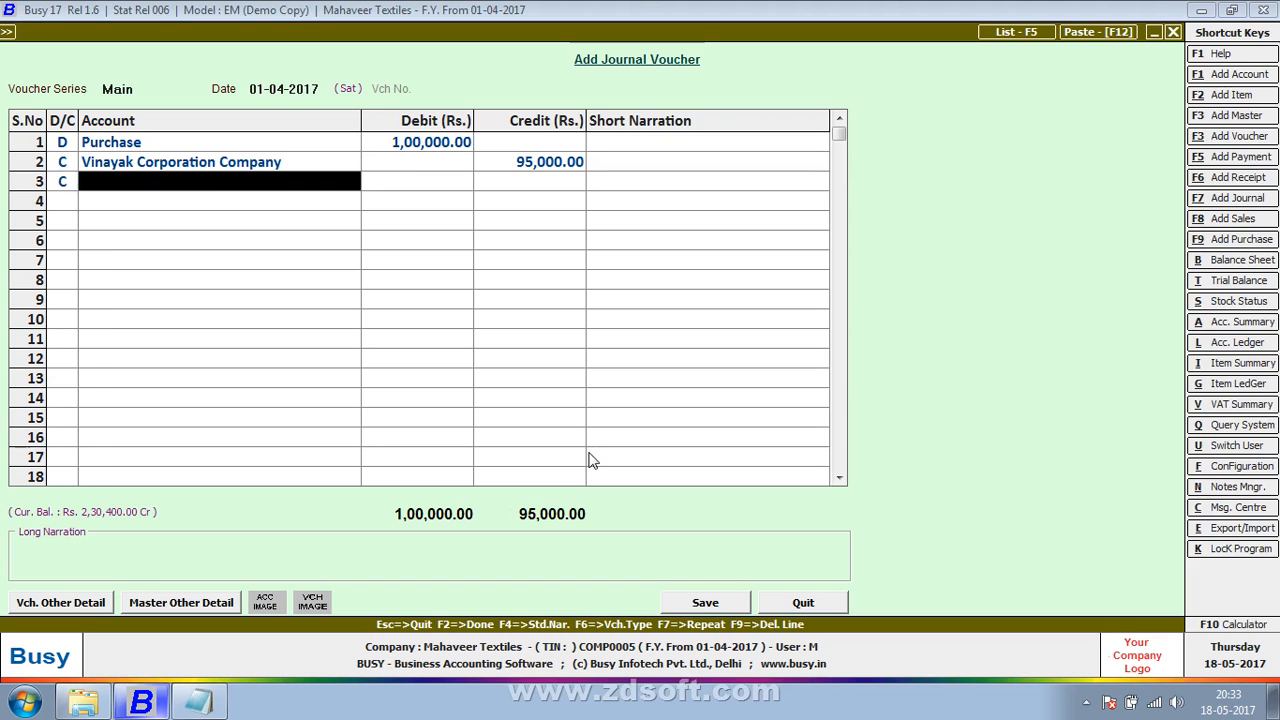
{"action": "type", "text": "dic"}
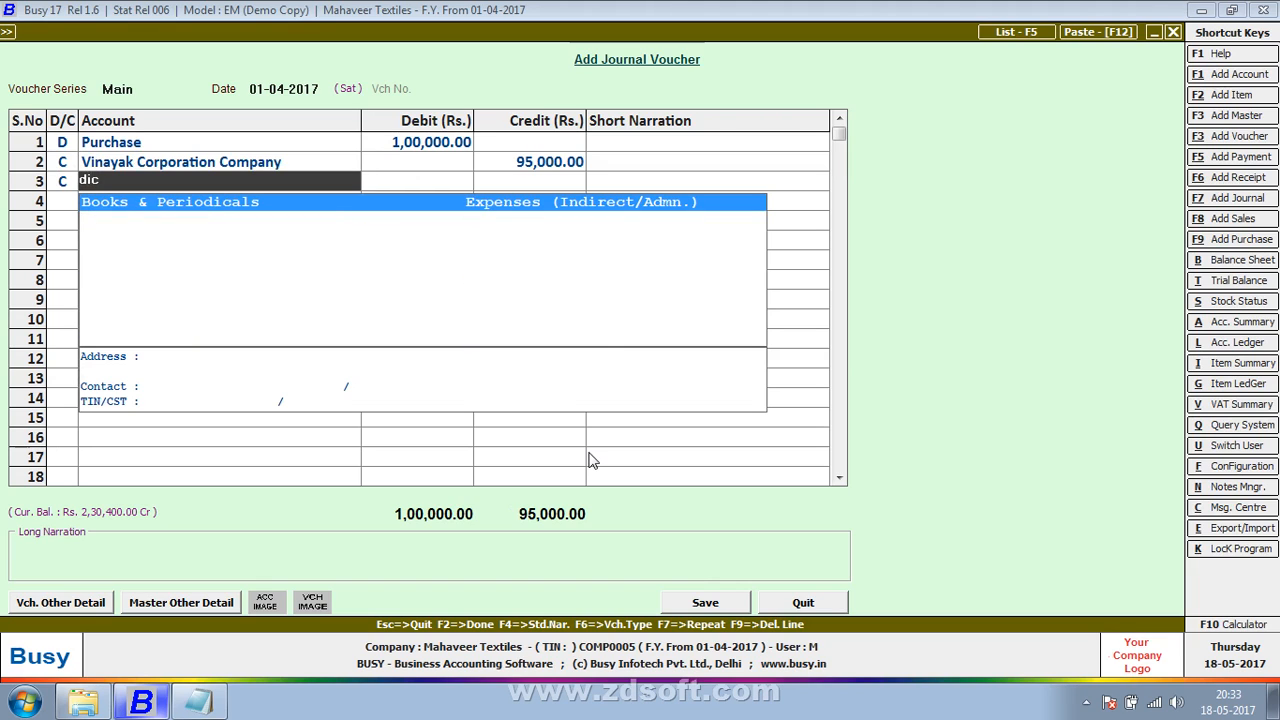
Step: Create and save a new account named "Discount Revd" in the Income (Indirect) group for the third line
{"action": "key", "text": "F3"}
{"action": "type", "text": "d"}
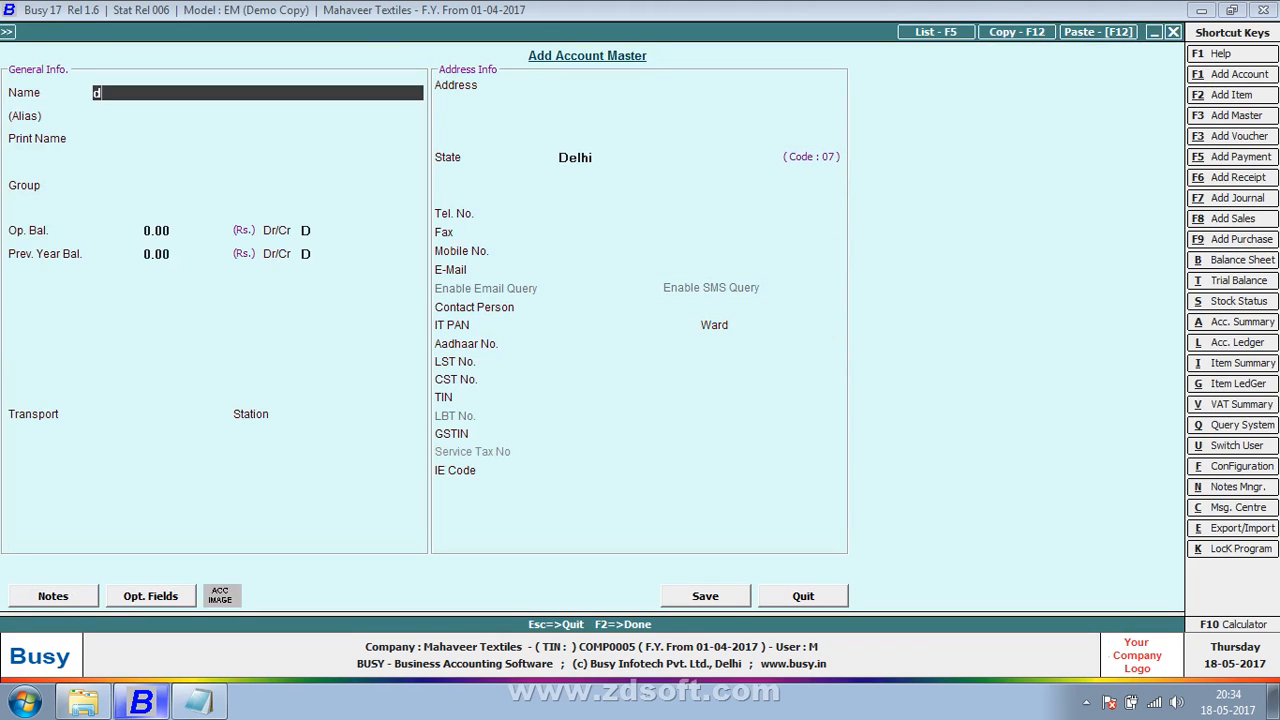
{"action": "type", "text": "iscount revd"}
{"action": "key", "text": "Return"}
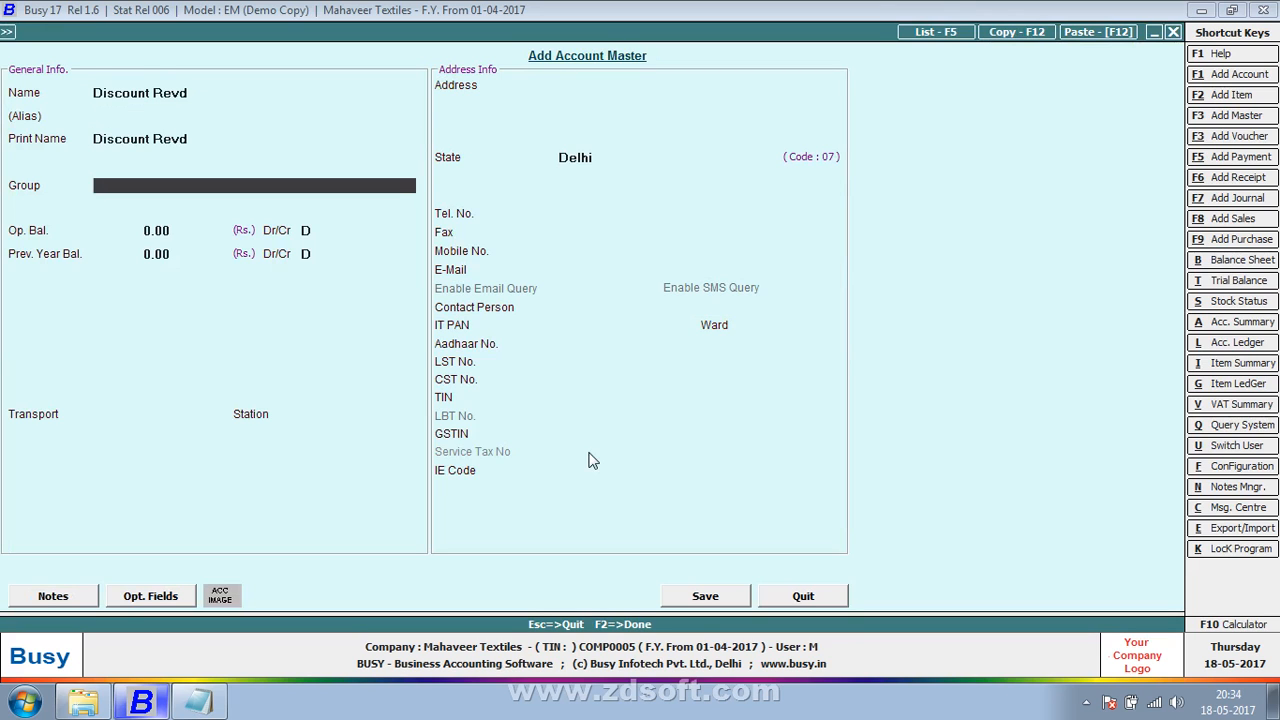
{"action": "type", "text": "inc"}
{"action": "key", "text": "Down"}
{"action": "key", "text": "Return"}
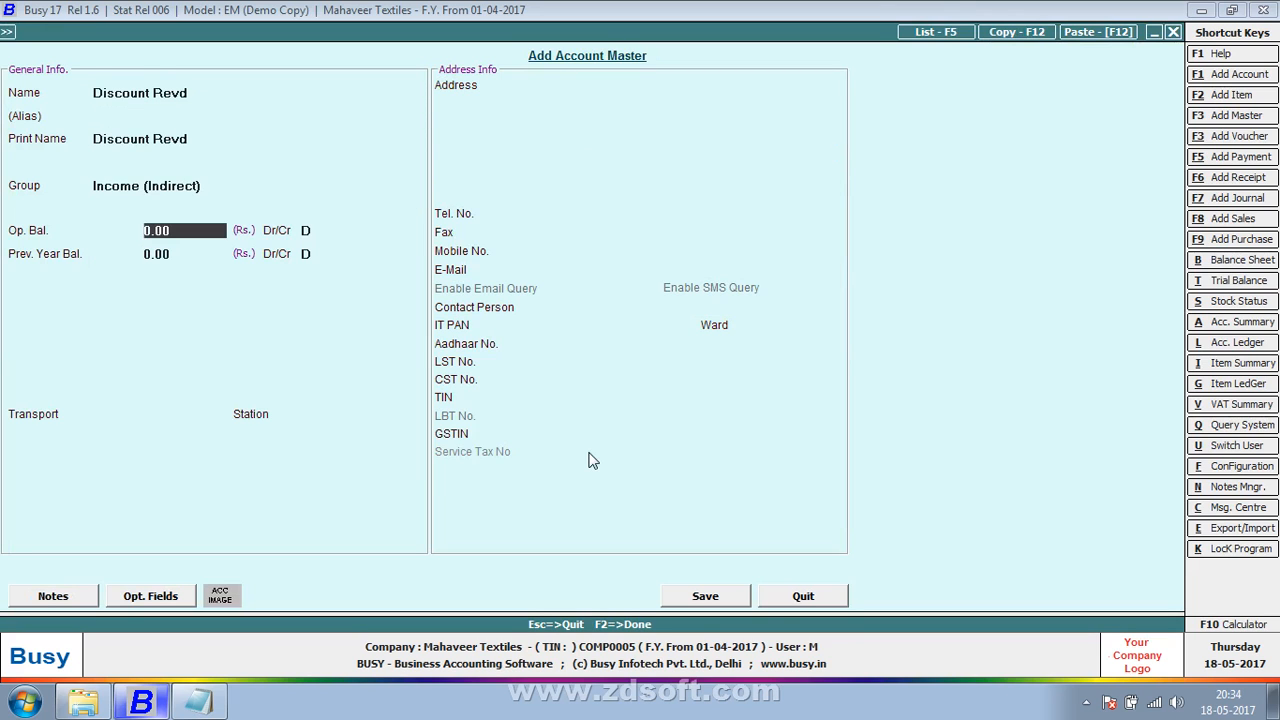
{"action": "key", "text": "F2"}
{"action": "key", "text": "Return"}
Step: Credit Discount Revd with 5,000 and save the journal voucher with its narrations left empty
{"action": "key", "text": "Return"}
{"action": "key", "text": "Return"}
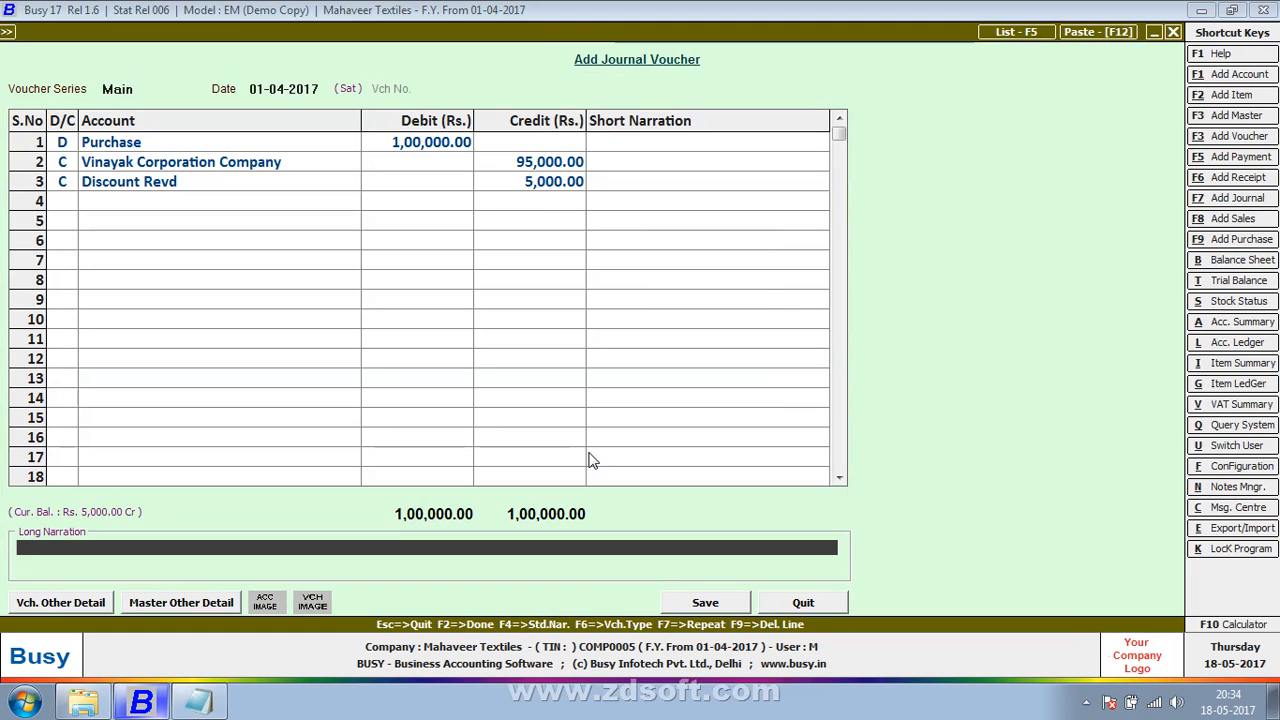
Step: In a new Main series voucher dated 01-04-2017, debit the Sales account with 95,000 on the first line
{"action": "key", "text": "Return"}
{"action": "key", "text": "Return"}
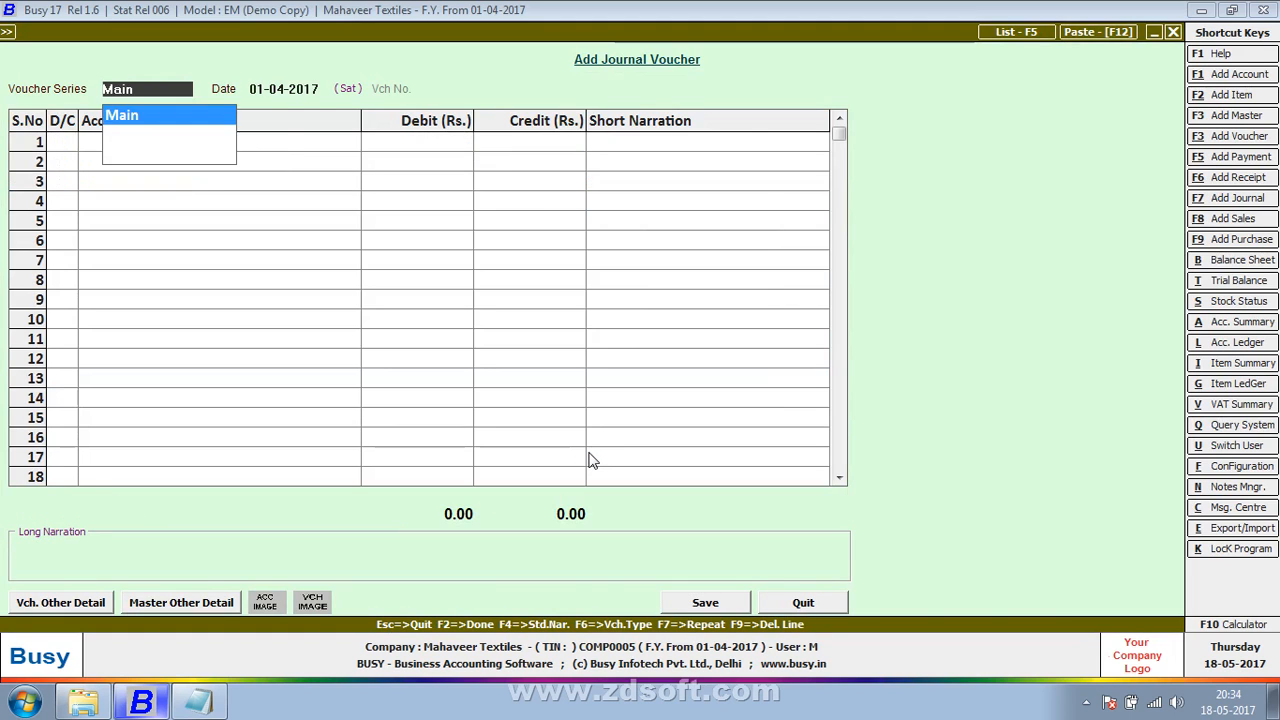
{"action": "key", "text": "Return"}
{"action": "key", "text": "Return"}
{"action": "key", "text": "Return"}
{"action": "type", "text": "sales"}
{"action": "key", "text": "Return"}
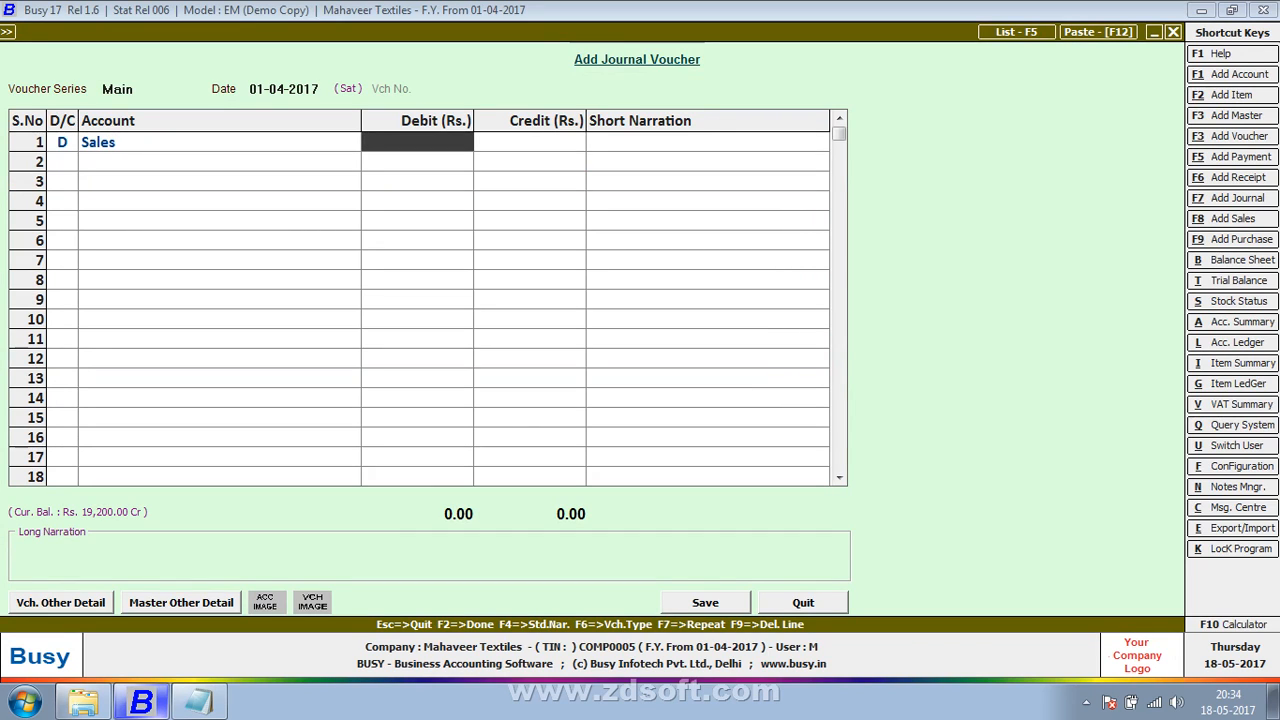
{"action": "type", "text": "95000"}
{"action": "key", "text": "Return"}
Step: Change the second line to a debit and choose Discount Revd as its account
{"action": "key", "text": "Return"}
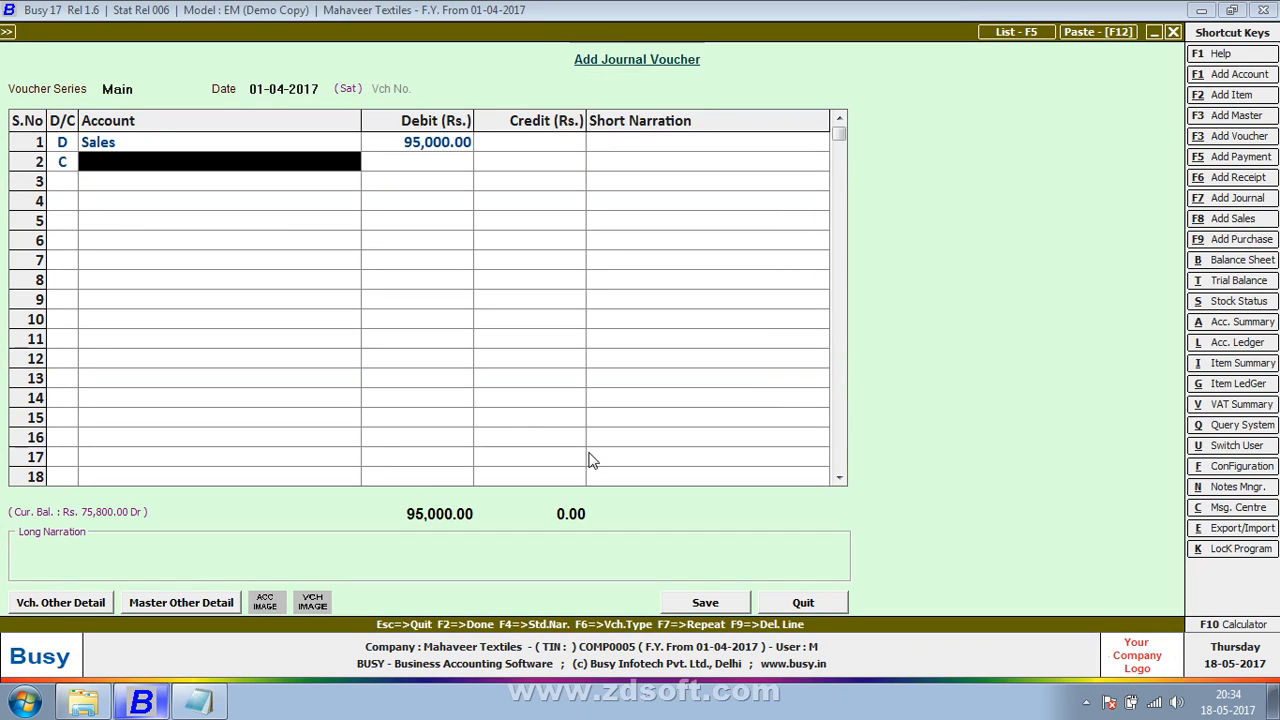
{"action": "key", "text": "Left"}
{"action": "type", "text": "D"}
{"action": "key", "text": "Return"}
{"action": "type", "text": "Disc"}
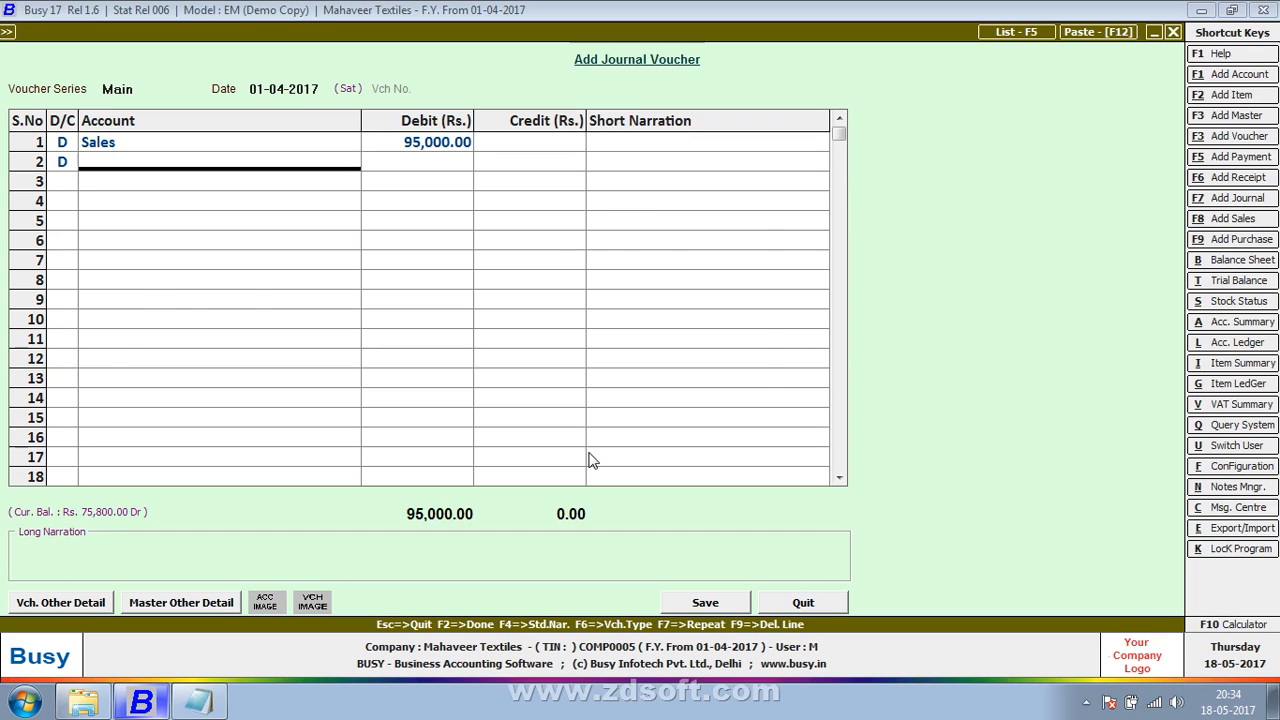
{"action": "key", "text": "Return"}
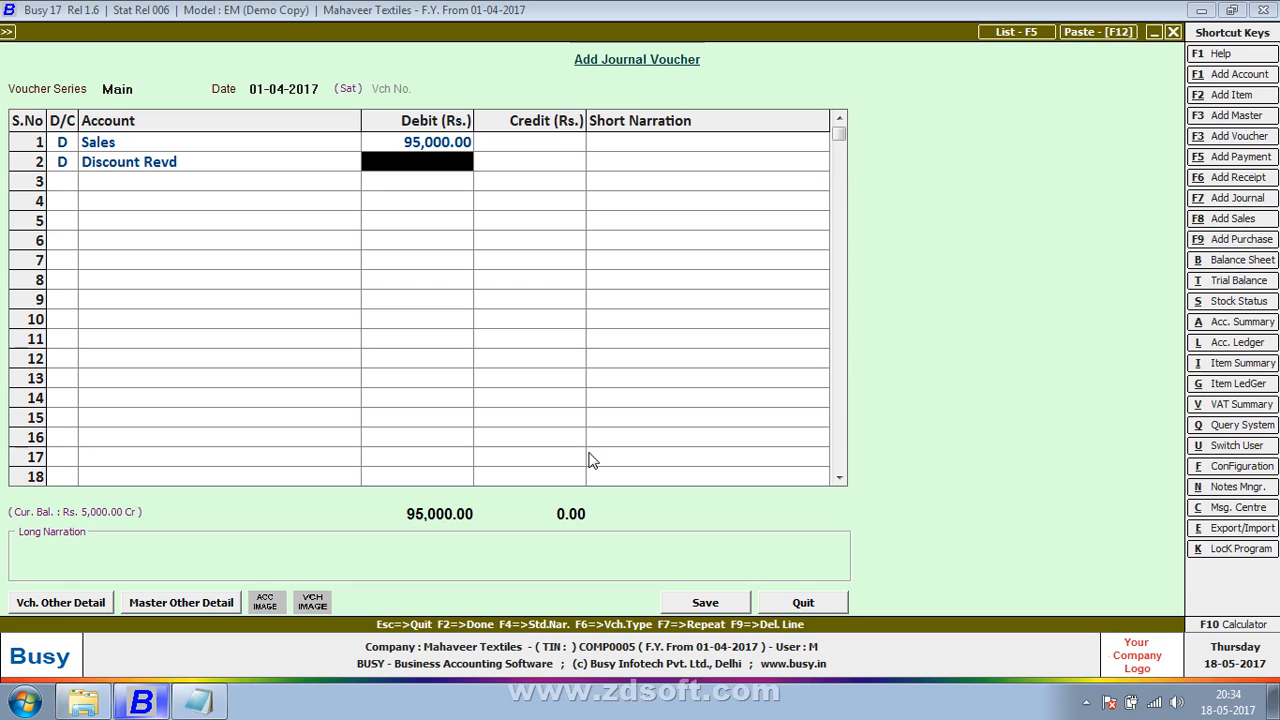
Step: Create and save a new account named "Discount Allowed" in the Expenses (Indirect/Admn.) group from the second line's account field
{"action": "key", "text": "Left"}
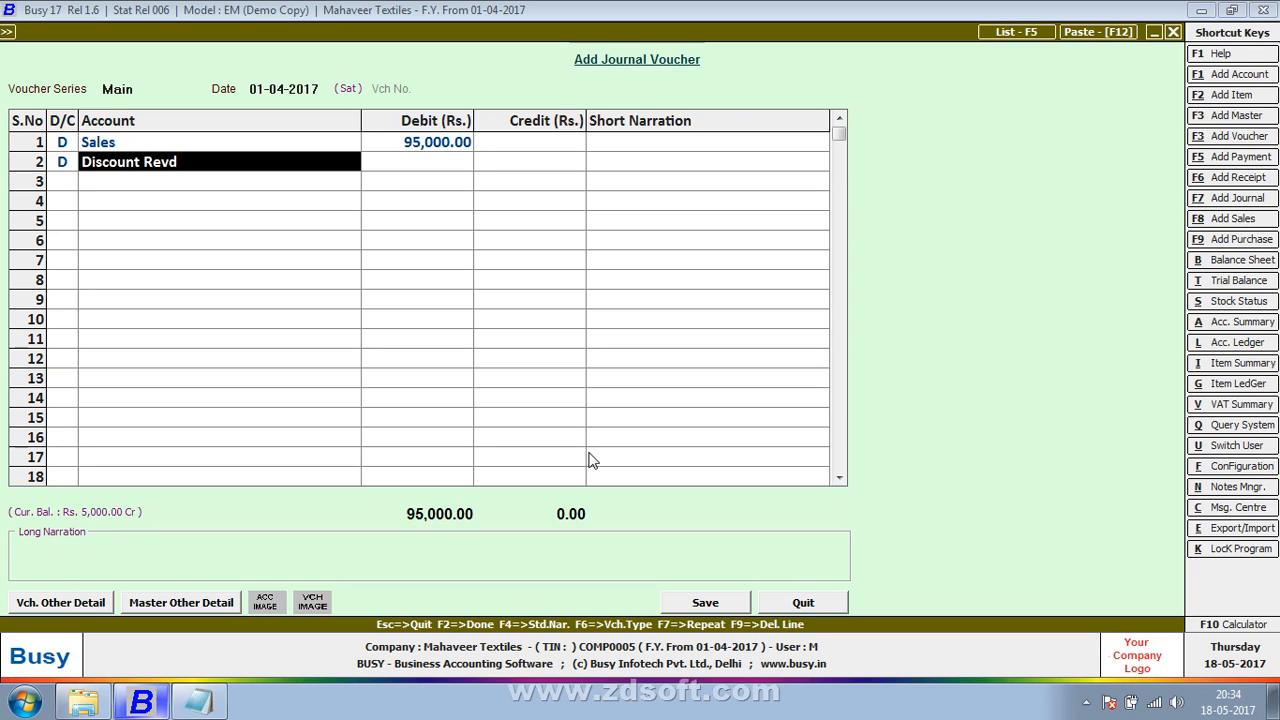
{"action": "key", "text": "alt+c"}
{"action": "type", "text": "di"}
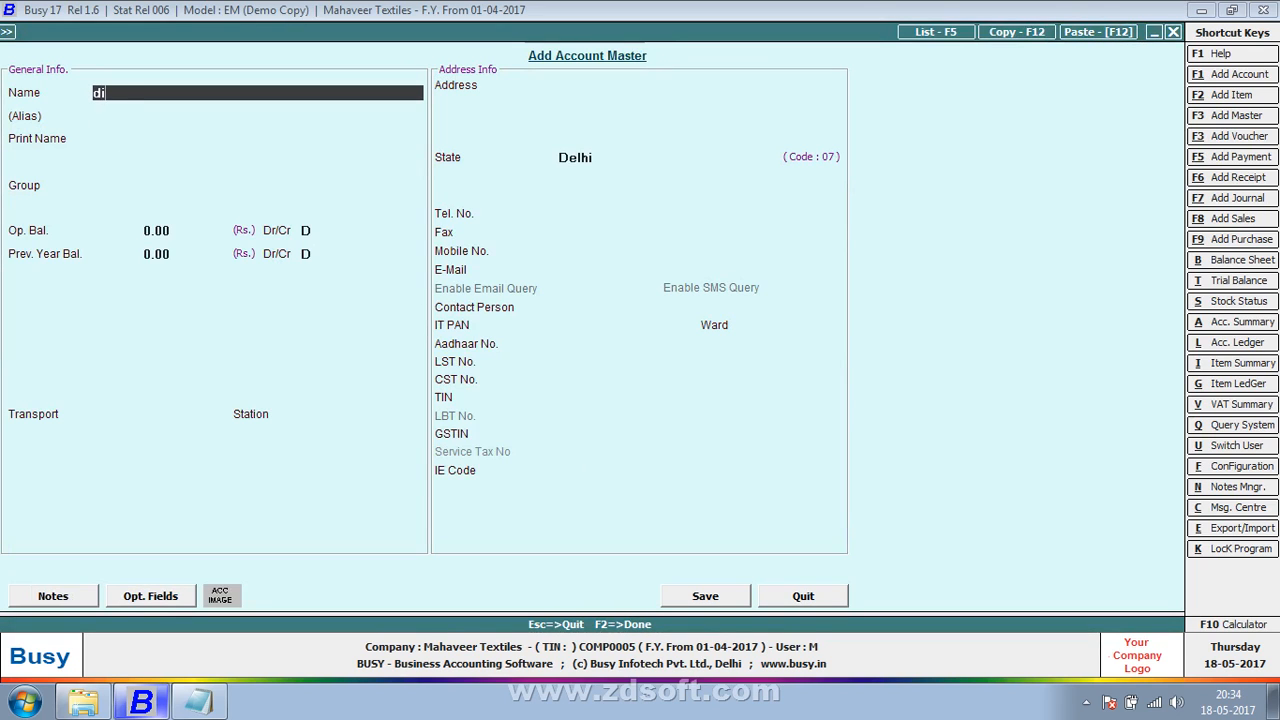
{"action": "type", "text": "scount allowe"}
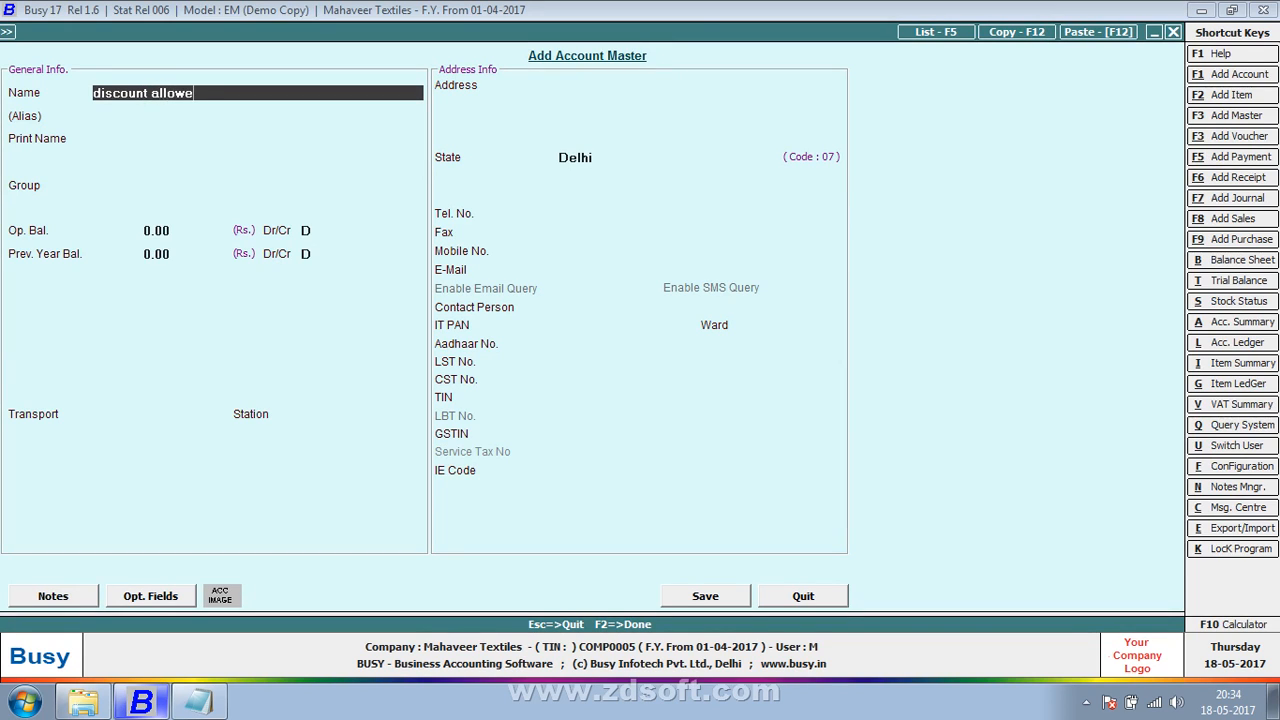
{"action": "type", "text": "d"}
{"action": "key", "text": "Return"}
{"action": "key", "text": "Return"}
{"action": "type", "text": "ex"}
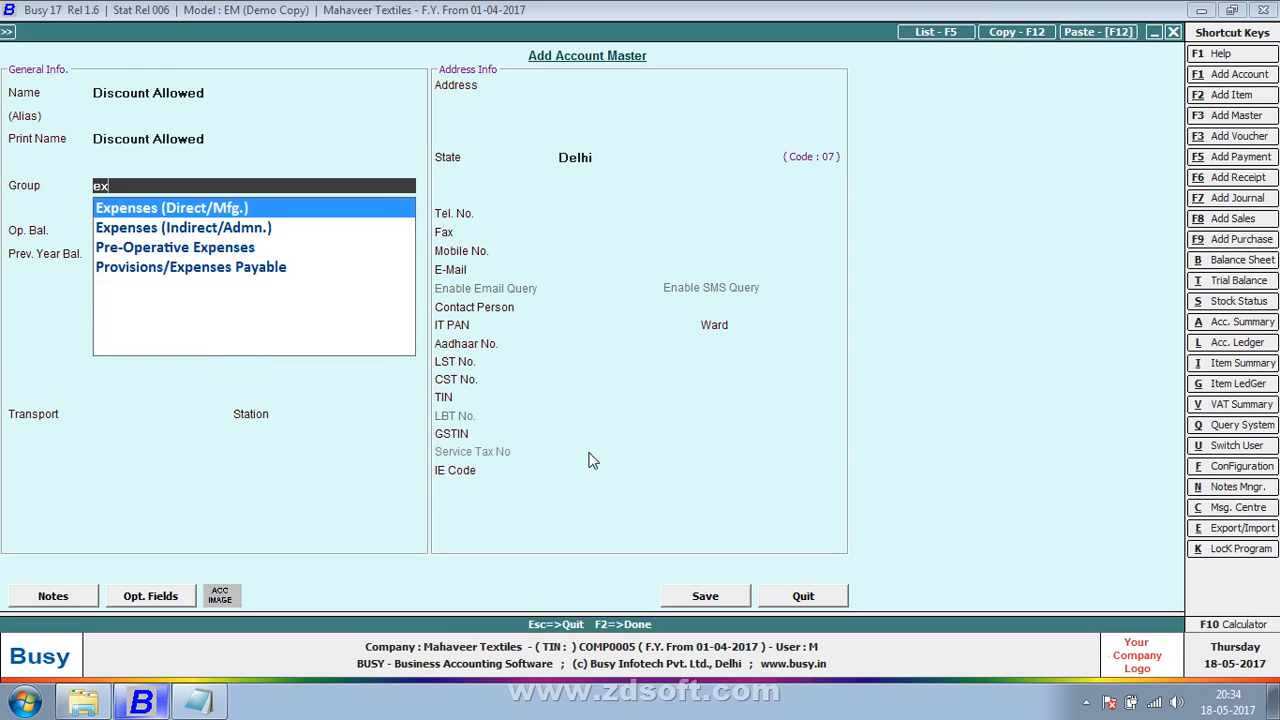
{"action": "key", "text": "Down"}
{"action": "key", "text": "Return"}
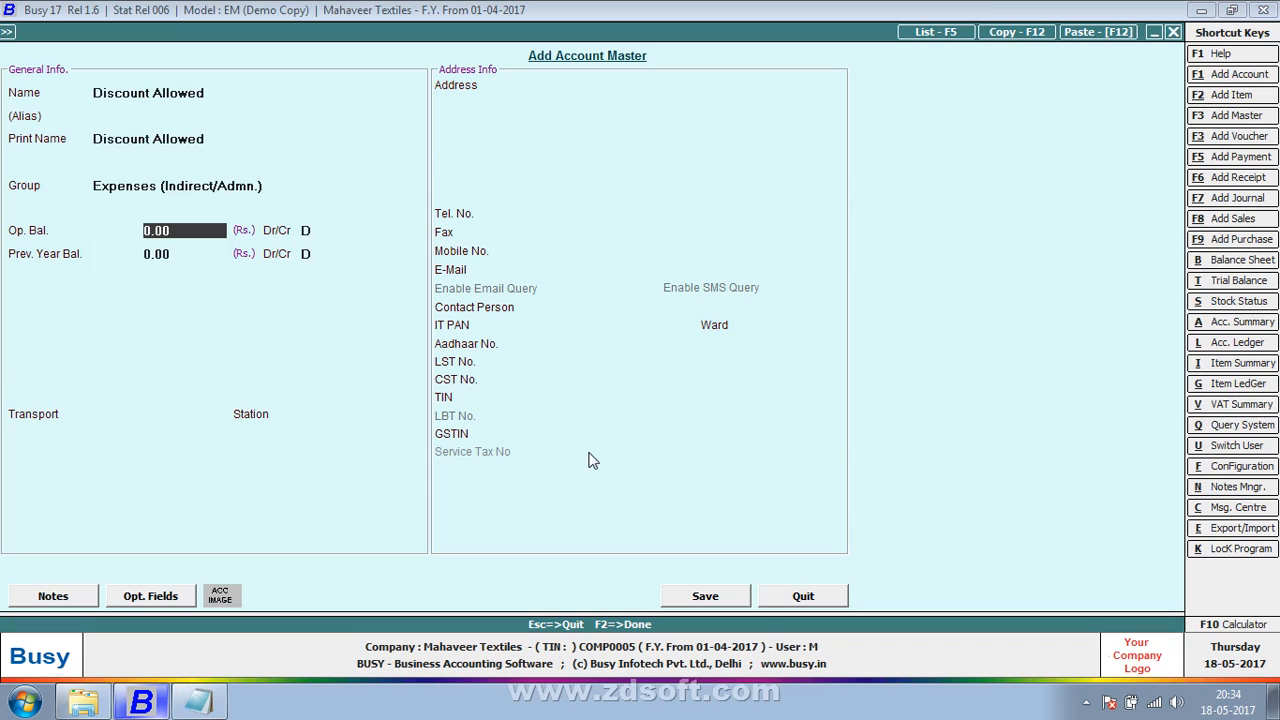
{"action": "key", "text": "F2"}
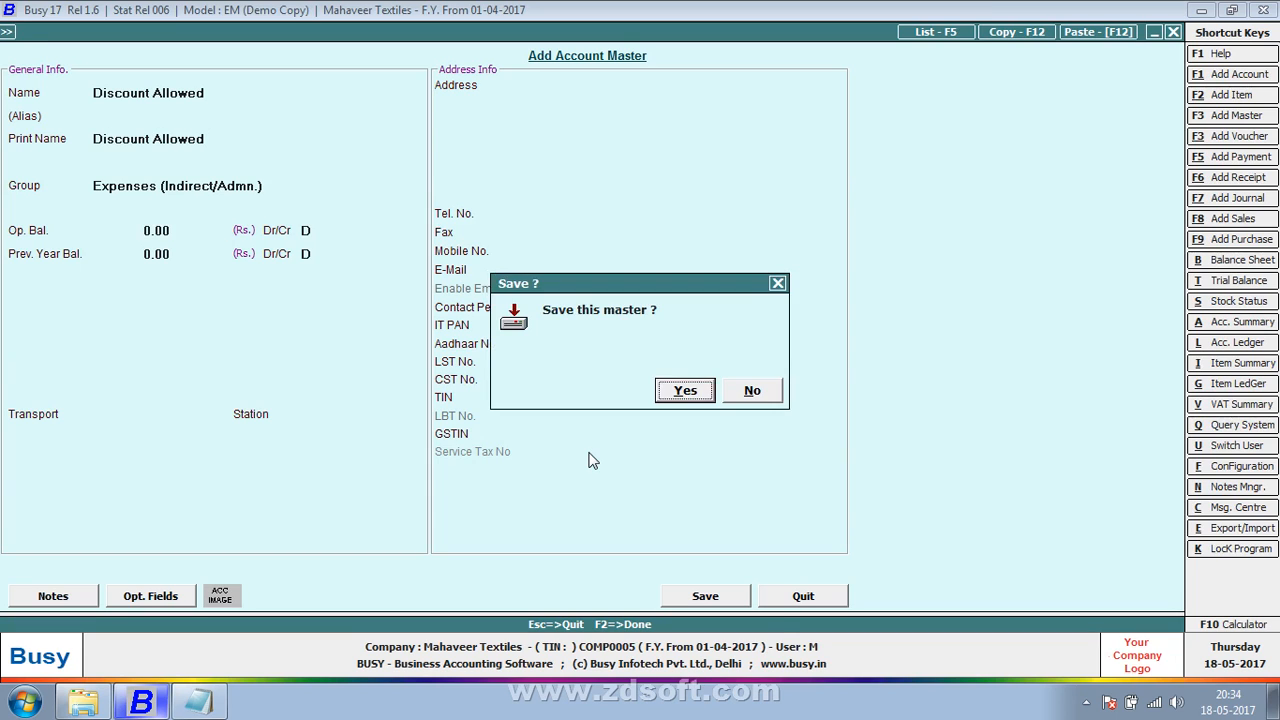
{"action": "key", "text": "Return"}
{"action": "type", "text": "5000"}
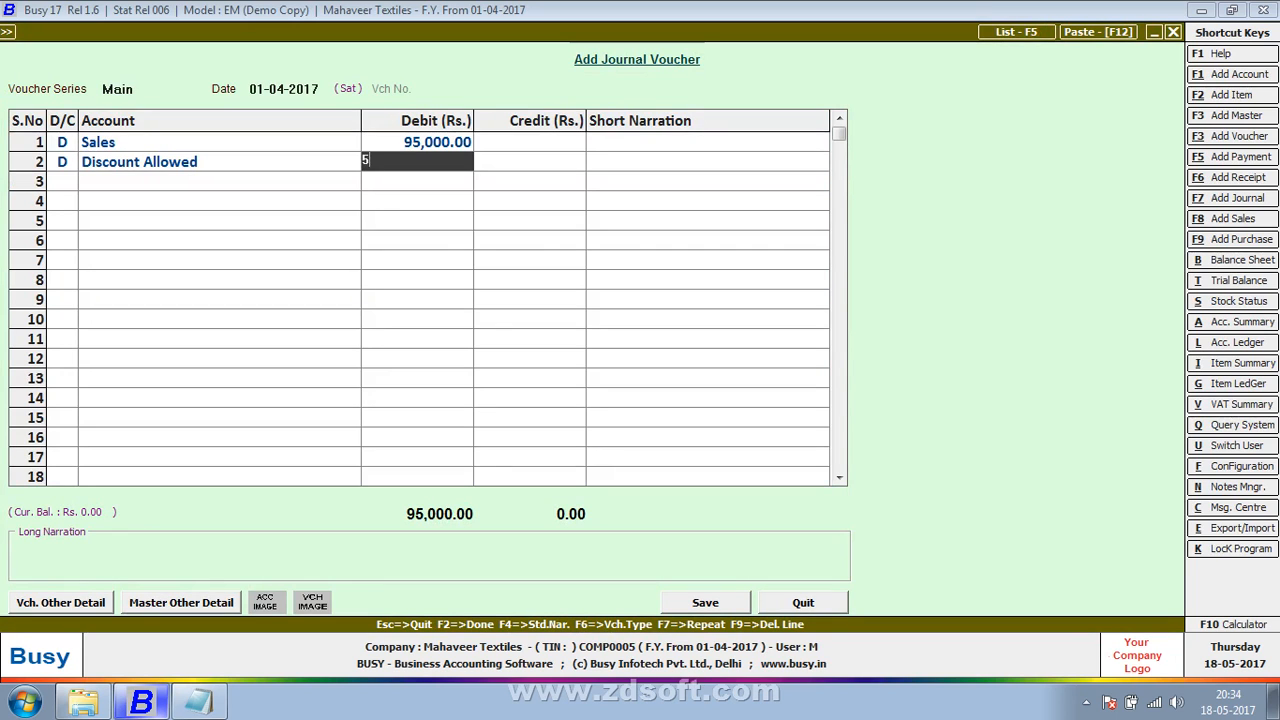
{"action": "key", "text": "BackSpace"}
{"action": "key", "text": "BackSpace"}
{"action": "key", "text": "BackSpace"}
{"action": "key", "text": "BackSpace"}
{"action": "key", "text": "Escape"}
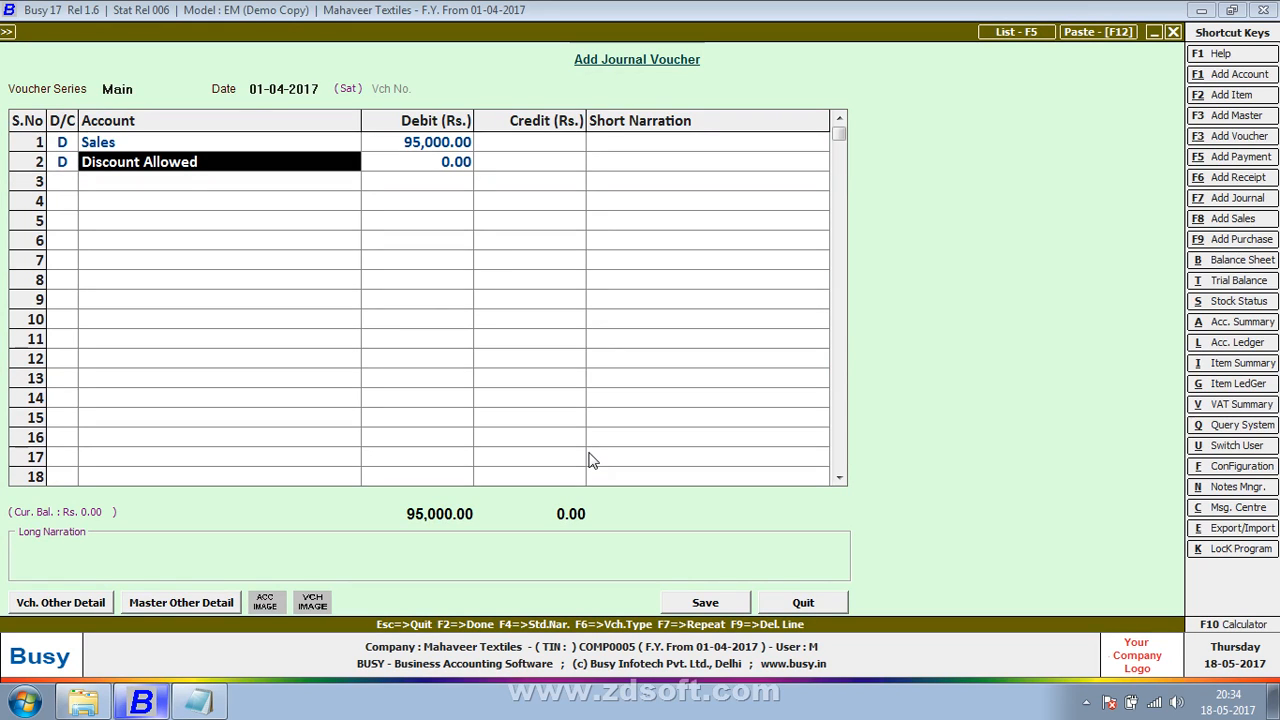
Step: Correct the Sales line's debit amount to 1,00,000 and go back to the second line's account
{"action": "key", "text": "Up"}
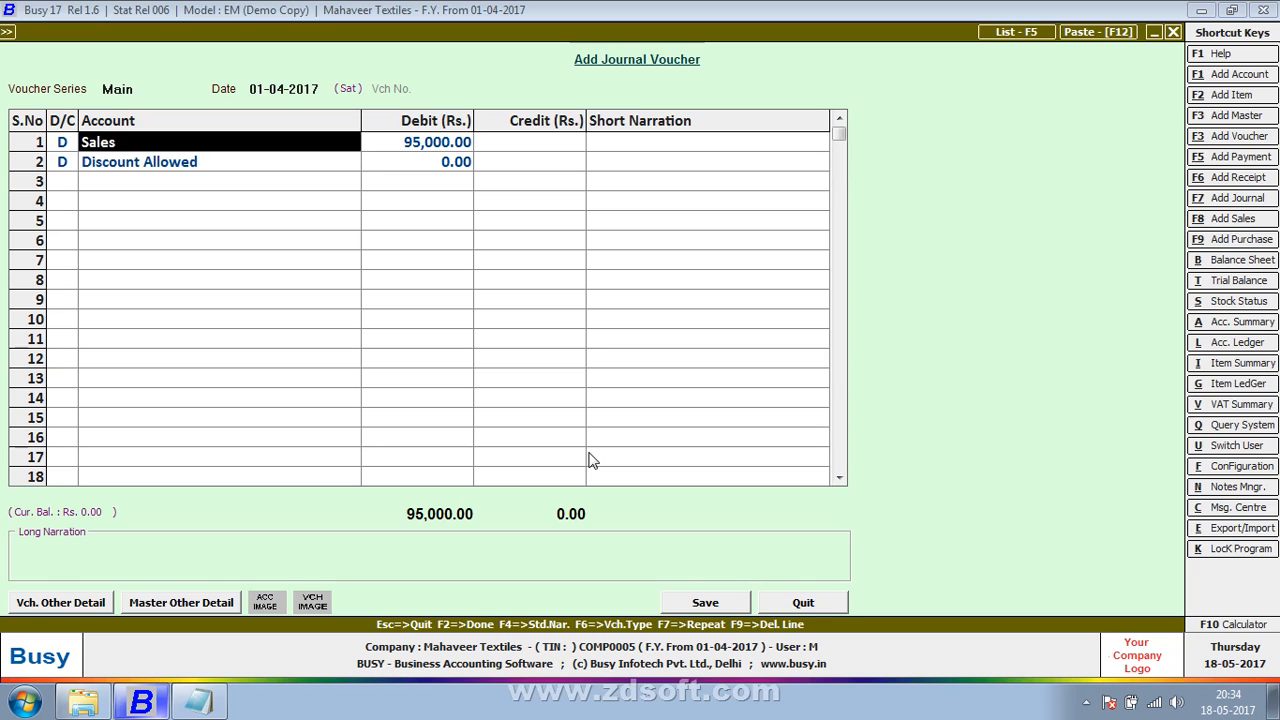
{"action": "key", "text": "Return"}
{"action": "type", "text": "100000"}
{"action": "key", "text": "Return"}
{"action": "key", "text": "Return"}
{"action": "key", "text": "Return"}
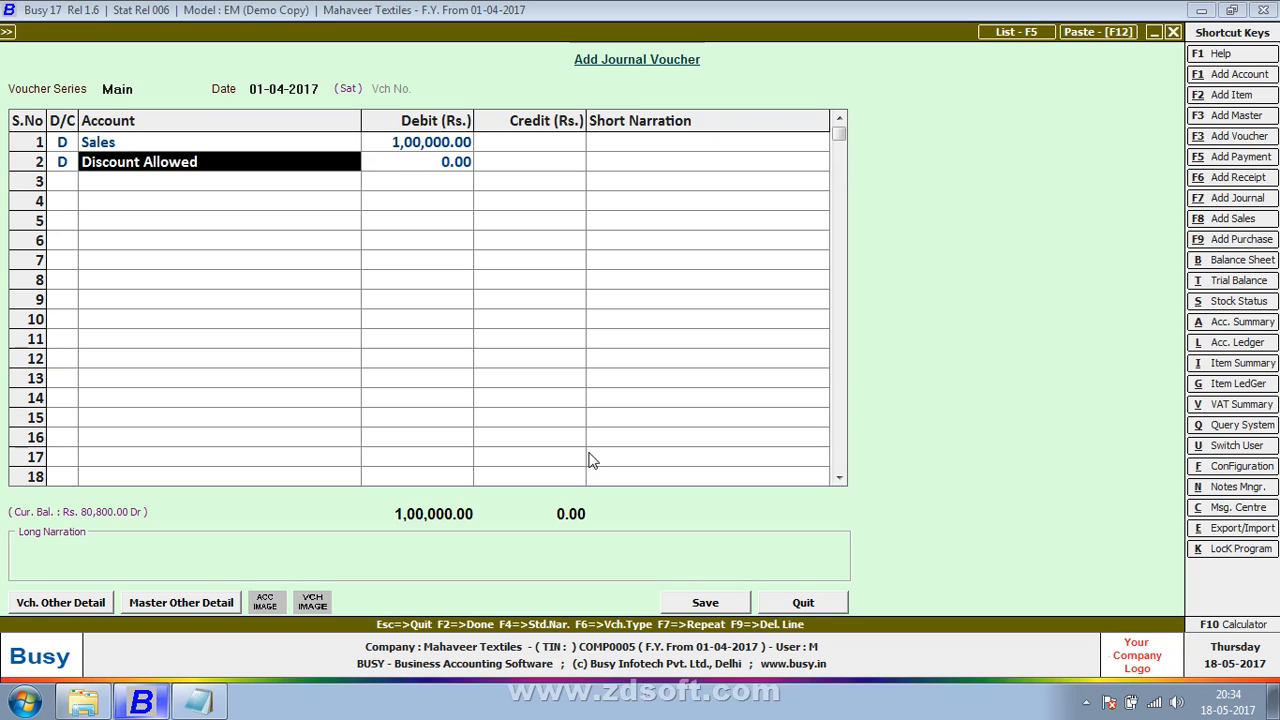
Step: Replace the second line's account with Cash and return to its debit/credit field
{"action": "type", "text": "cas"}
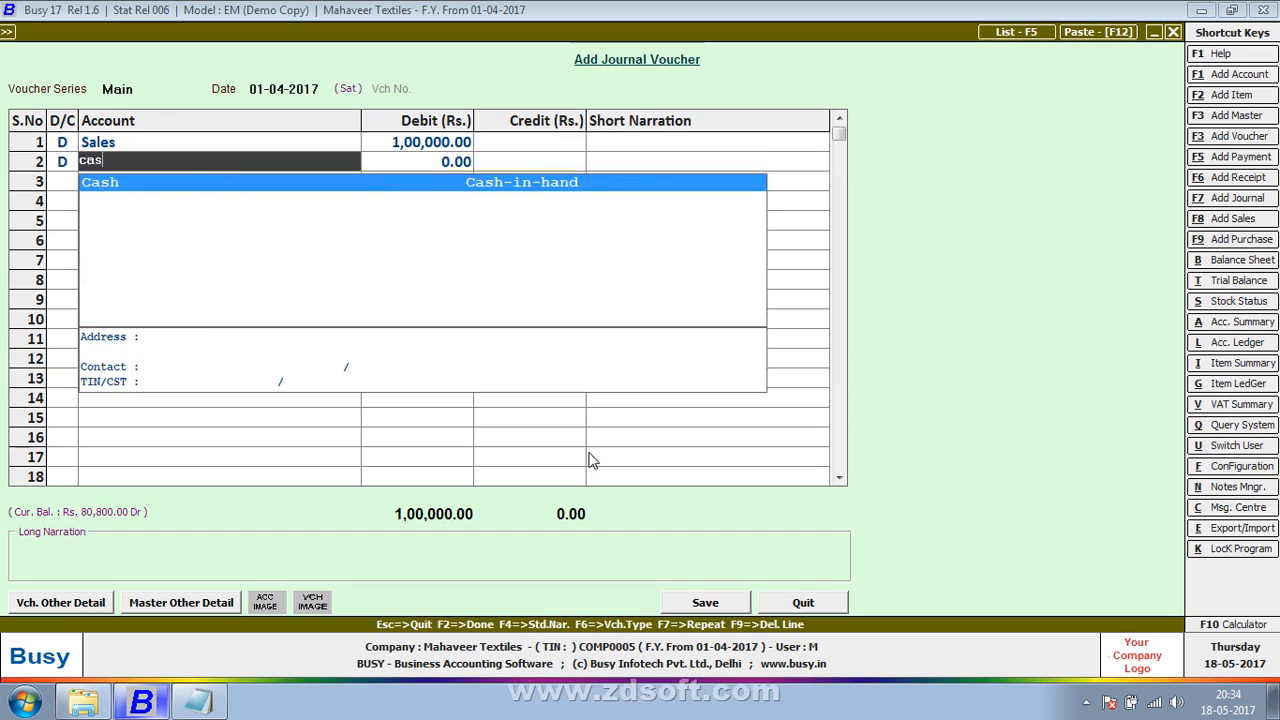
{"action": "key", "text": "Return"}
{"action": "key", "text": "BackSpace"}
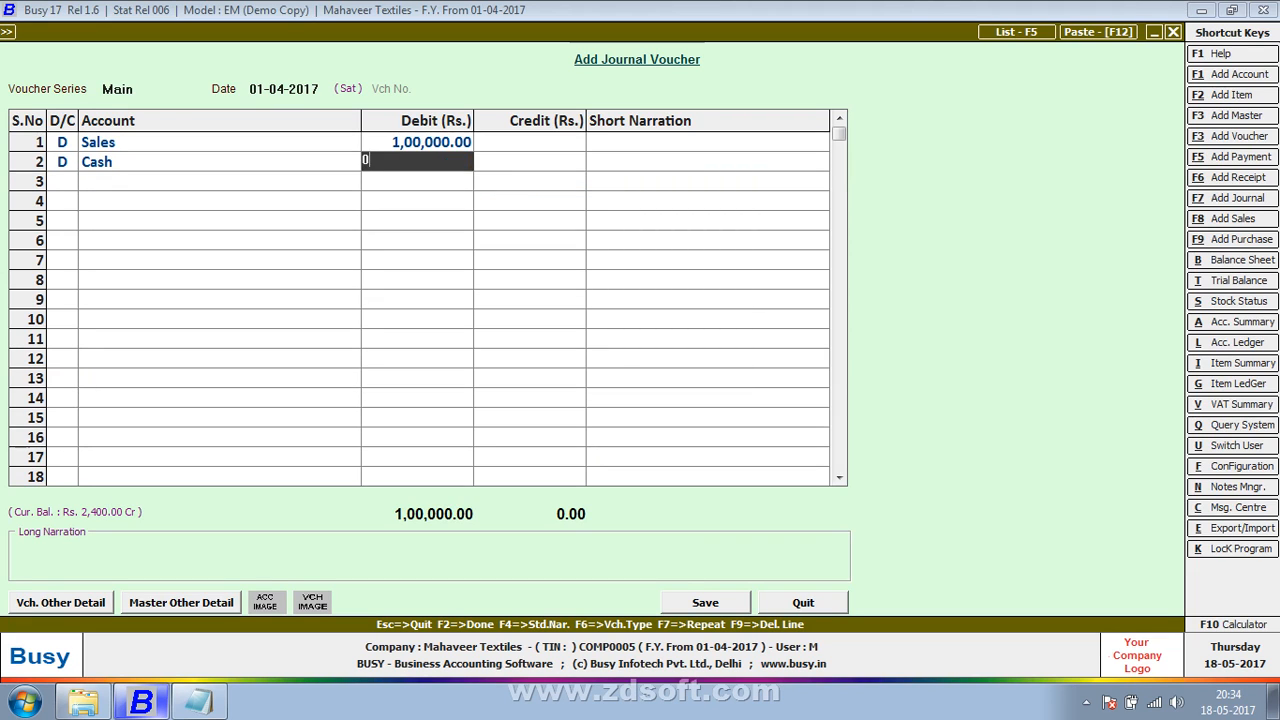
{"action": "key", "text": "Left"}
{"action": "key", "text": "Left"}
{"action": "key", "text": "BackSpace"}
{"action": "key", "text": "Return"}
{"action": "key", "text": "Left"}
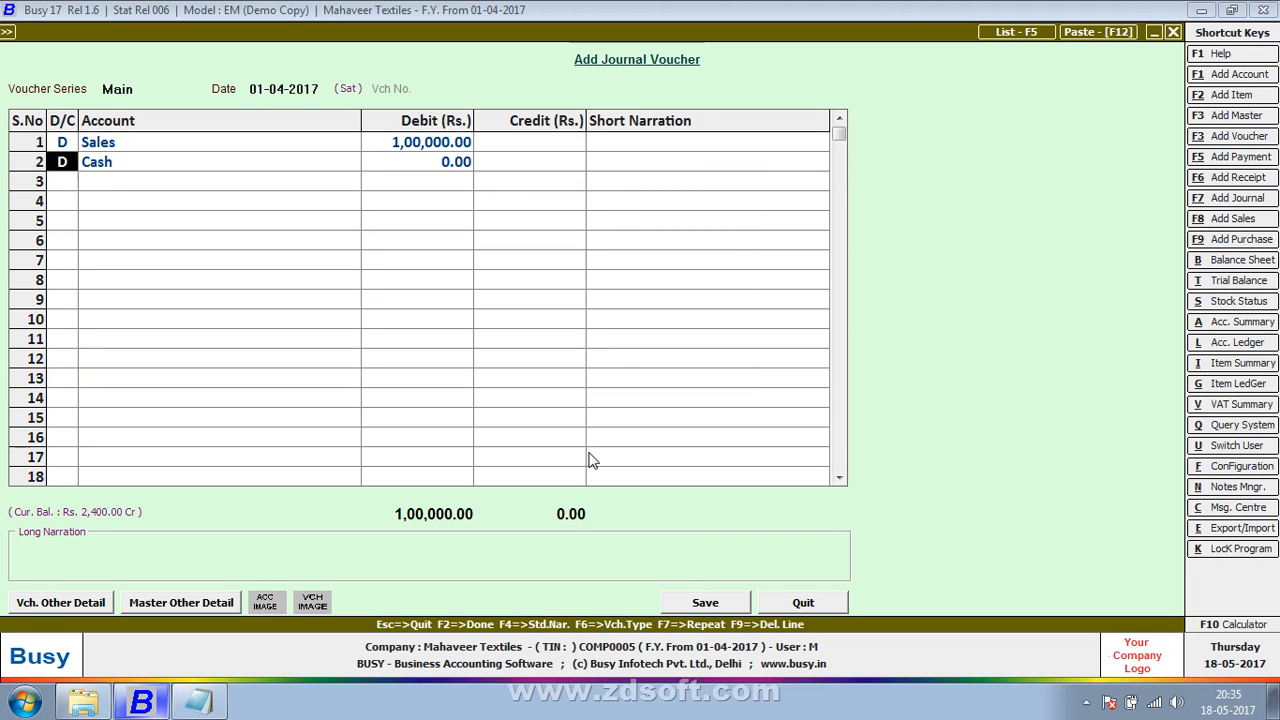
Step: Change the Cash line to a credit of 95,000 and continue to the third line
{"action": "key", "text": "c"}
{"action": "key", "text": "Return"}
{"action": "key", "text": "Return"}
{"action": "type", "text": "95000"}
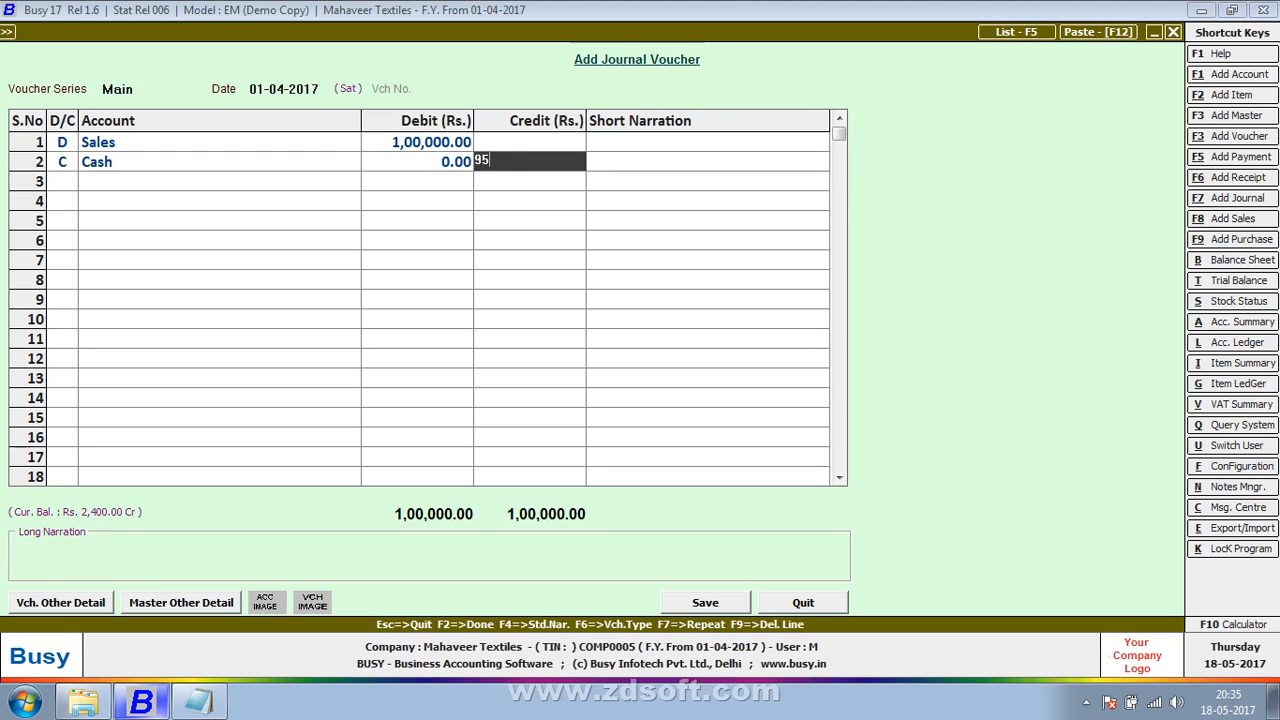
{"action": "key", "text": "Return"}
{"action": "key", "text": "Return"}
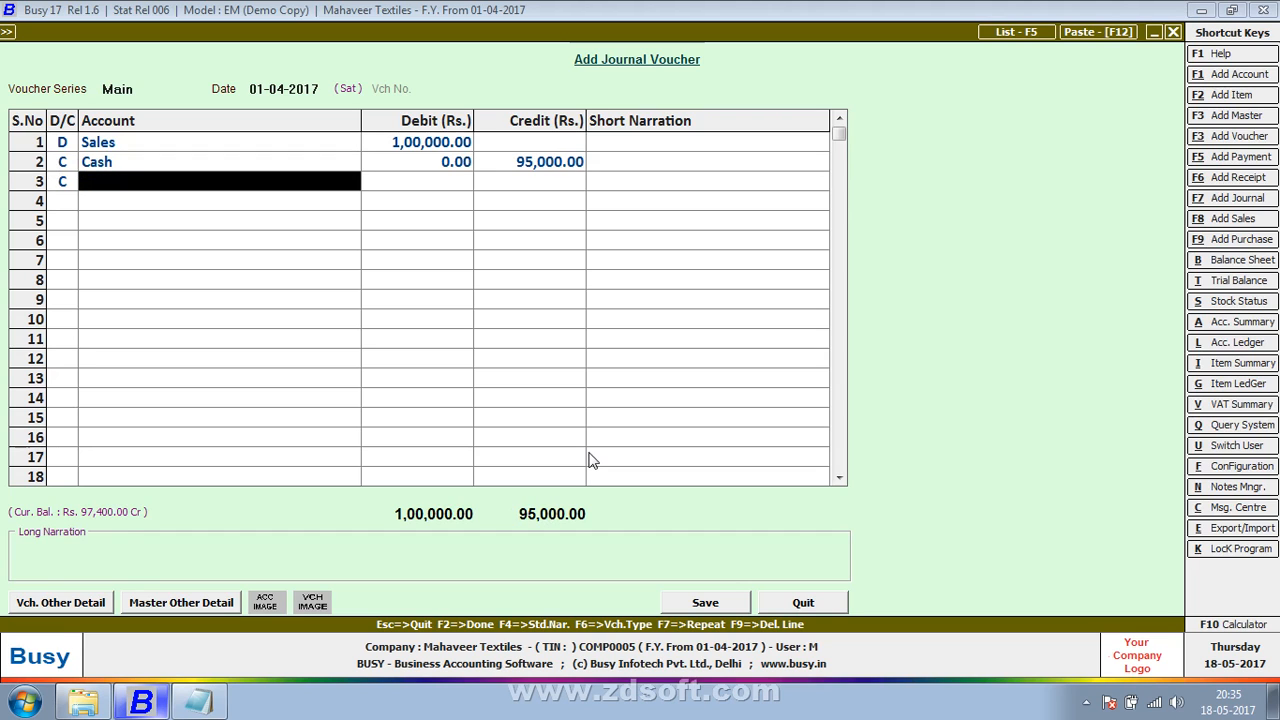
Step: Credit Discount Allowed with 5,000 on the third line and save the voucher, accepting the negative cash balance
{"action": "type", "text": "discoun"}
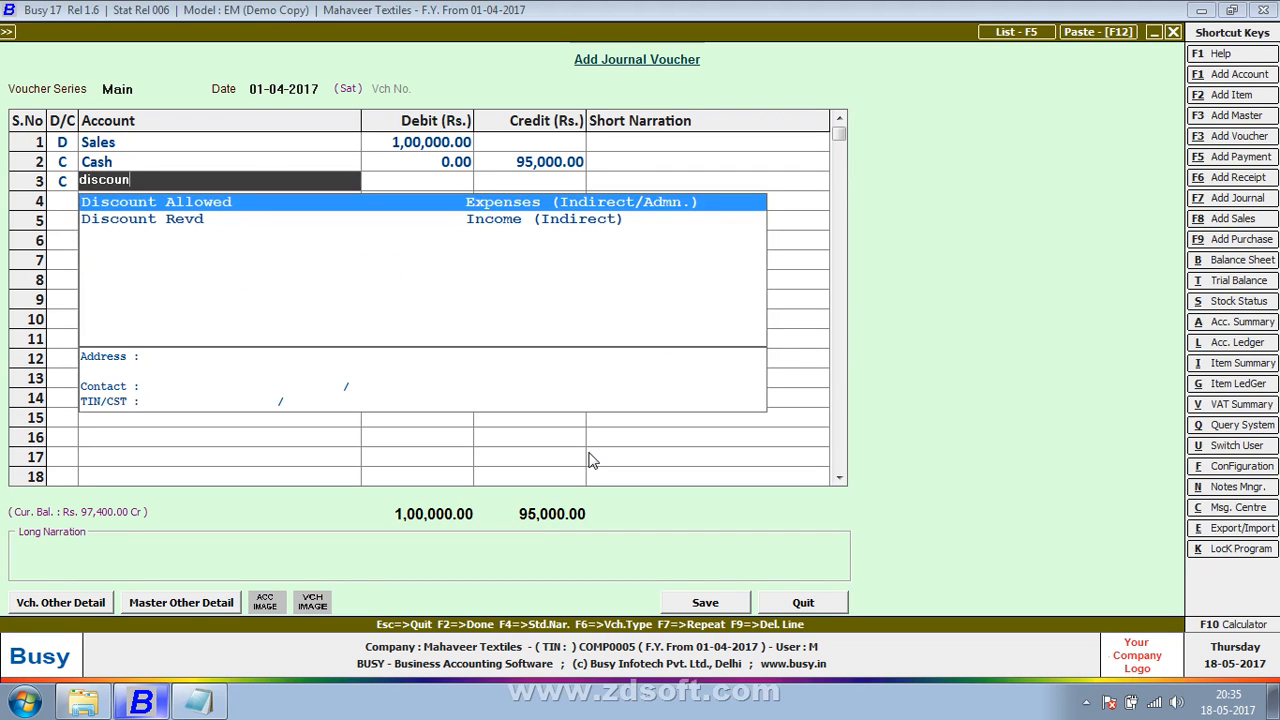
{"action": "key", "text": "Return"}
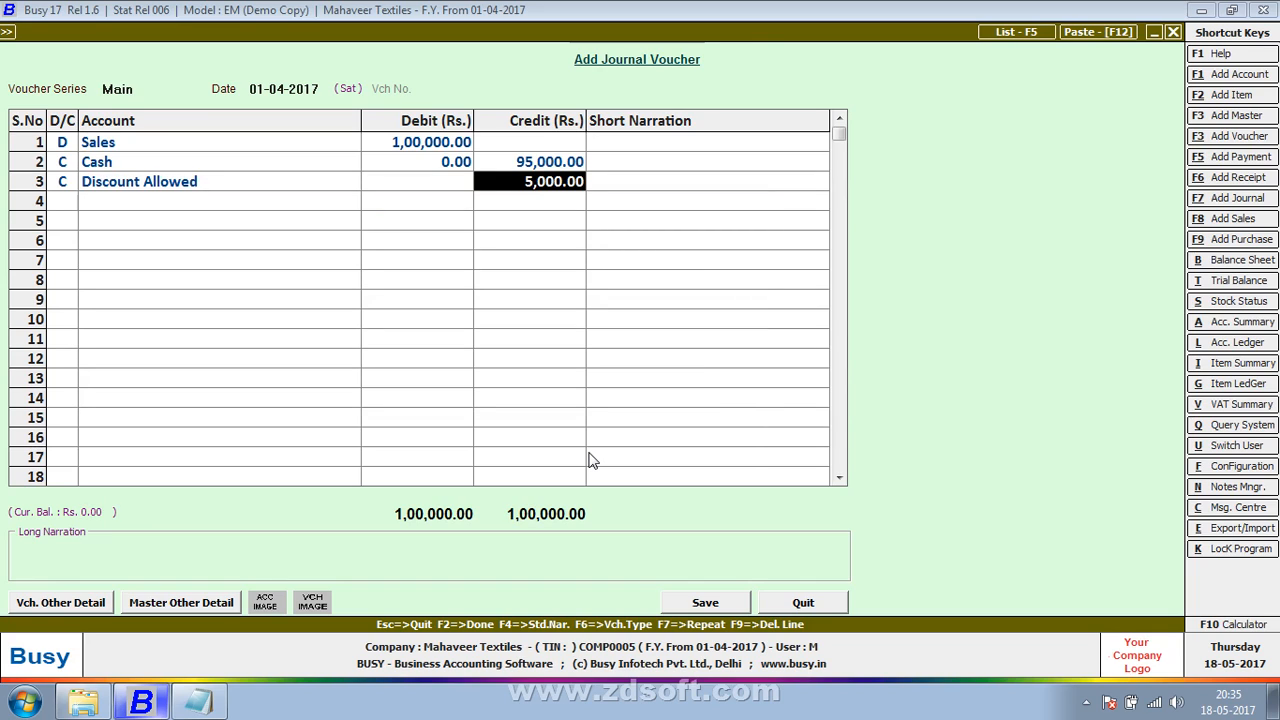
{"action": "key", "text": "Return"}
{"action": "key", "text": "Return"}
{"action": "key", "text": "Return"}
{"action": "key", "text": "Return"}
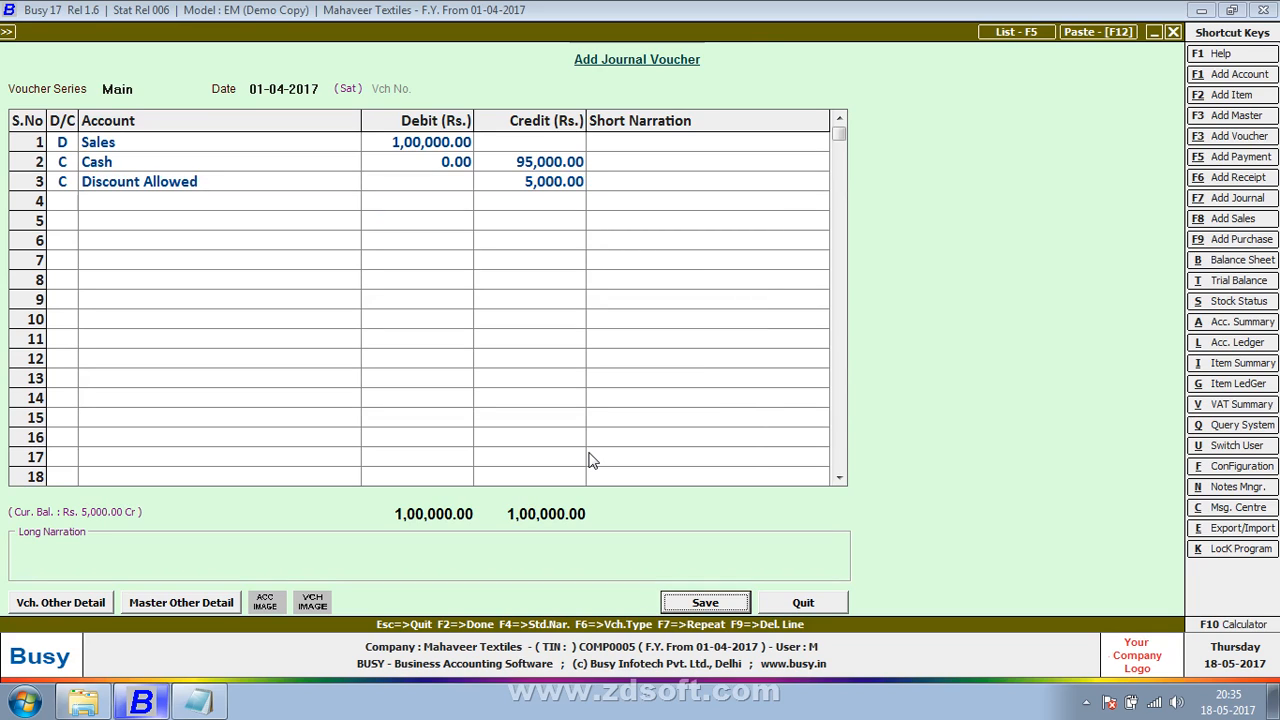
{"action": "key", "text": "Left"}
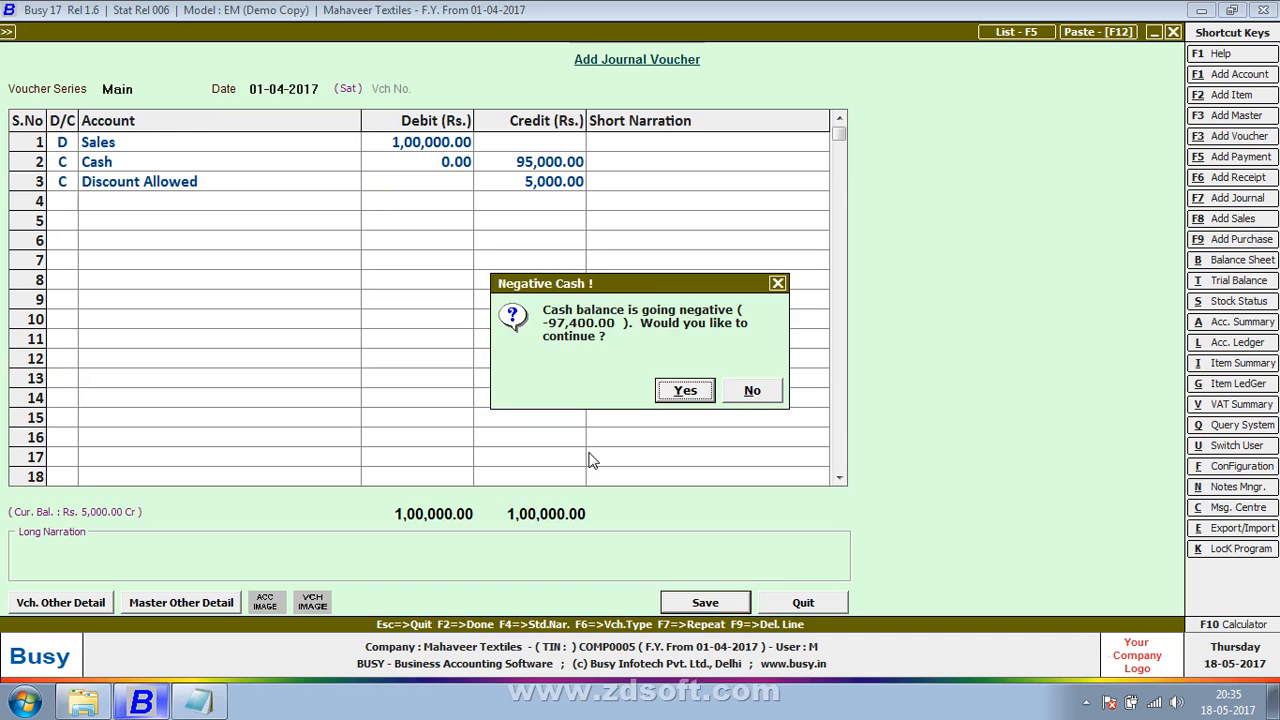
{"action": "key", "text": "Return"}
{"action": "key", "text": "Return"}
{"action": "key", "text": "Return"}
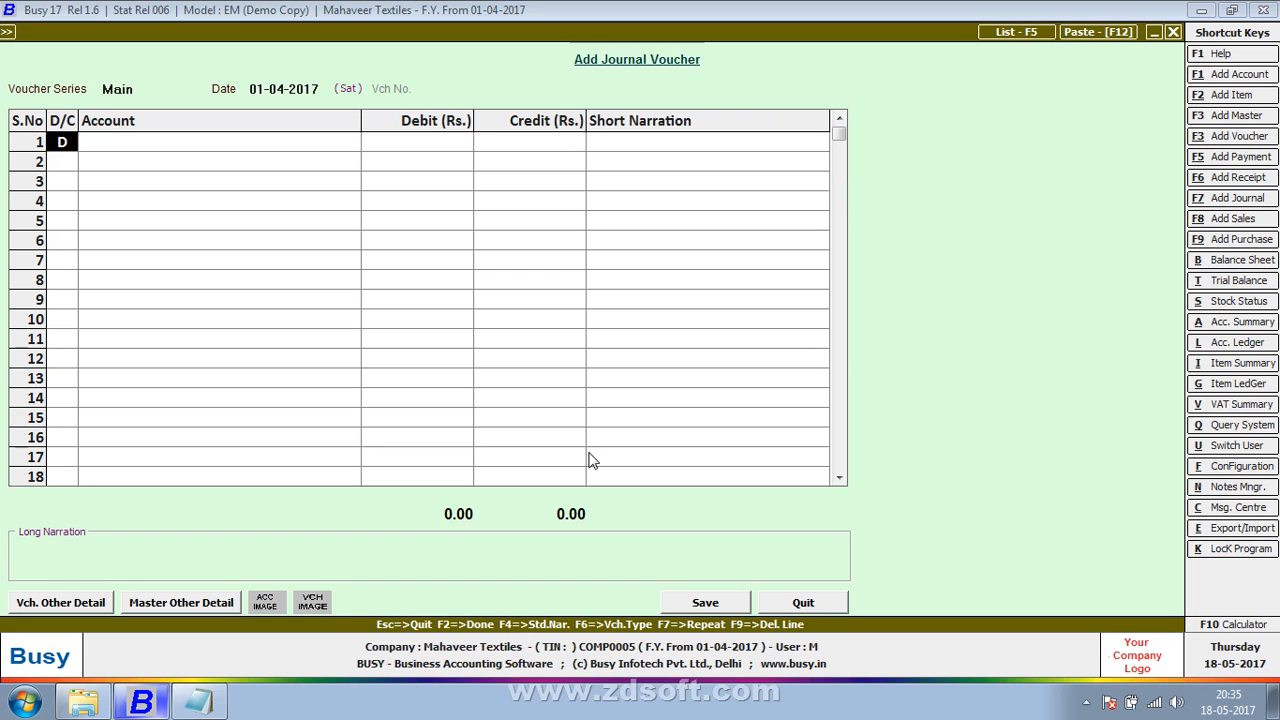
Step: Quit the blank journal voucher without entering anything and show the Windows desktop
{"action": "key", "text": "Escape"}
{"action": "key", "text": "Return"}
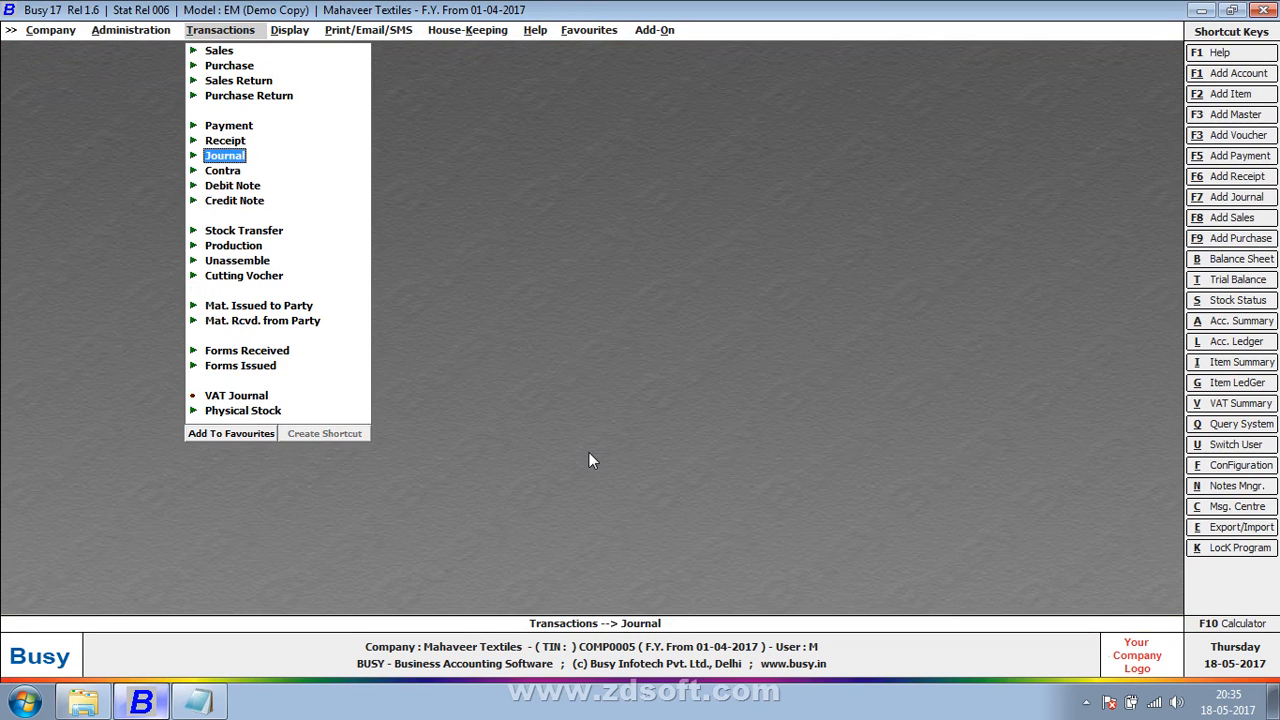
{"action": "key", "text": "super+d"}
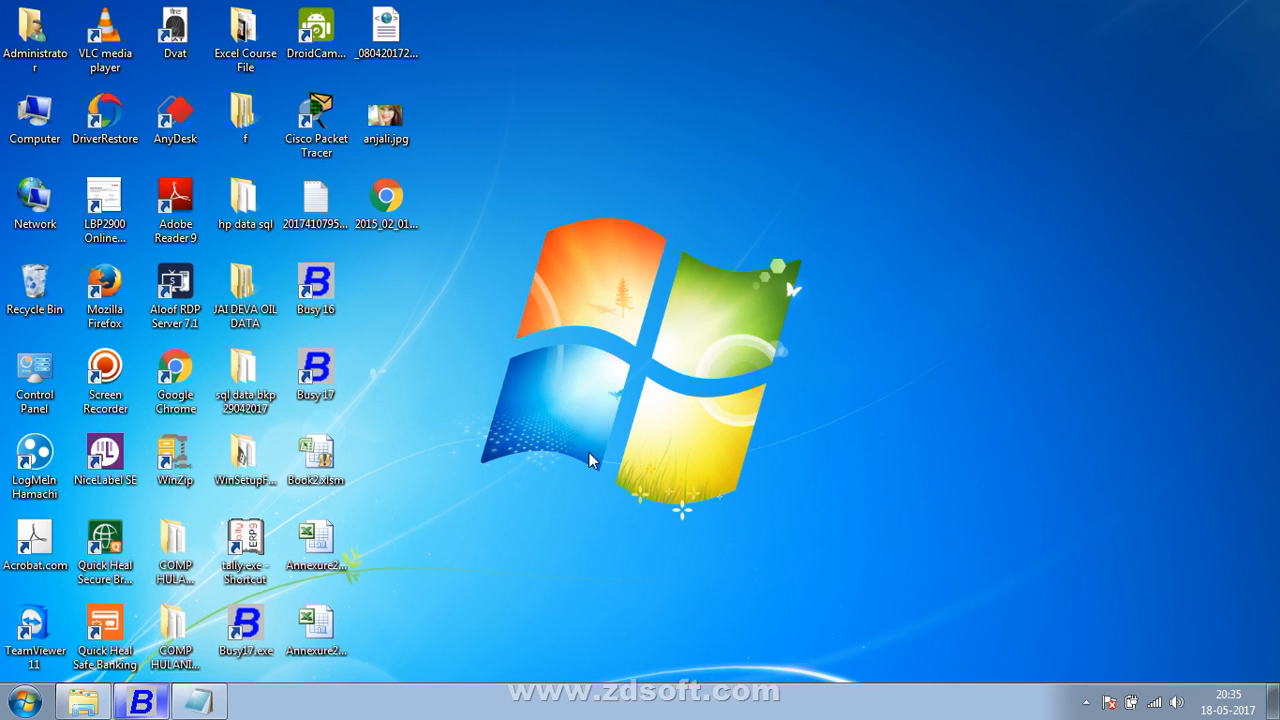
{"action": "left_click", "coordinate": [1086, 704]}
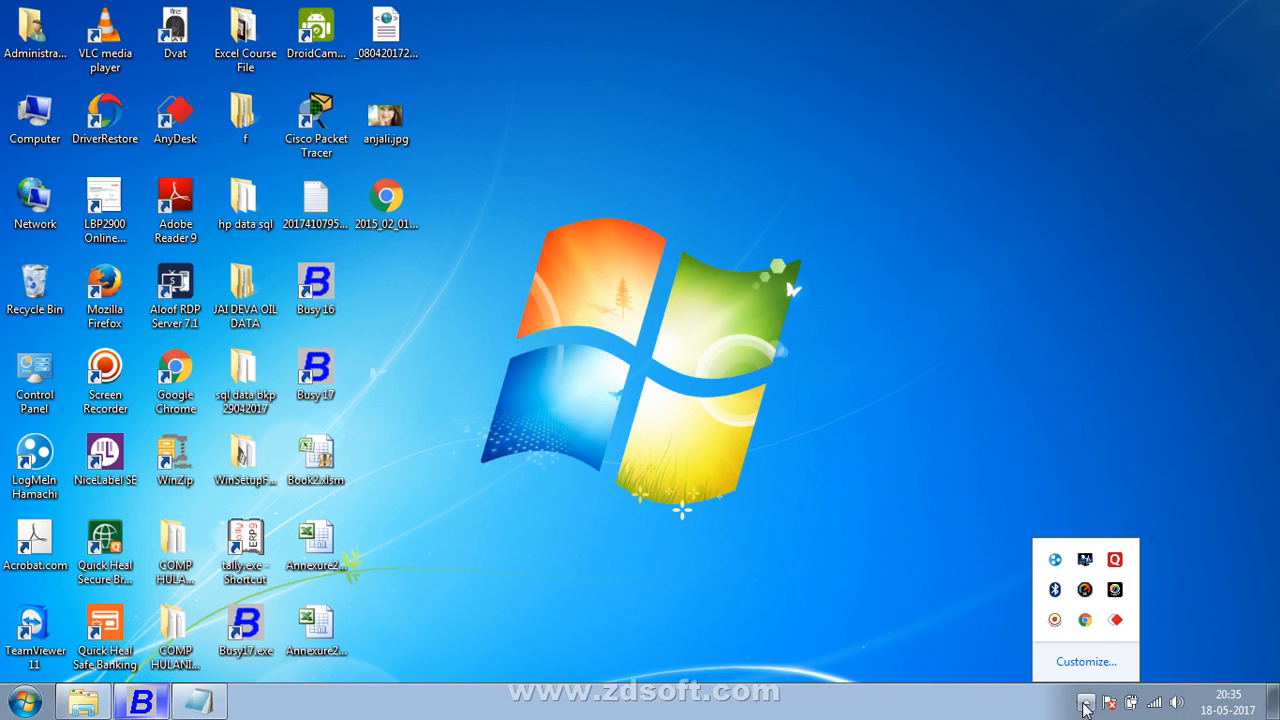
{"action": "left_click", "coordinate": [1055, 620]}
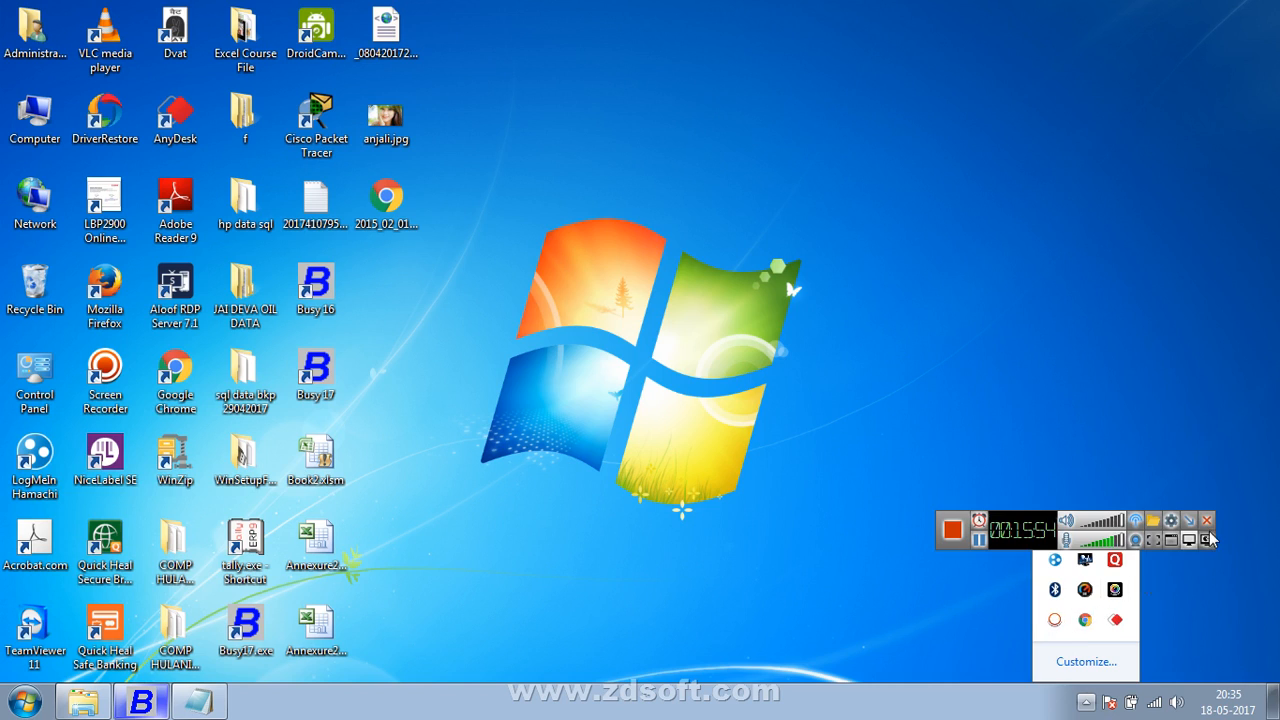